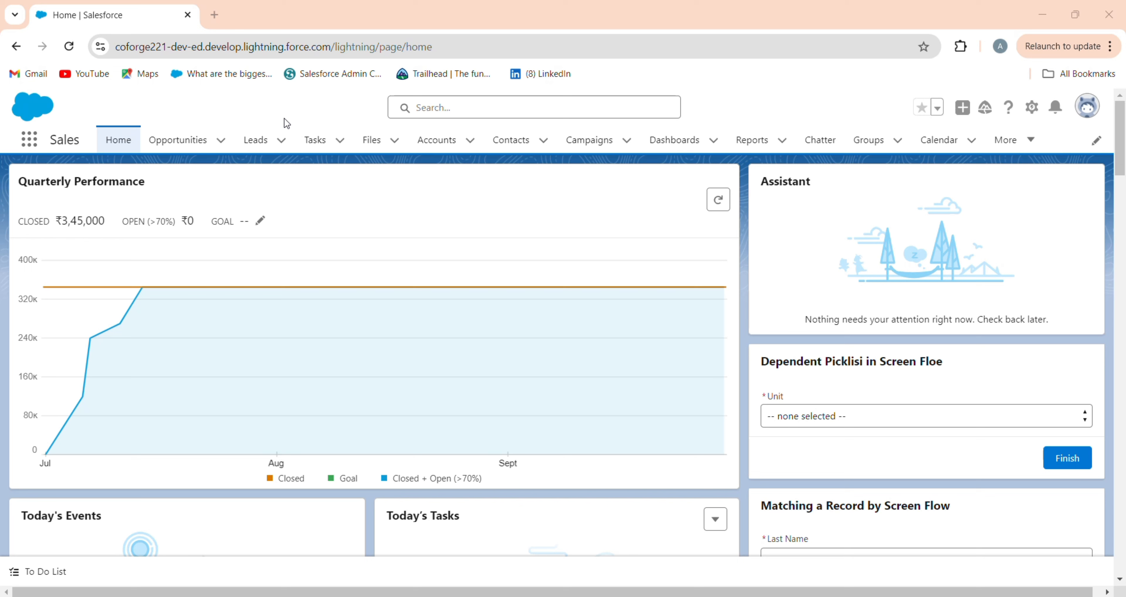
# Step: From the Leads list, open the Lead object in Setup via Edit Object
pyautogui.click(258, 142)
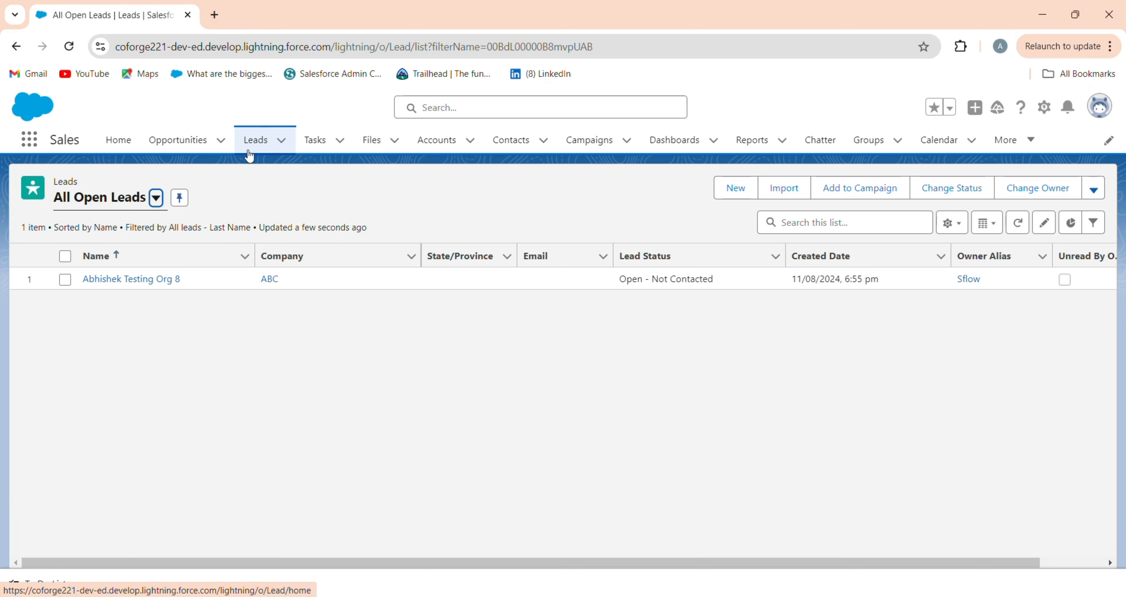
pyautogui.click(1045, 107)
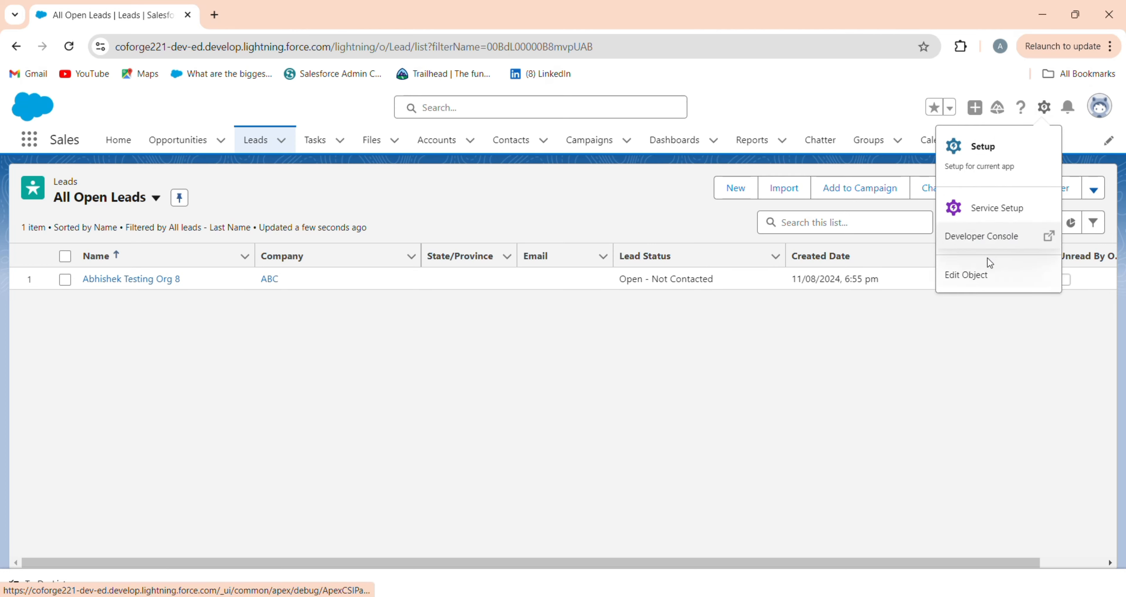
pyautogui.click(986, 279)
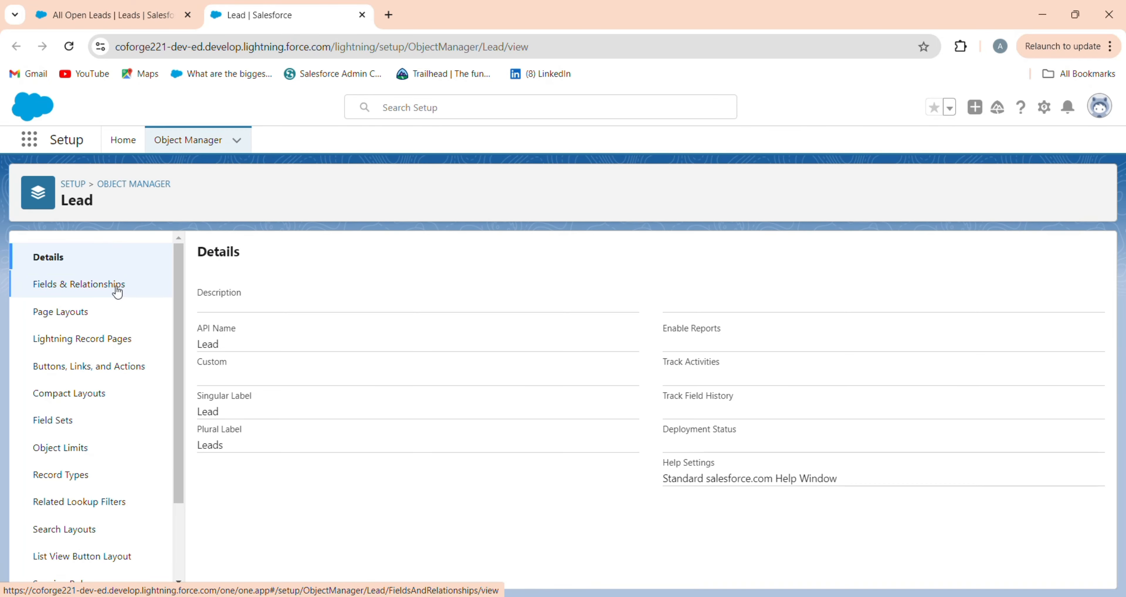
# Step: Open the test lead's record Details, then return to the Lead object's fields in Setup
pyautogui.click(122, 14)
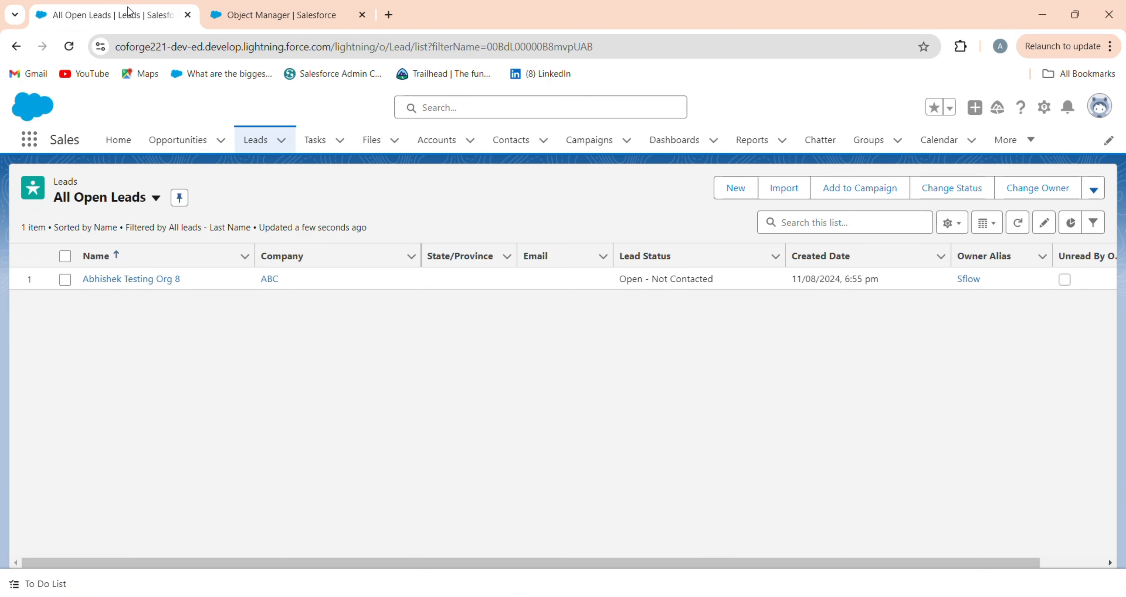
pyautogui.click(156, 279)
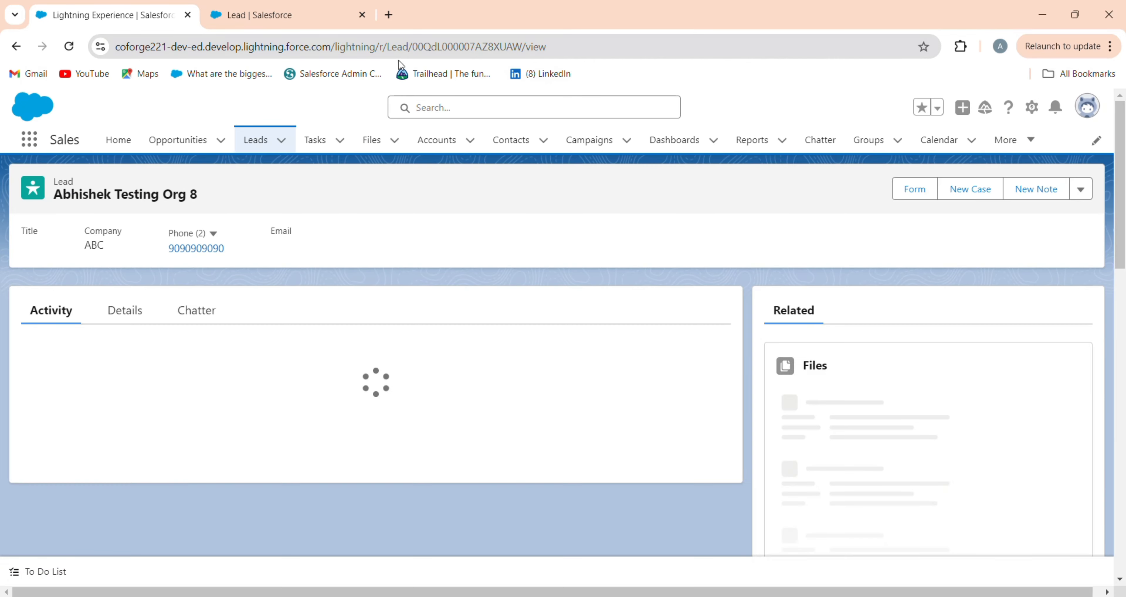
pyautogui.click(124, 351)
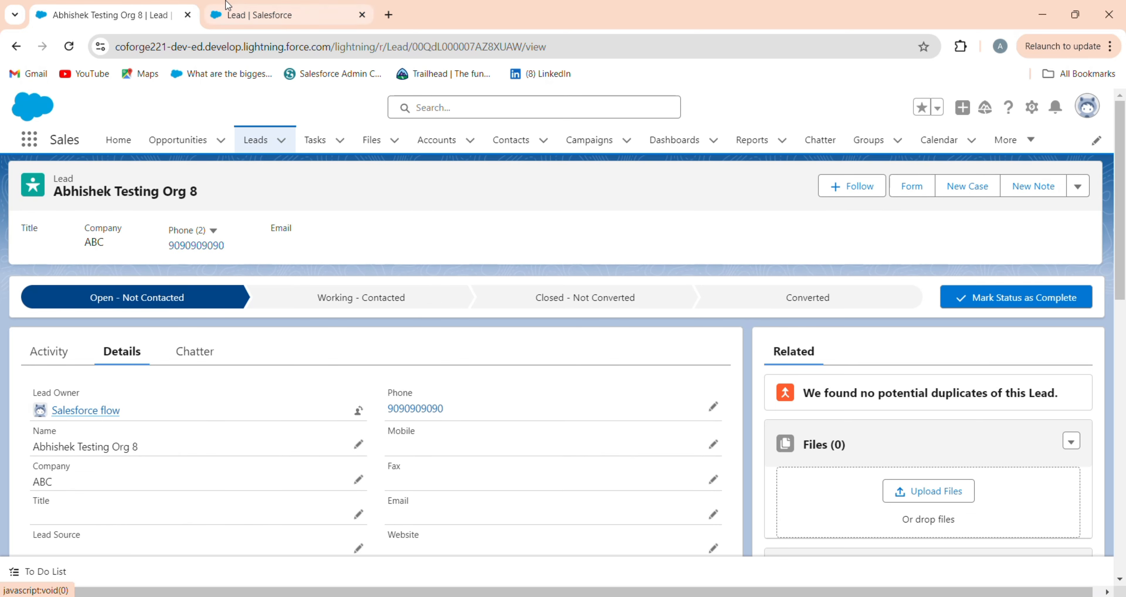
pyautogui.click(245, 15)
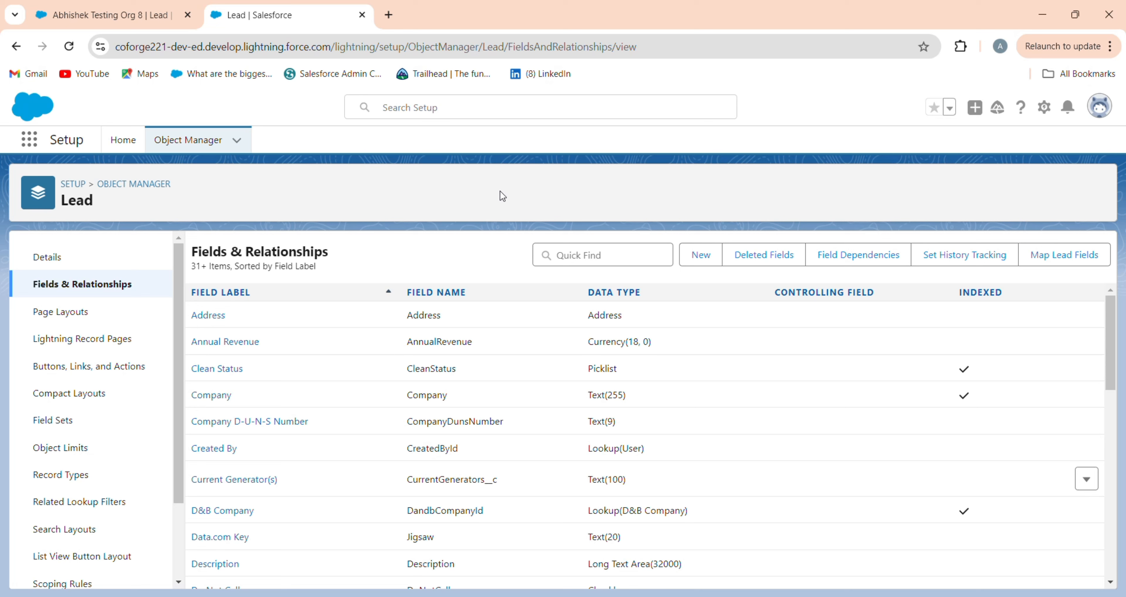
# Step: Start a new Lead custom field of type Auto Number
pyautogui.click(697, 255)
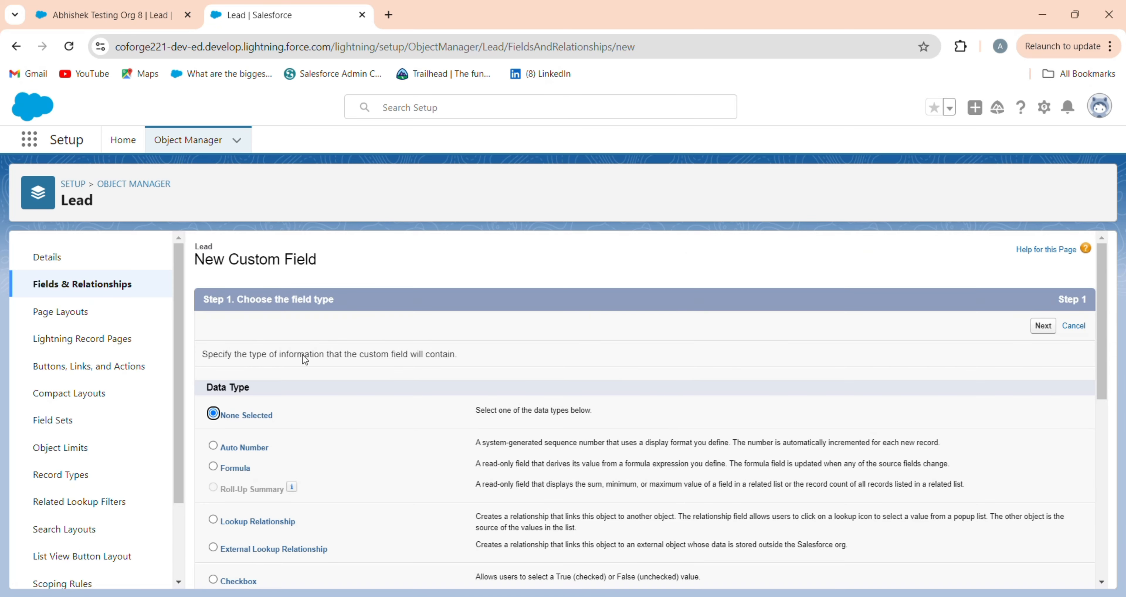
pyautogui.scroll(-2, 254, 376)
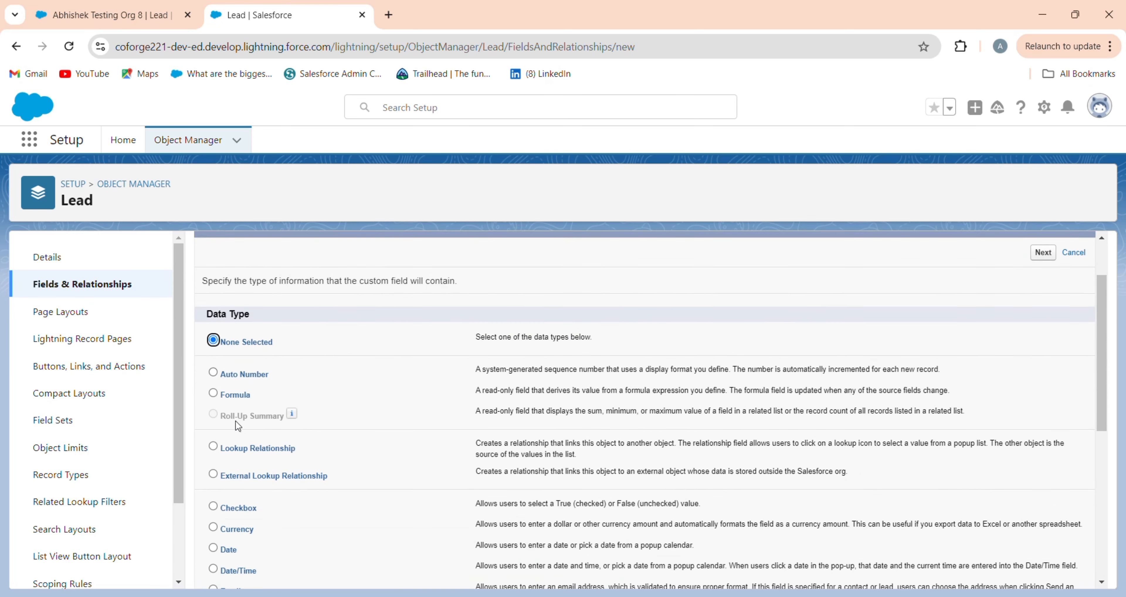
pyautogui.click(235, 396)
pyautogui.scroll(-6, 352, 403)
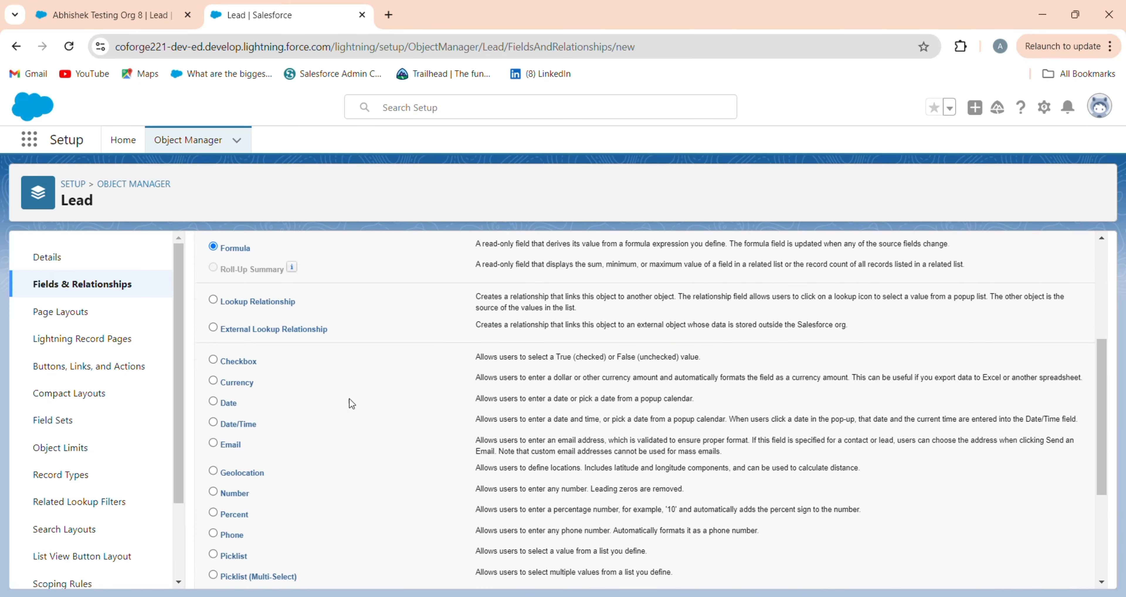
pyautogui.scroll(6, 352, 403)
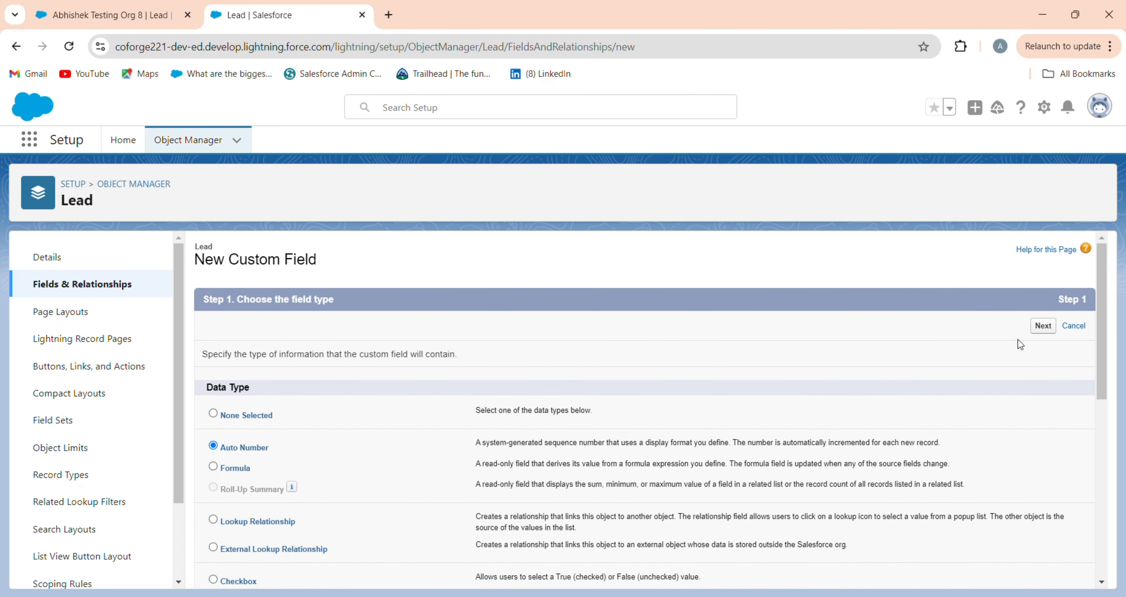
pyautogui.click(1043, 326)
# Step: Label it 'Lead Number' with display format 'Lead No. - {00000000}' and a starting number
pyautogui.click(447, 355)
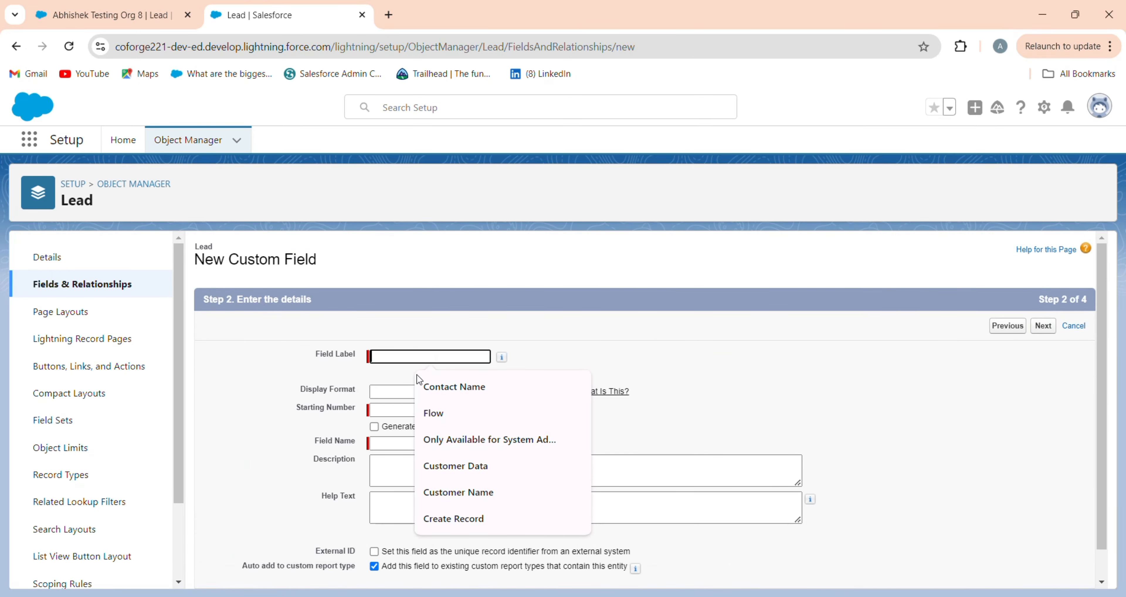
pyautogui.write('L')
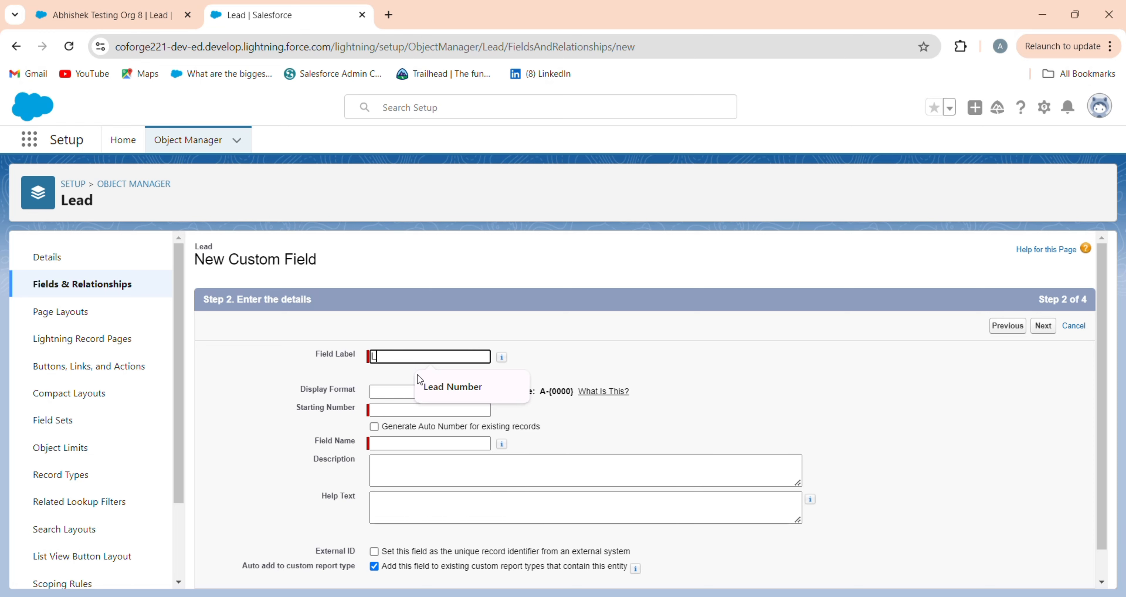
pyautogui.write('ra')
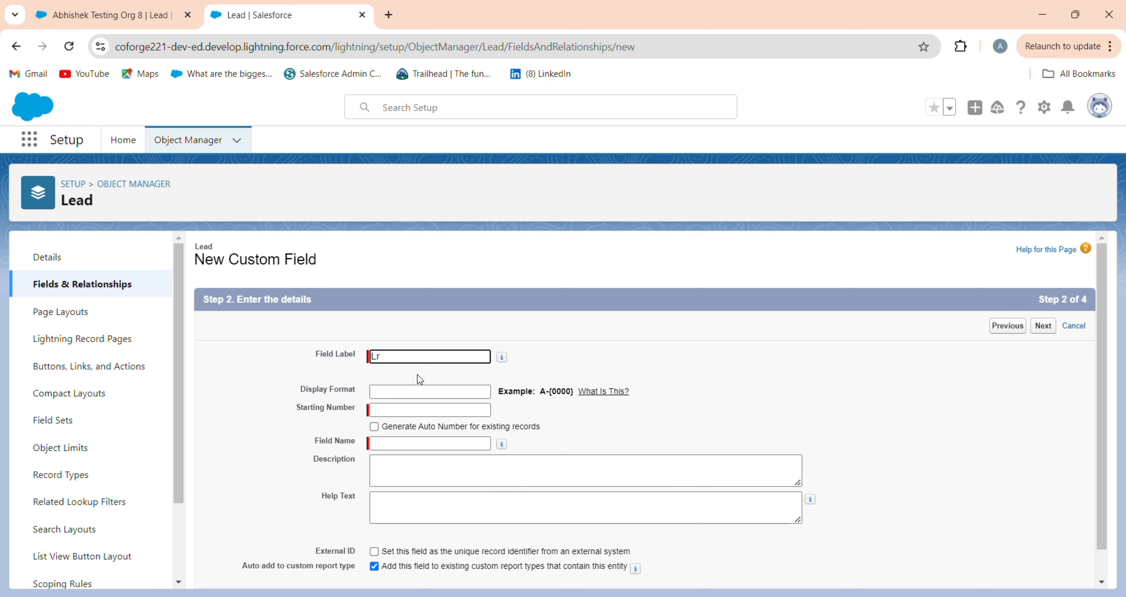
pyautogui.press('BackSpace')
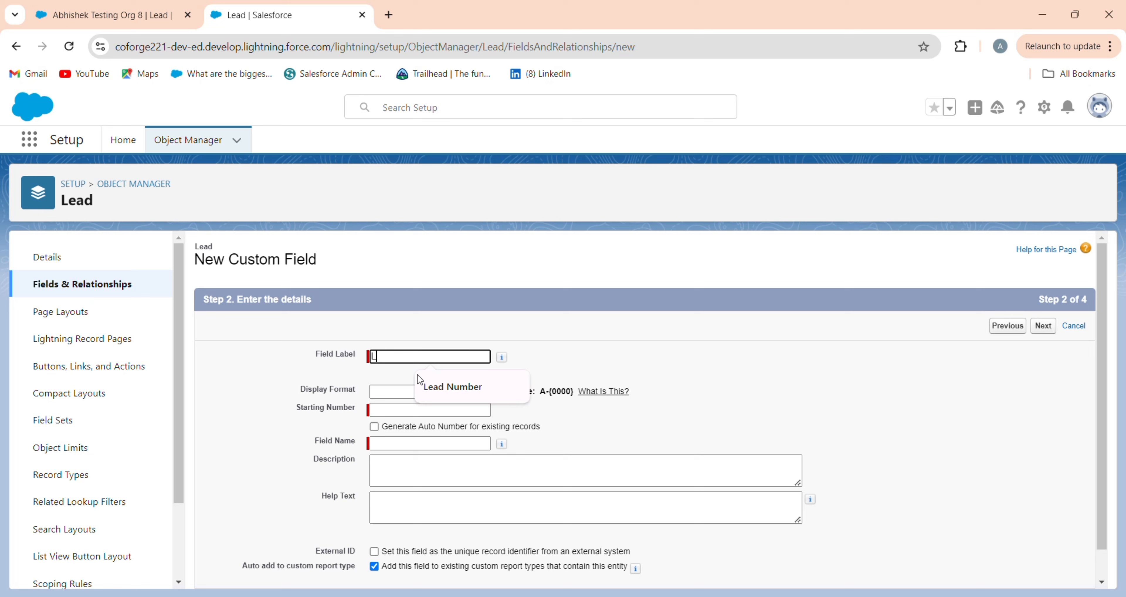
pyautogui.click(452, 392)
pyautogui.click(453, 391)
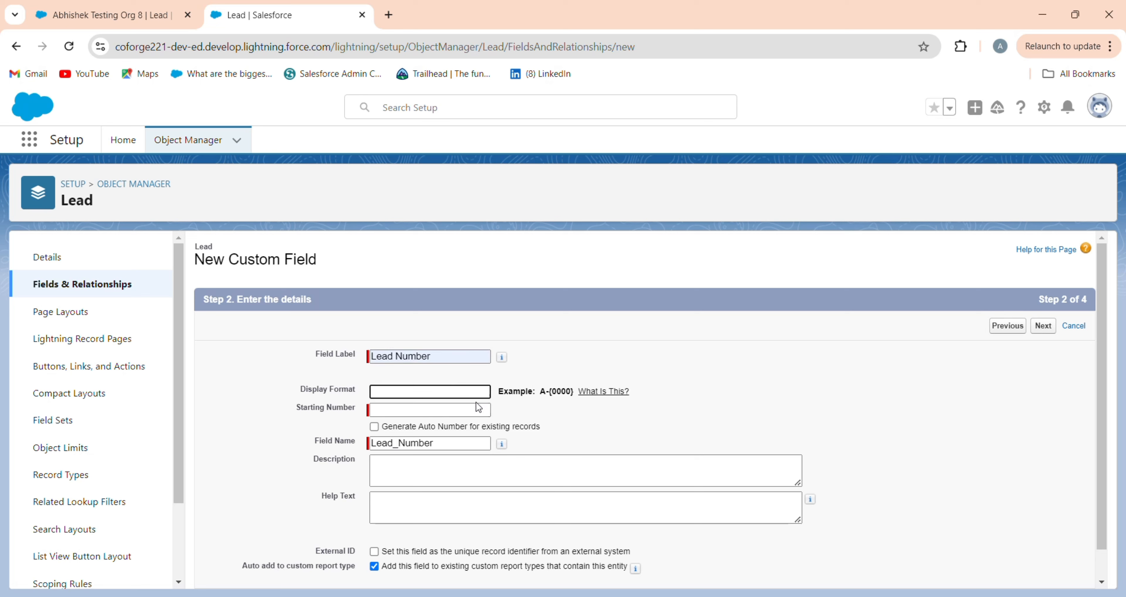
pyautogui.write('Lead No. - {00000000}')
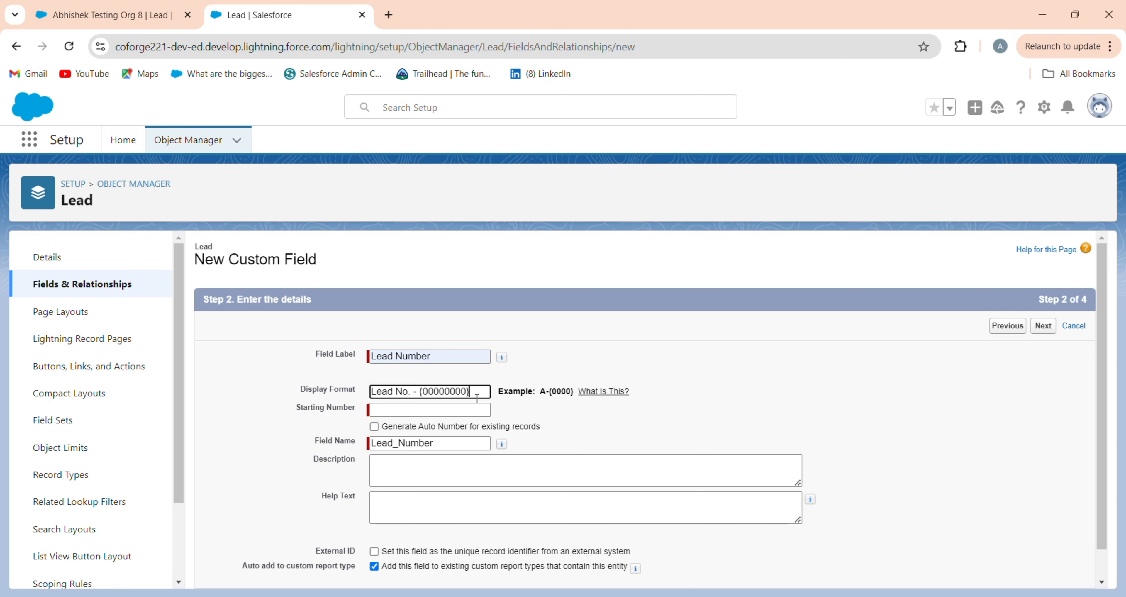
pyautogui.scroll(-1, 477, 398)
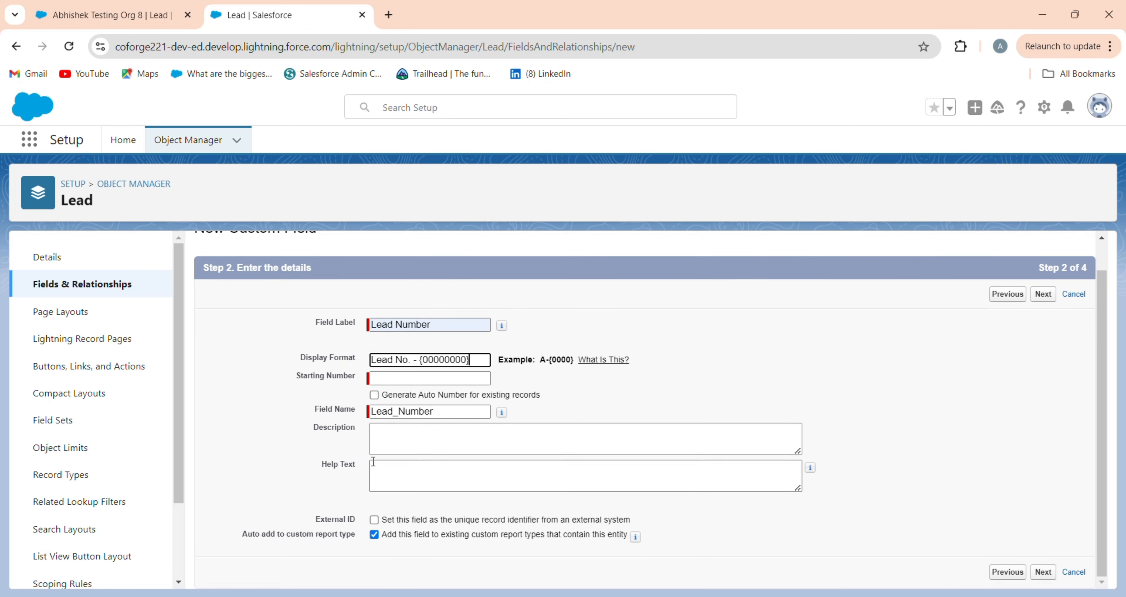
pyautogui.click(429, 377)
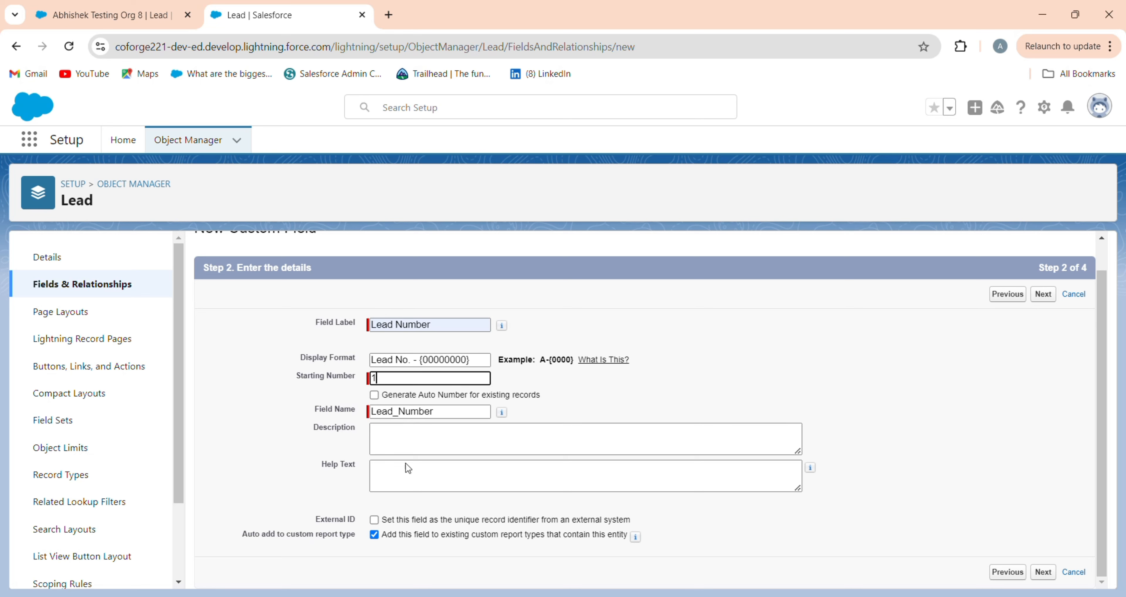
pyautogui.click(1049, 578)
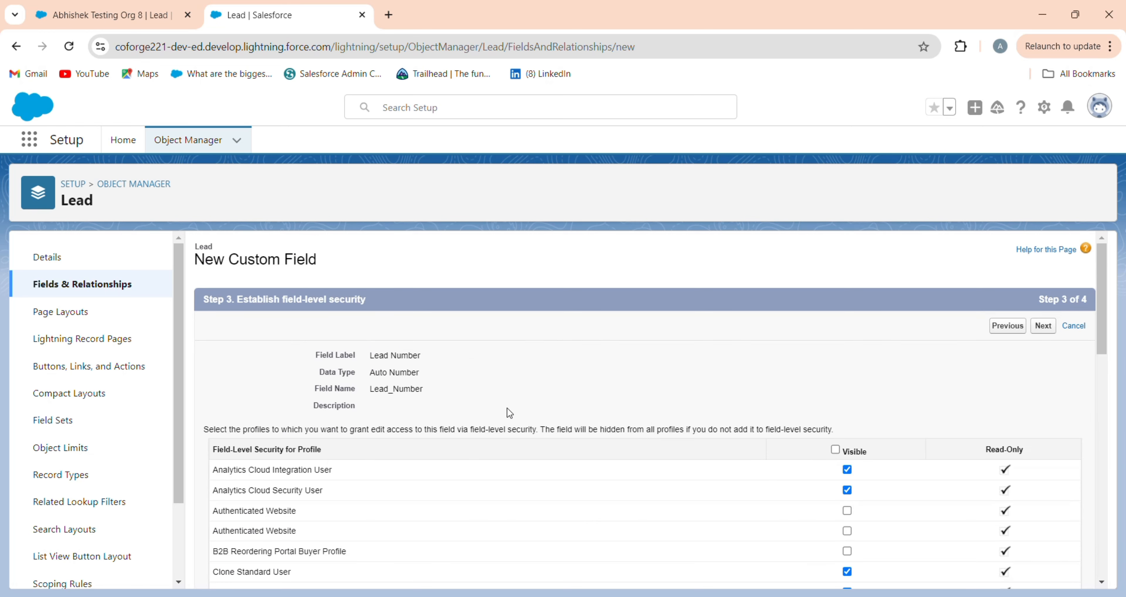
# Step: Go back to the field details and set the Lead Number starting number to 1
pyautogui.scroll(-2, 919, 397)
pyautogui.scroll(1, 863, 371)
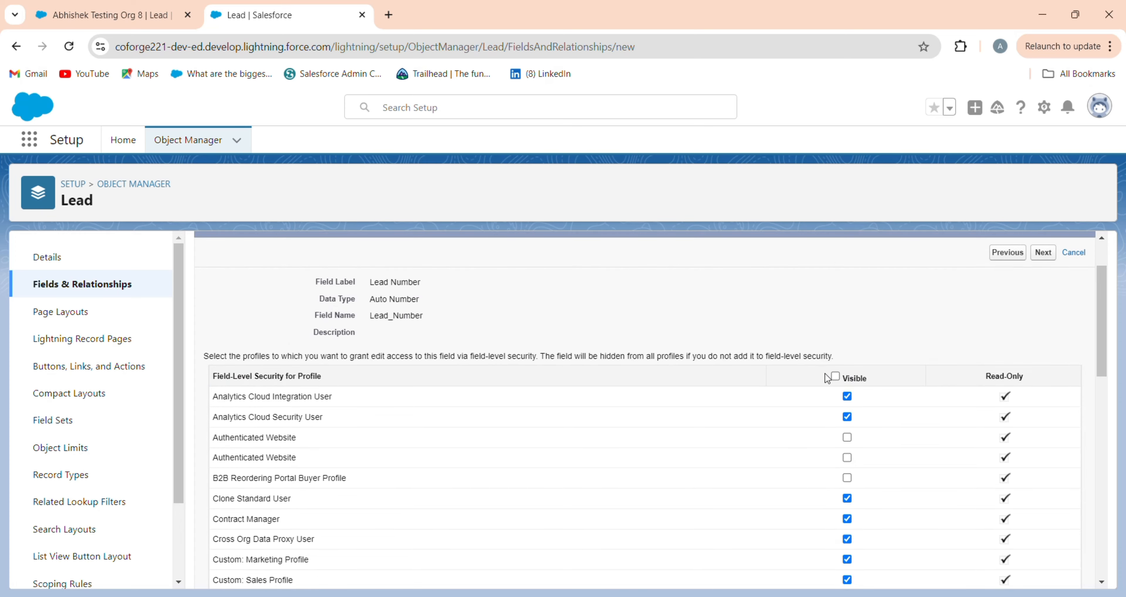
pyautogui.click(1006, 252)
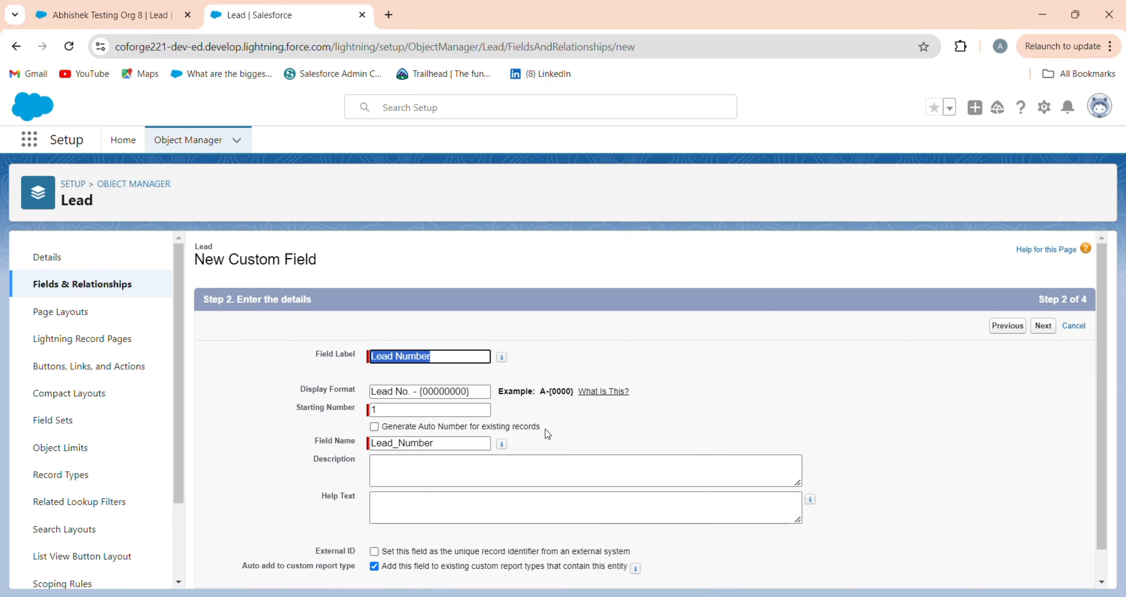
pyautogui.moveTo(548, 430); pyautogui.dragTo(382, 437)
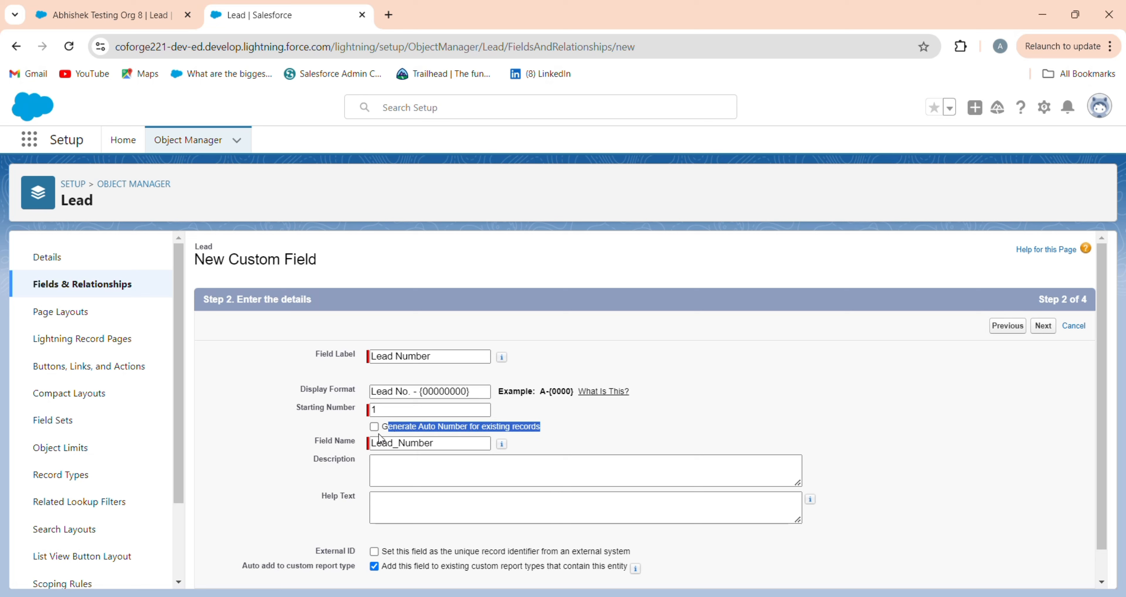
pyautogui.click(378, 433)
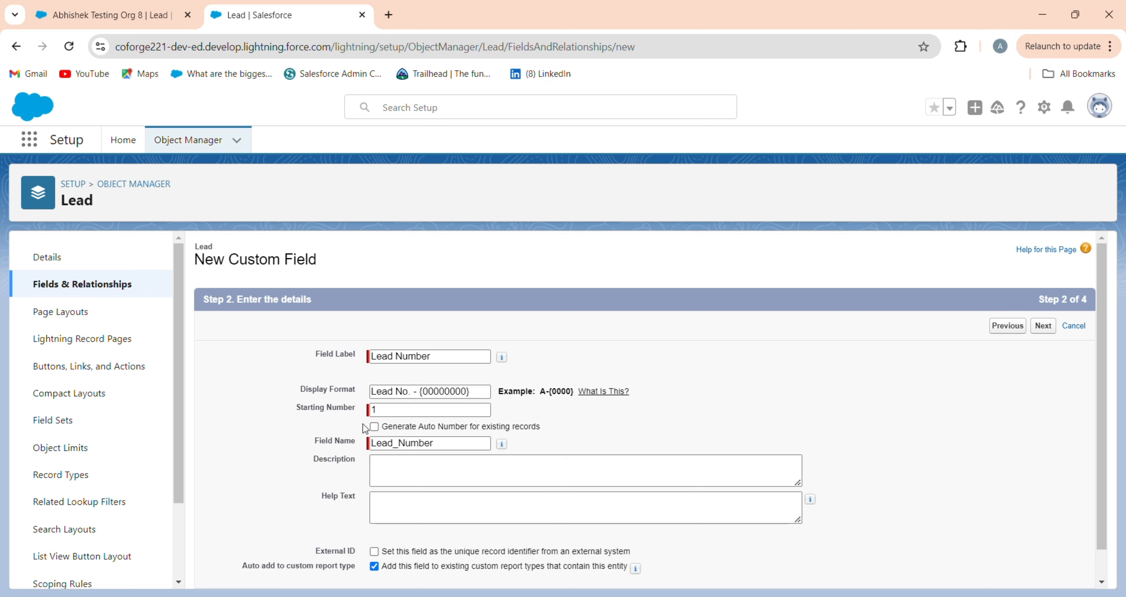
pyautogui.click(398, 440)
pyautogui.click(374, 426)
pyautogui.moveTo(563, 434); pyautogui.dragTo(378, 426)
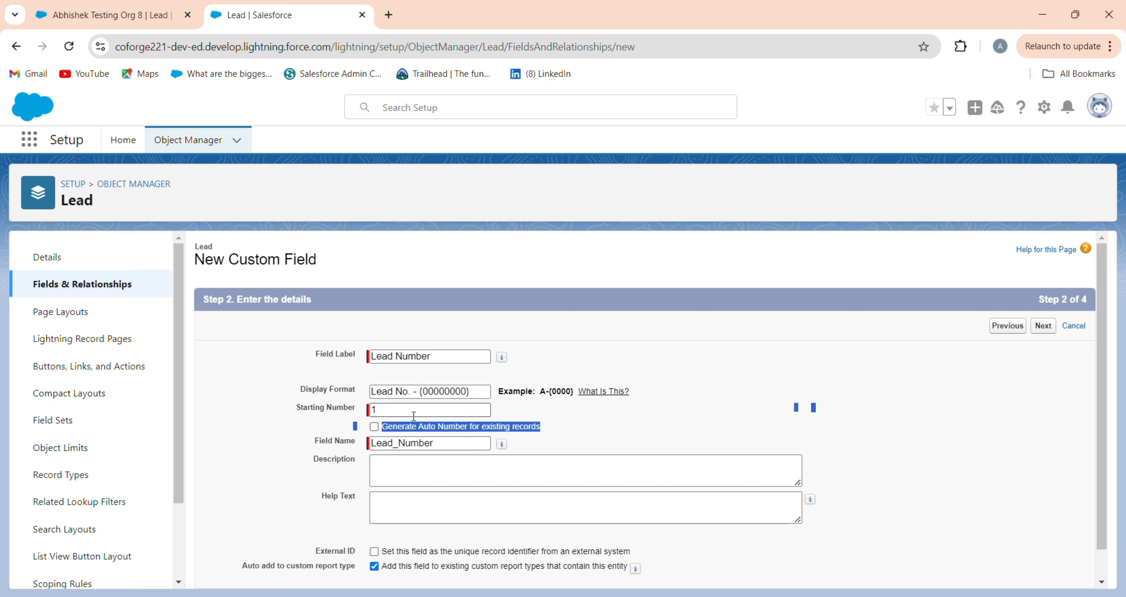
# Step: Keep default security and all four page layouts, then Save & New
pyautogui.click(1044, 326)
pyautogui.click(1043, 325)
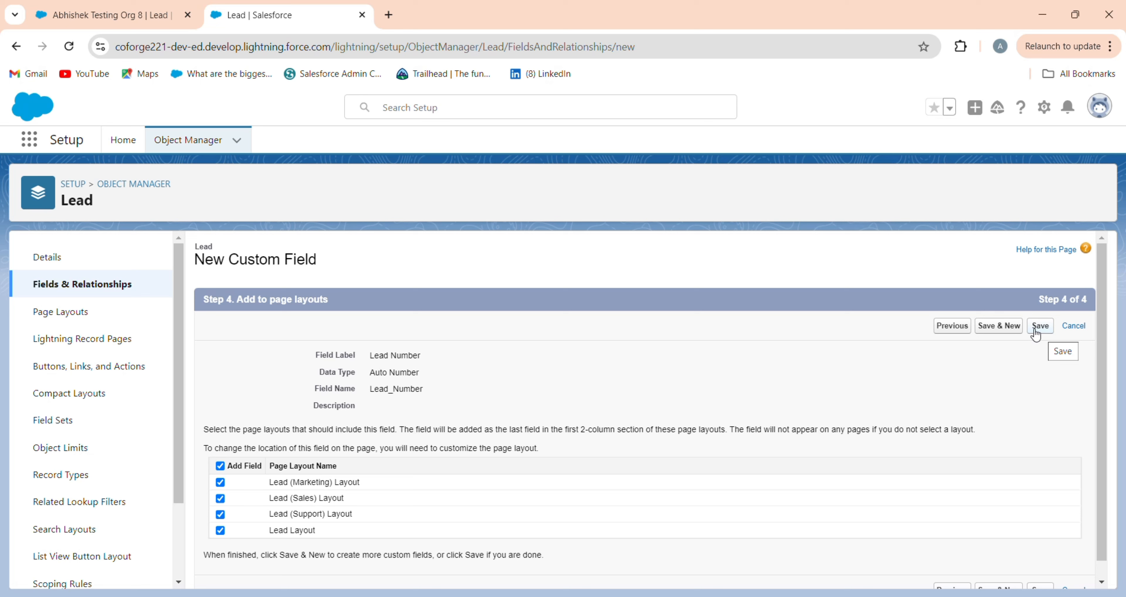
pyautogui.click(1037, 335)
pyautogui.click(1012, 335)
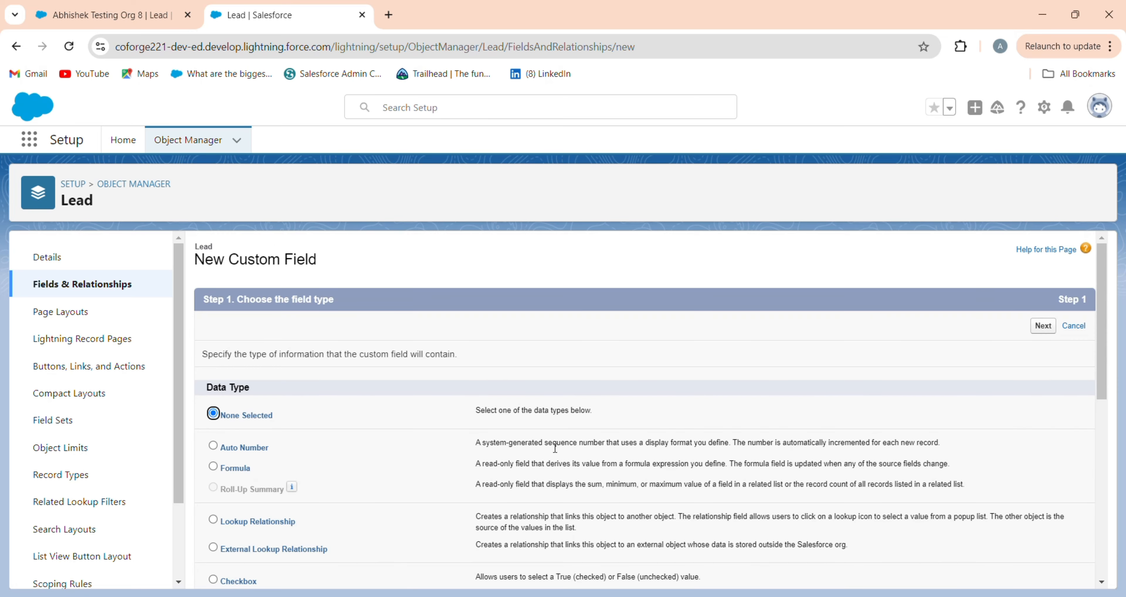
# Step: Create a Long Text Area field labelled 'To Email' with API name To_Email
pyautogui.scroll(-8, 428, 474)
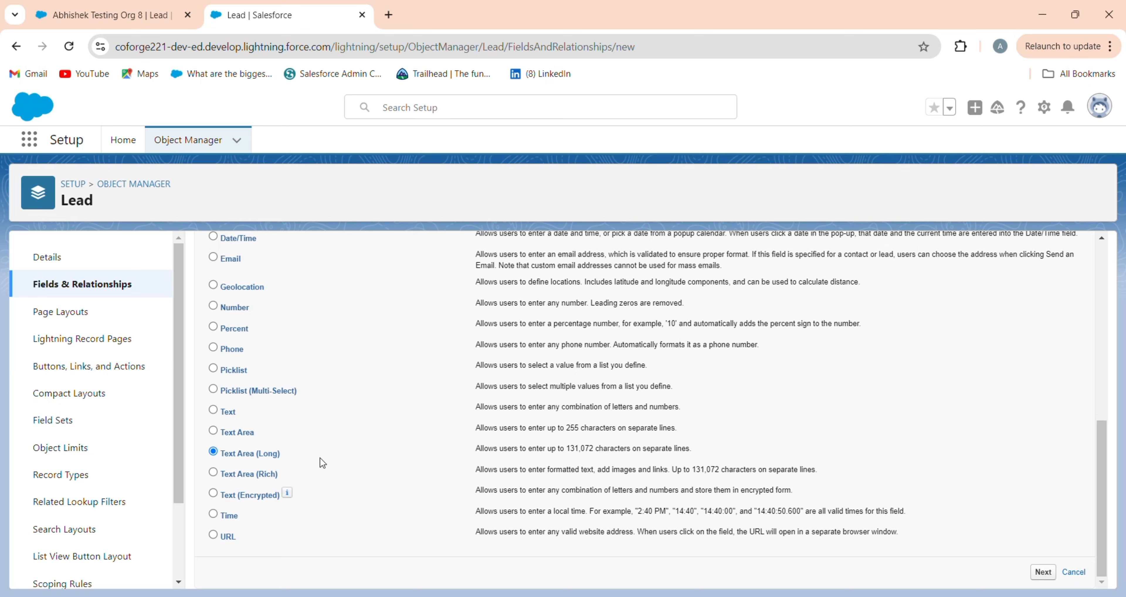
pyautogui.click(1043, 572)
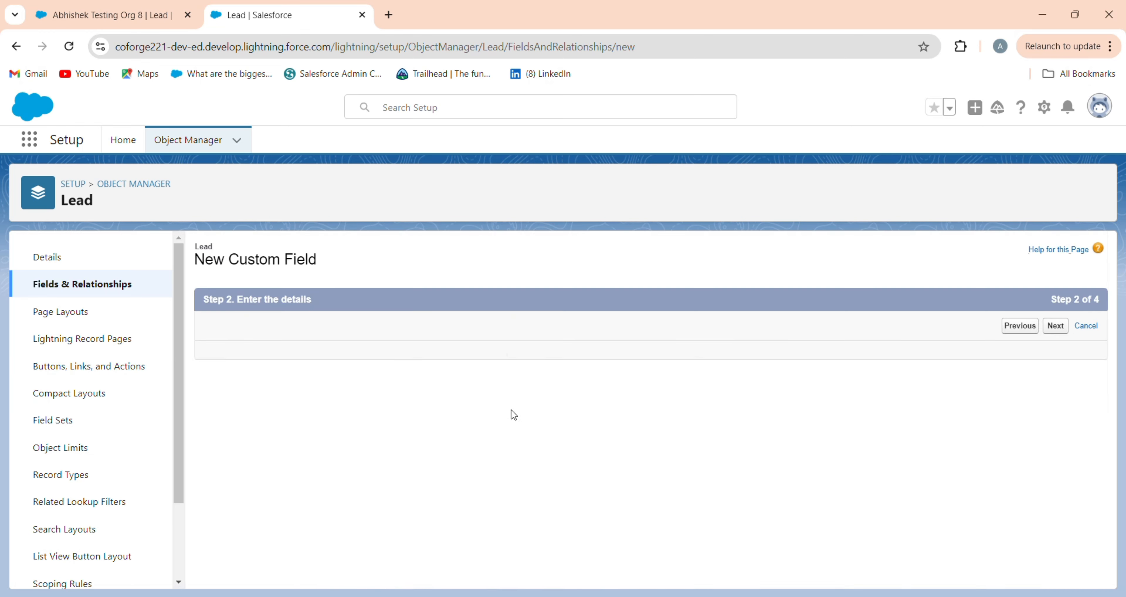
pyautogui.click(431, 357)
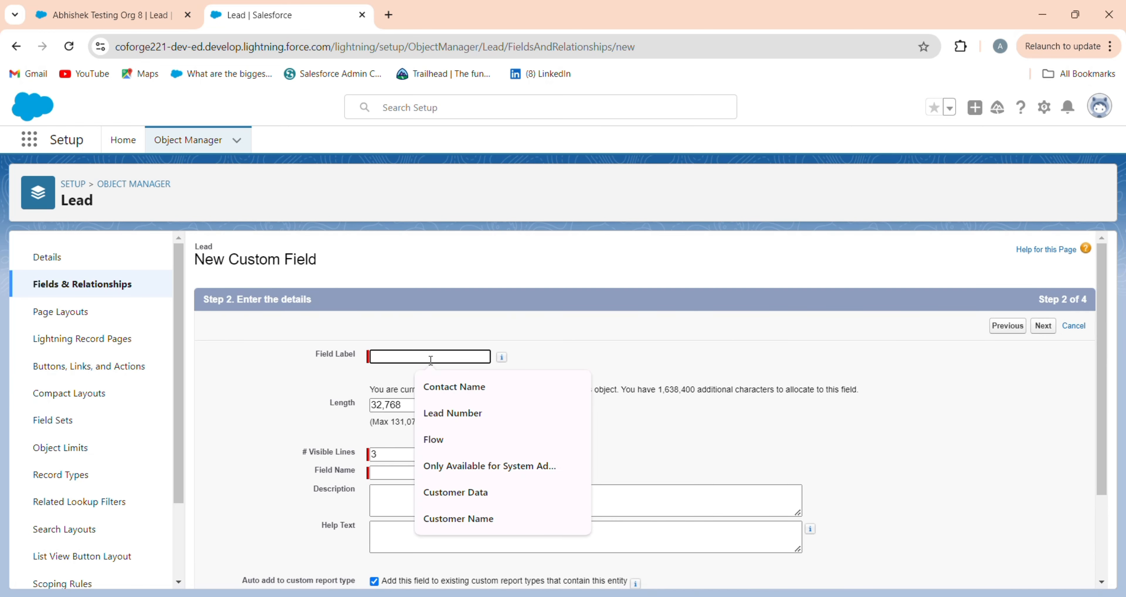
pyautogui.write('To Email')
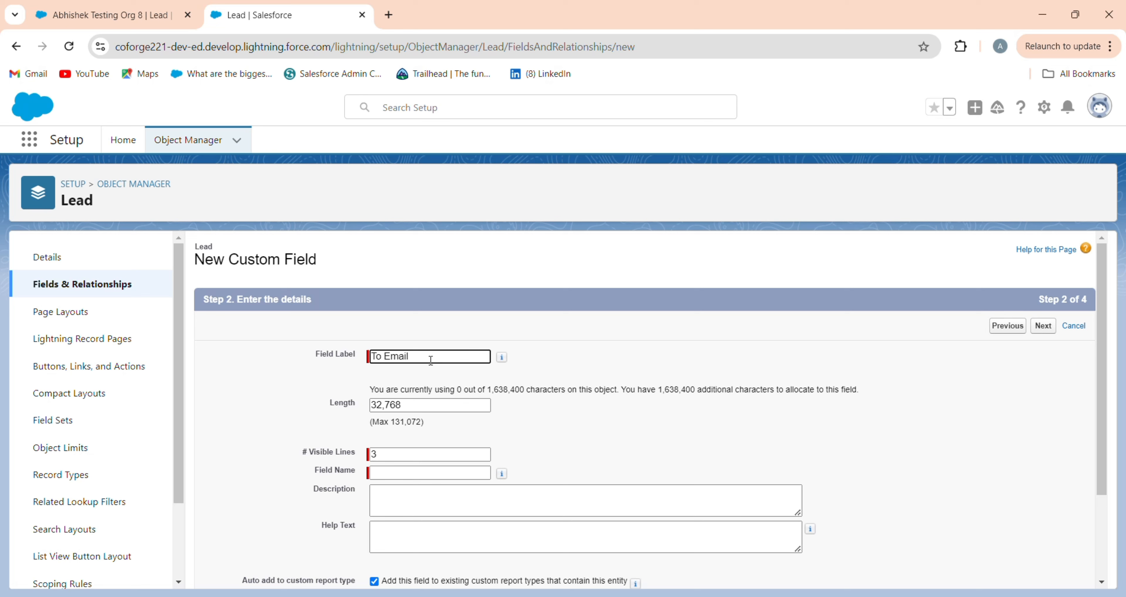
pyautogui.click(435, 473)
pyautogui.scroll(-1, 634, 451)
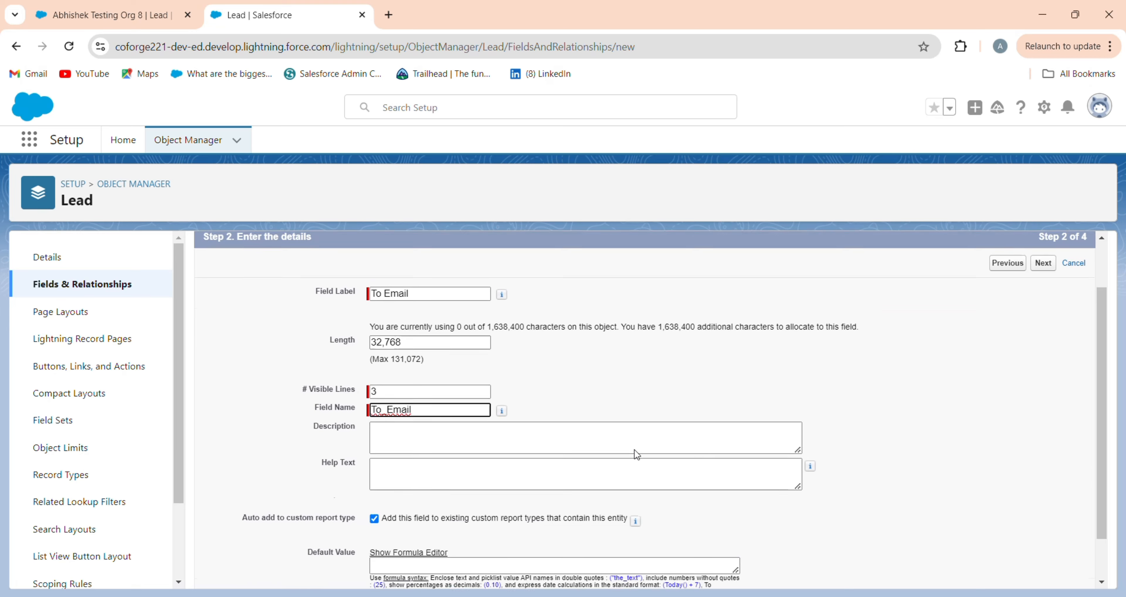
pyautogui.scroll(-1, 634, 450)
pyautogui.scroll(2, 634, 448)
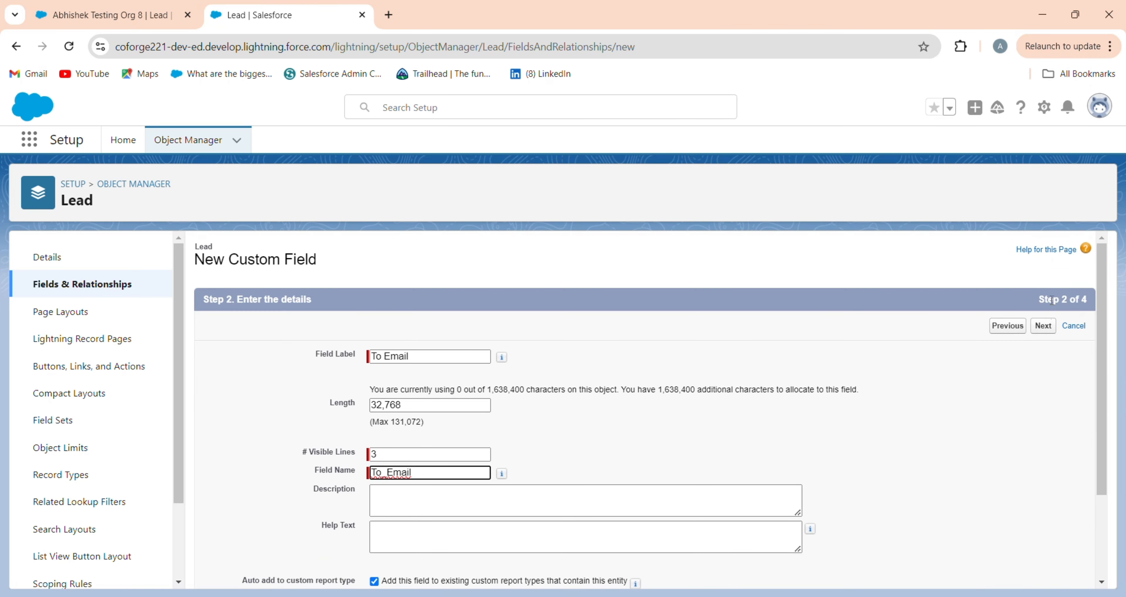
# Step: Accept field-level security and save To Email on all four Lead page layouts
pyautogui.click(1043, 325)
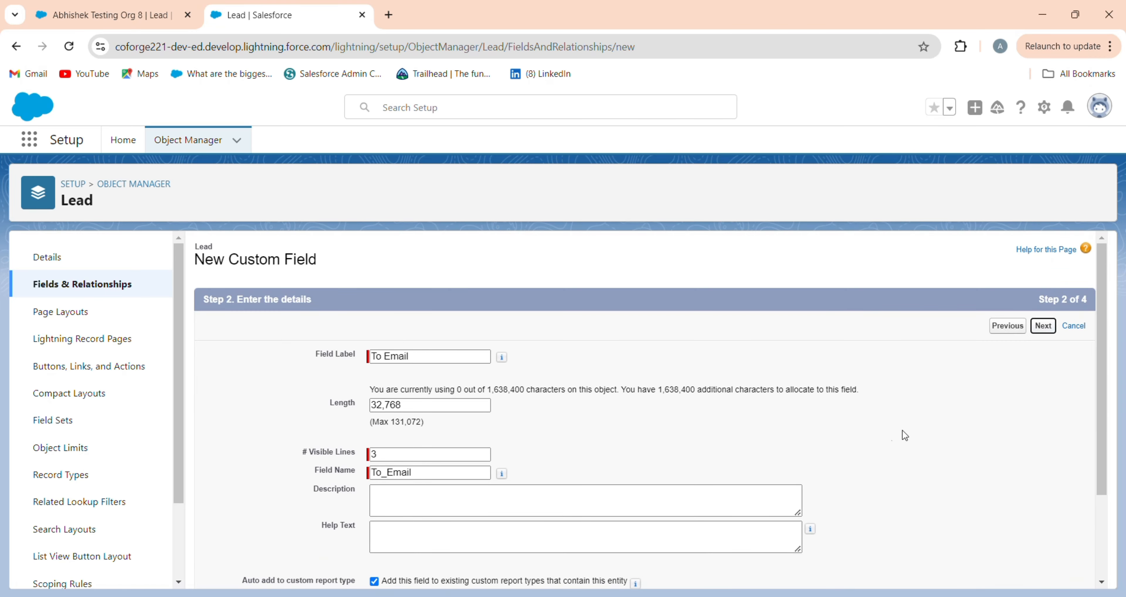
pyautogui.click(1043, 325)
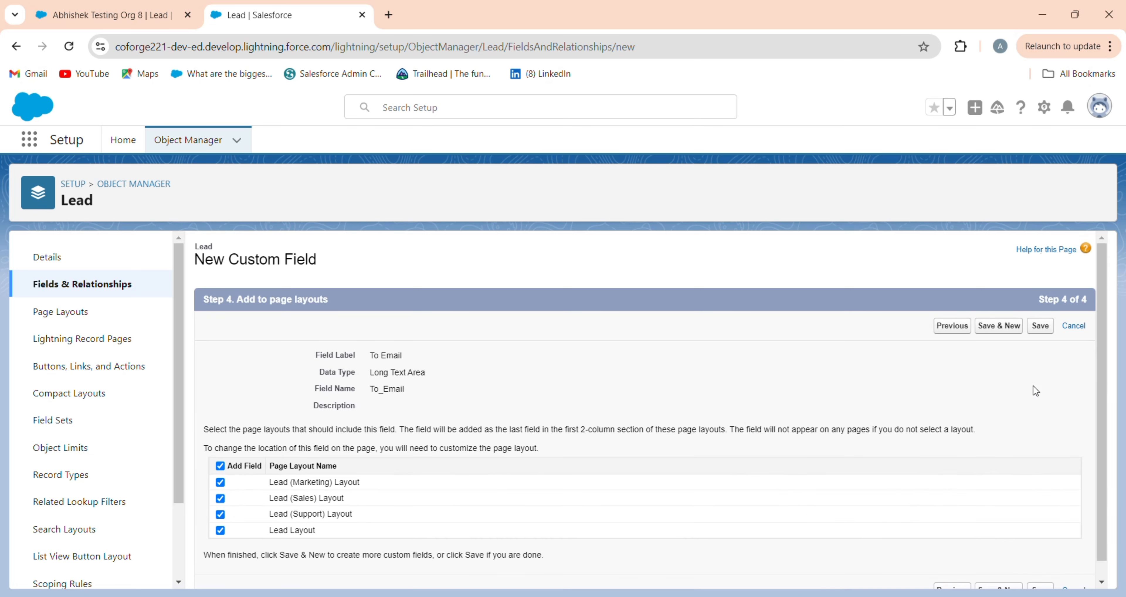
pyautogui.click(952, 325)
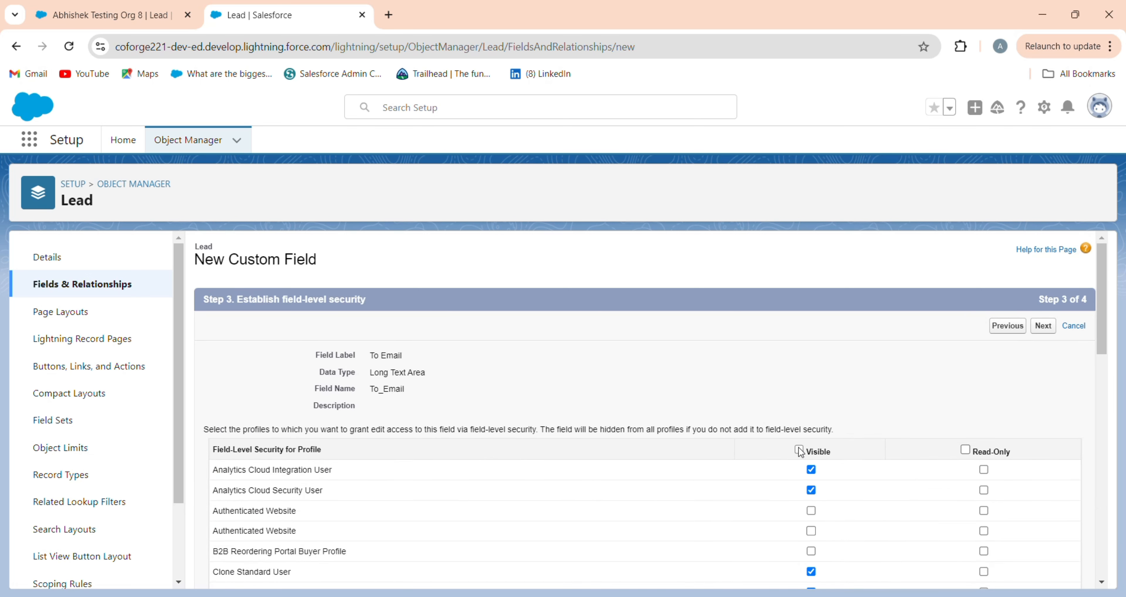
pyautogui.click(1044, 325)
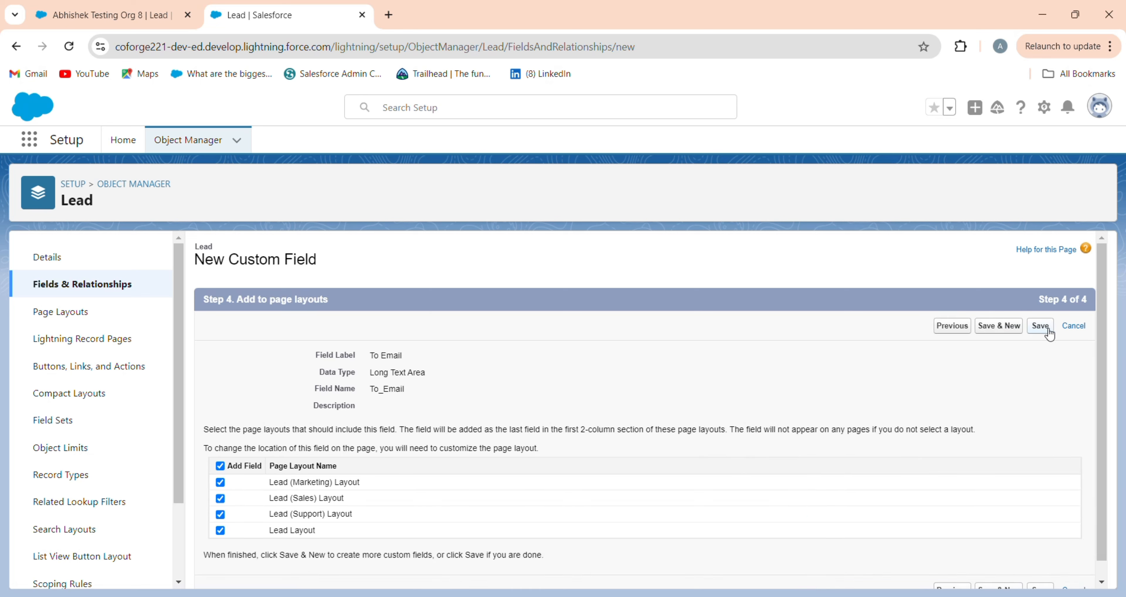
pyautogui.click(1040, 326)
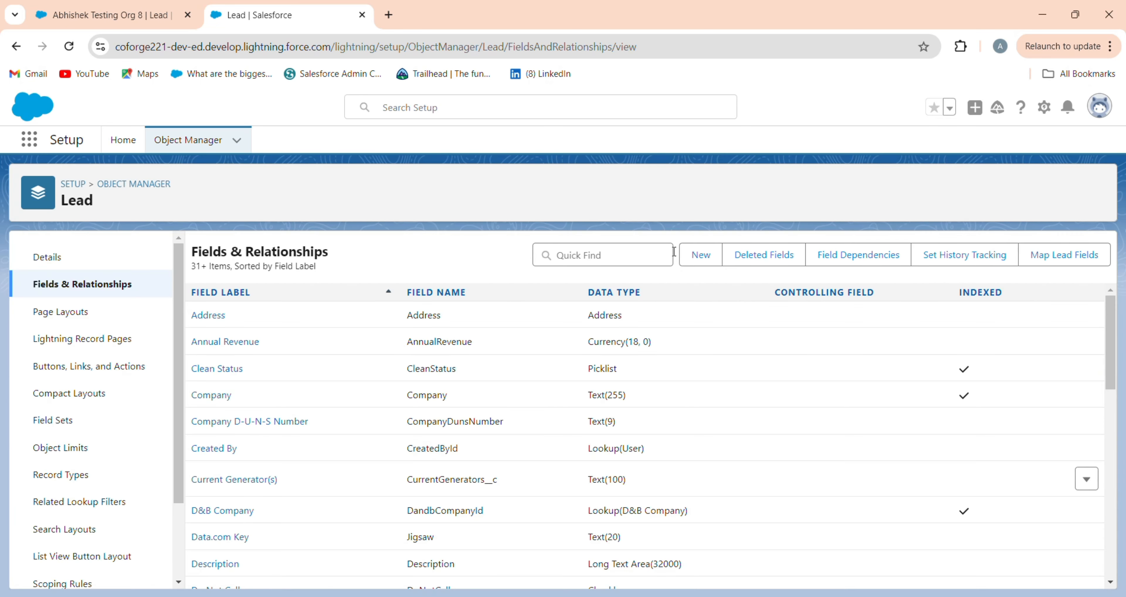
# Step: Create a Checkbox field labelled 'Send Email' with field name Send_Email
pyautogui.click(689, 261)
pyautogui.scroll(-6, 325, 448)
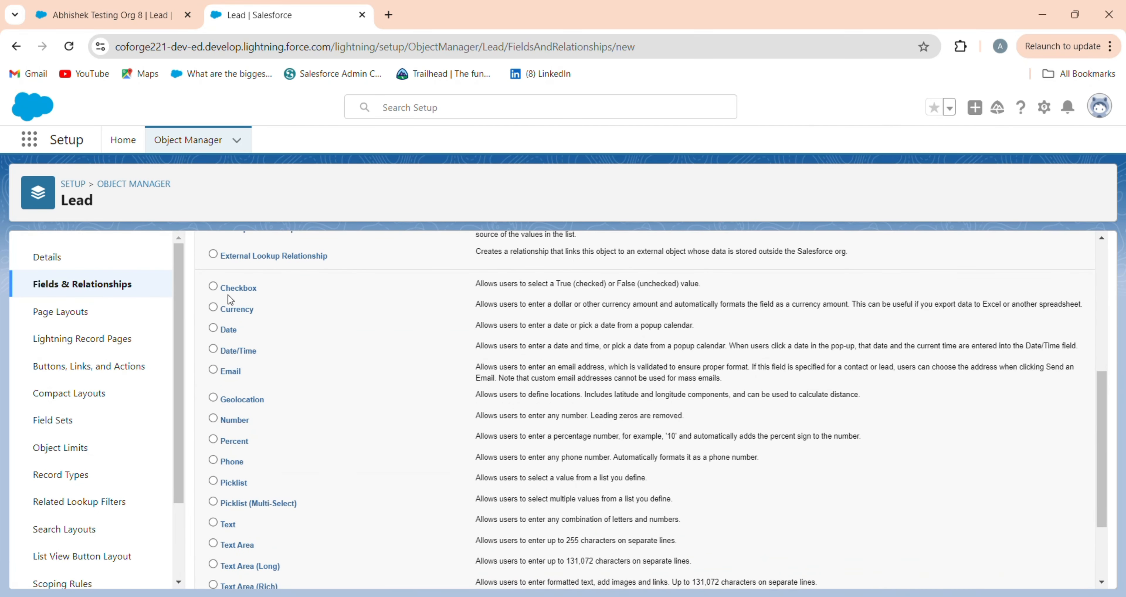
pyautogui.click(241, 292)
pyautogui.scroll(6, 1075, 375)
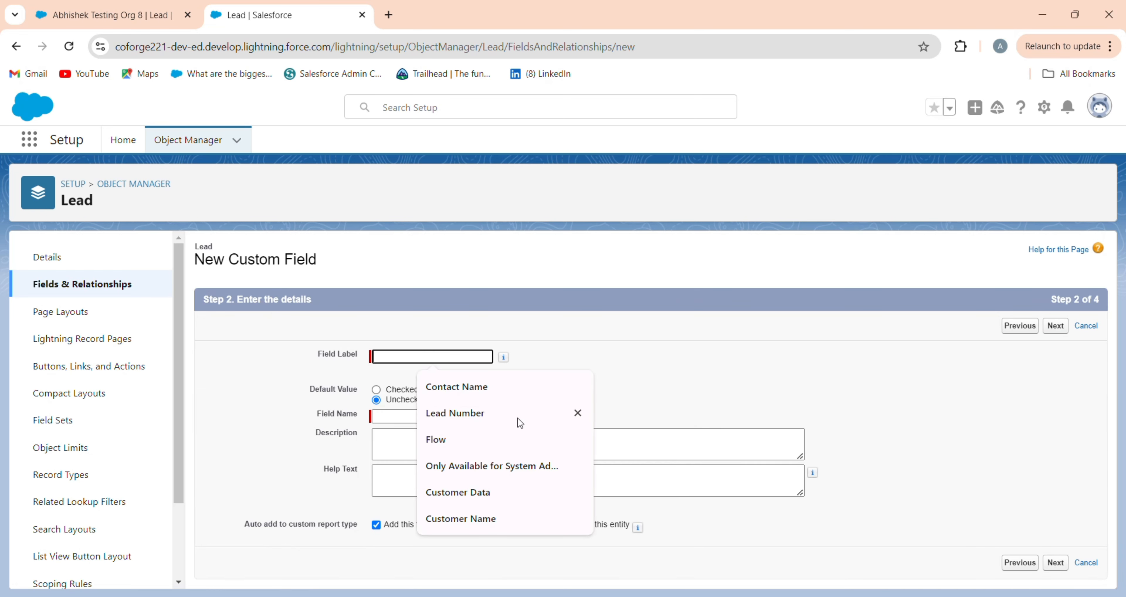
pyautogui.write('Send E')
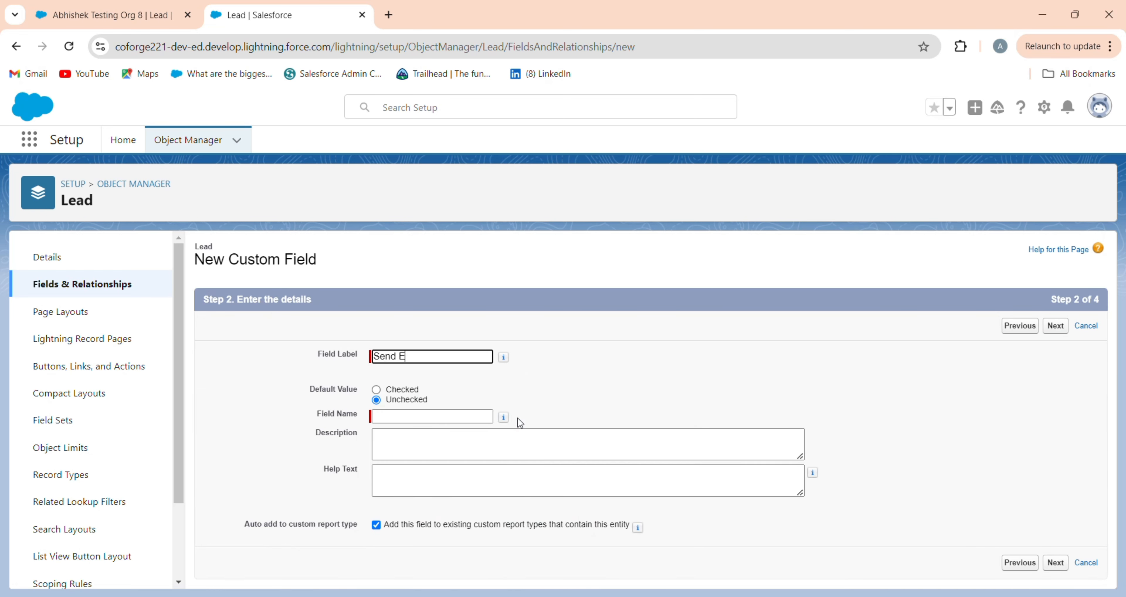
pyautogui.write('mail')
pyautogui.press('Tab')
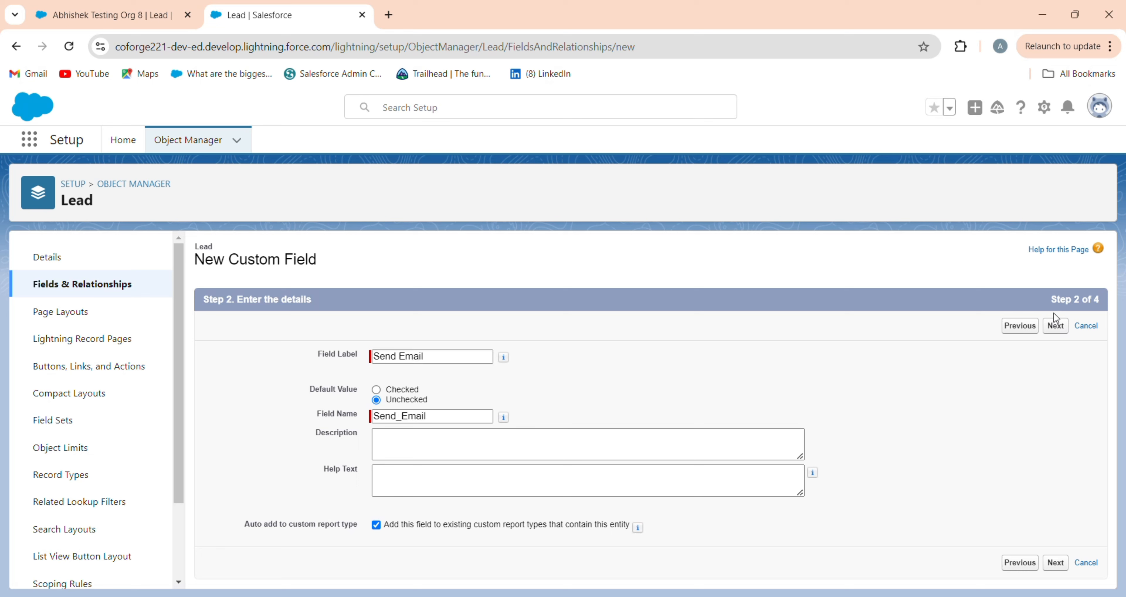
# Step: Make Send Email visible to every profile, save it, and switch to the test lead's tab
pyautogui.click(1056, 327)
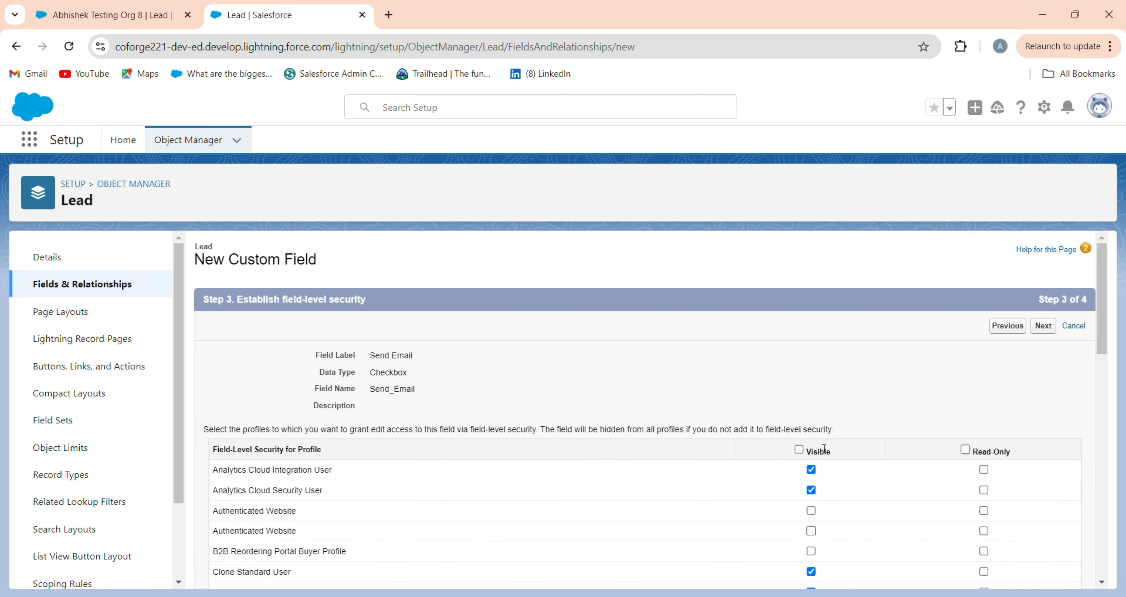
pyautogui.click(799, 450)
pyautogui.click(1044, 326)
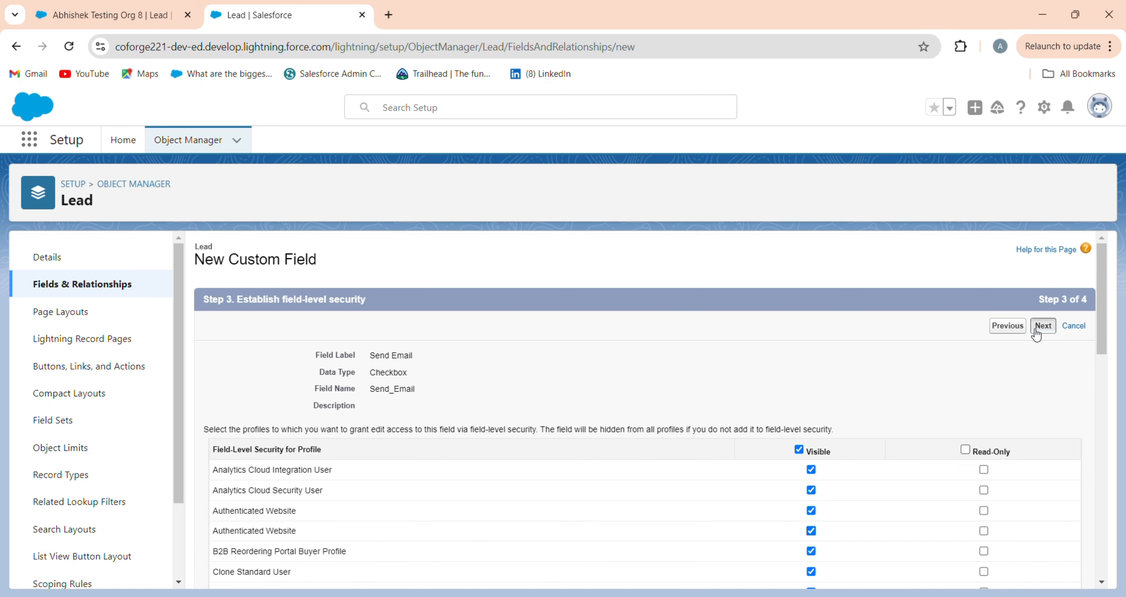
pyautogui.click(1041, 326)
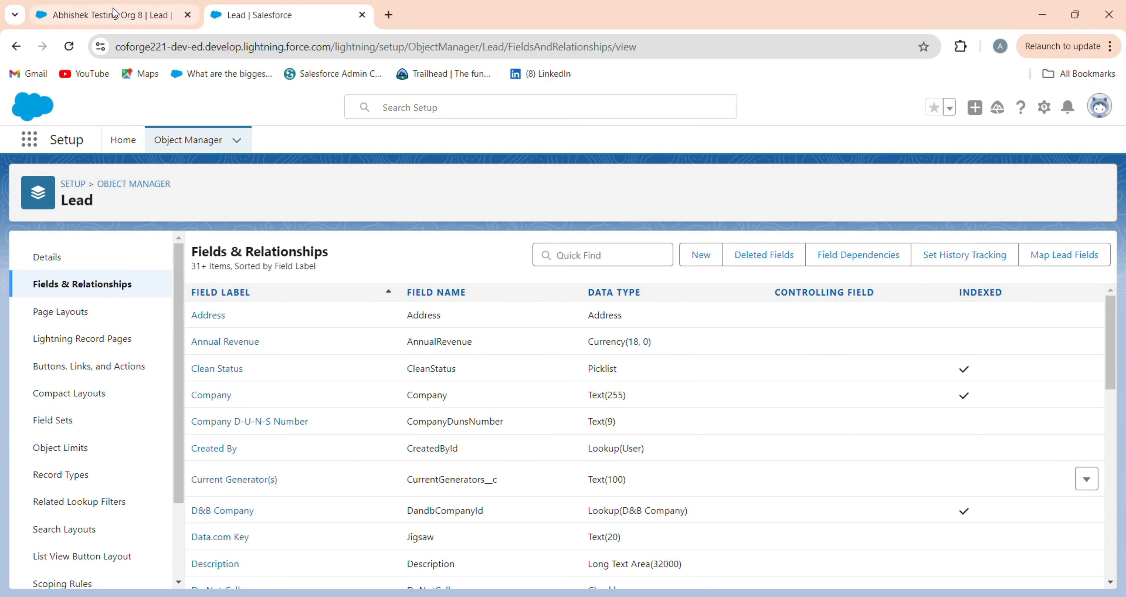
pyautogui.click(100, 16)
# Step: Reload the test lead record, review its Details fields, and go to the Leads list
pyautogui.click(72, 49)
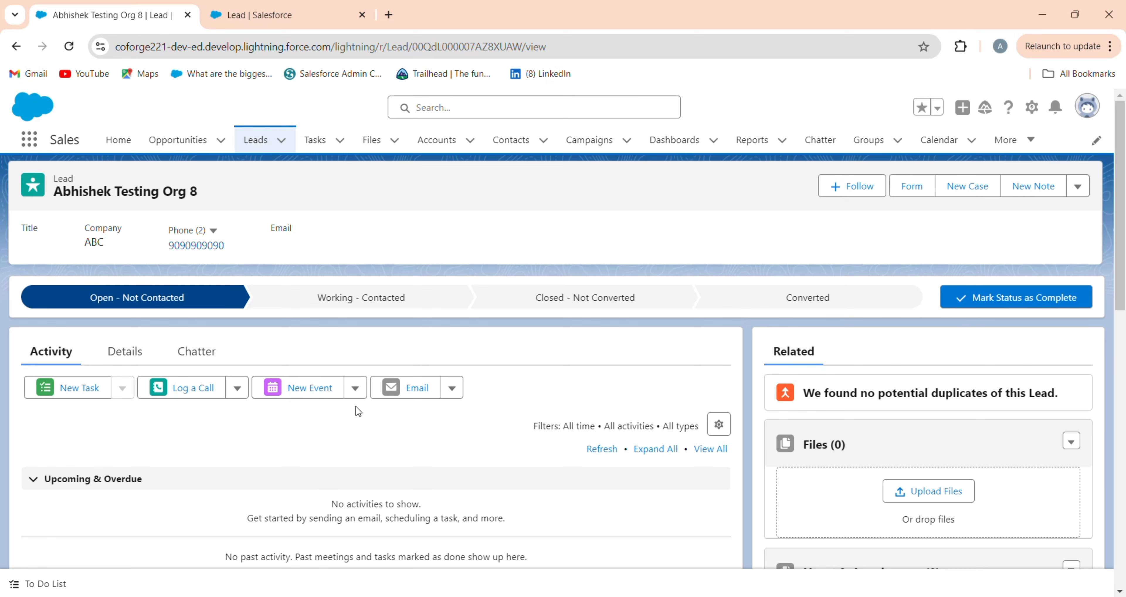
pyautogui.click(145, 350)
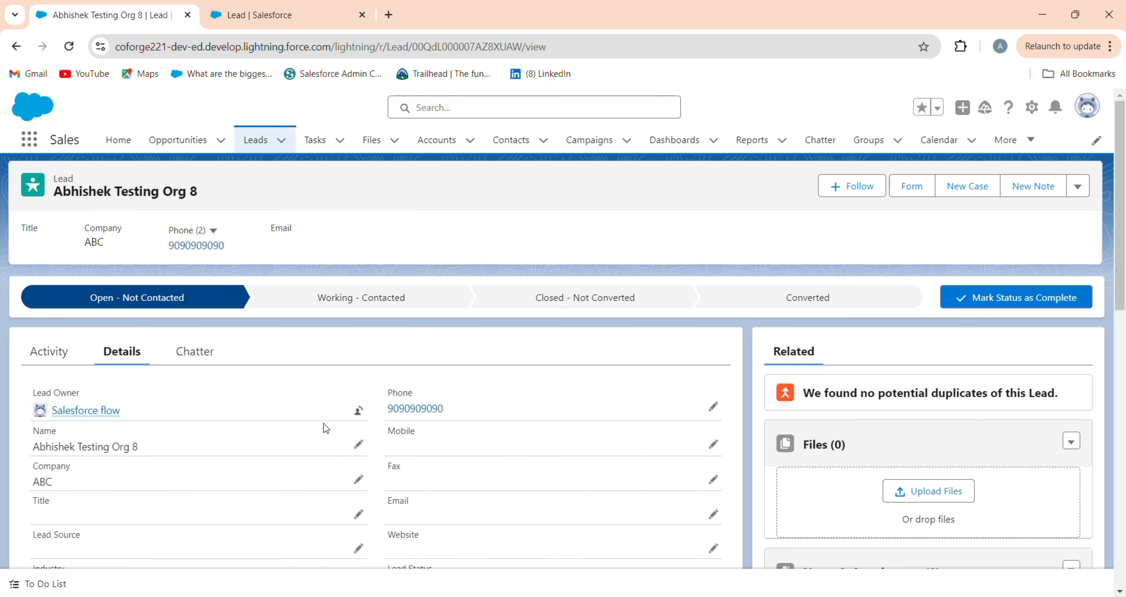
pyautogui.scroll(-10, 324, 424)
pyautogui.scroll(10, 337, 423)
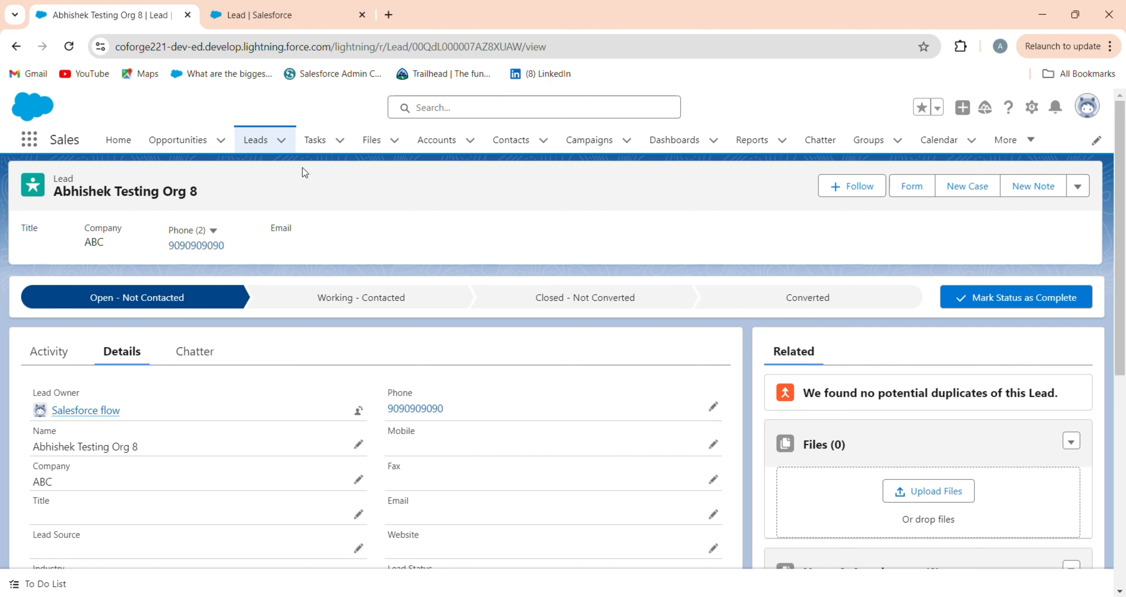
pyautogui.scroll(-10, 365, 389)
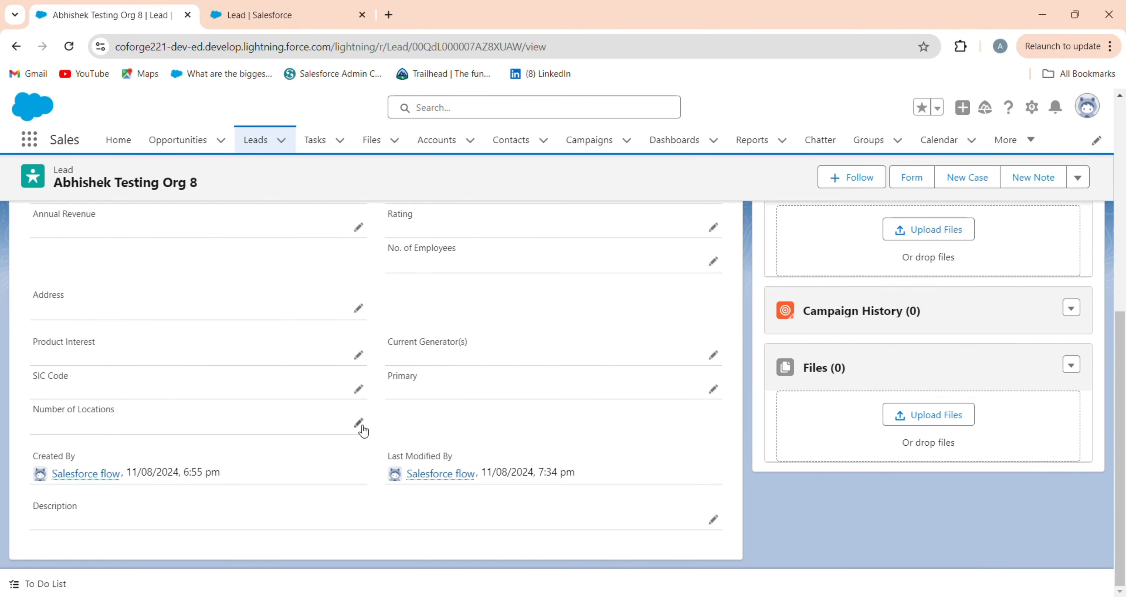
pyautogui.scroll(10, 226, 403)
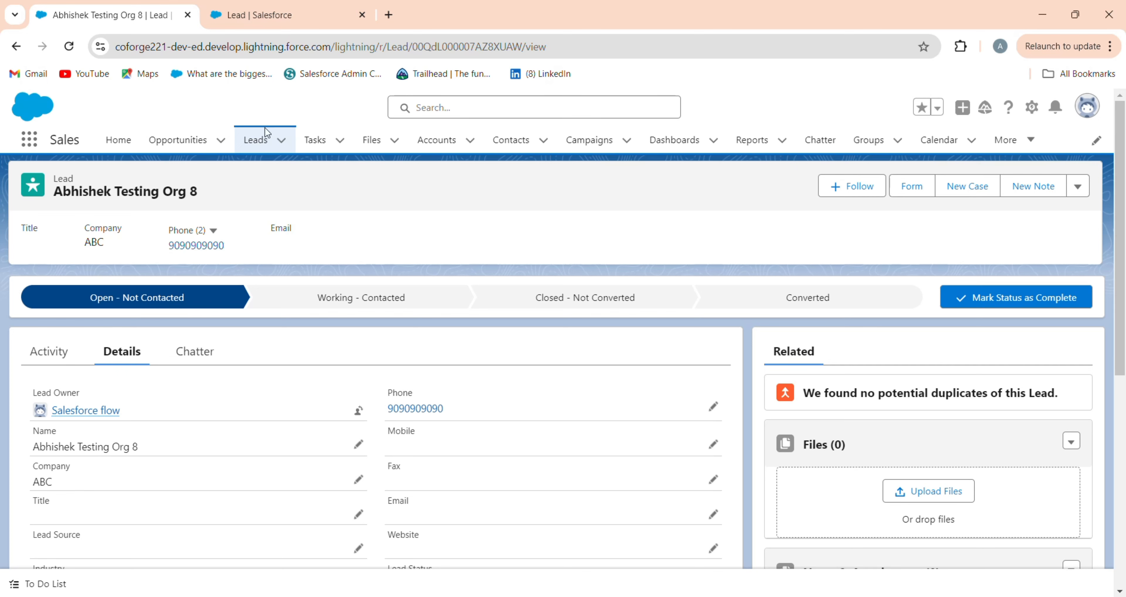
pyautogui.click(255, 140)
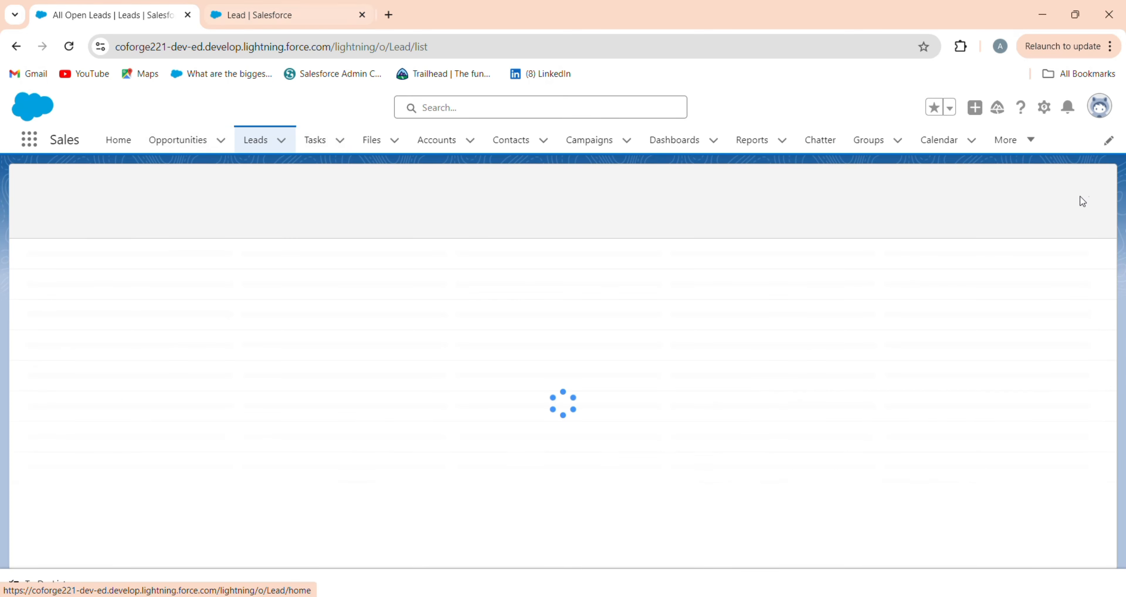
# Step: Open Setup in a new tab and find Classic Email Templates with Quick Find 'class'
pyautogui.click(1045, 107)
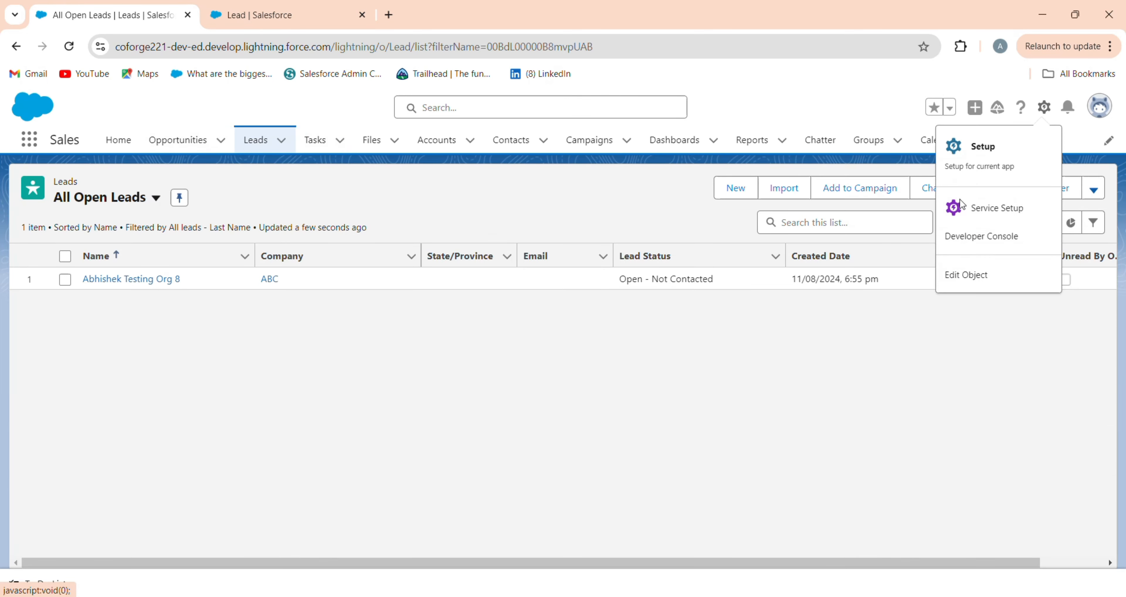
pyautogui.click(984, 158)
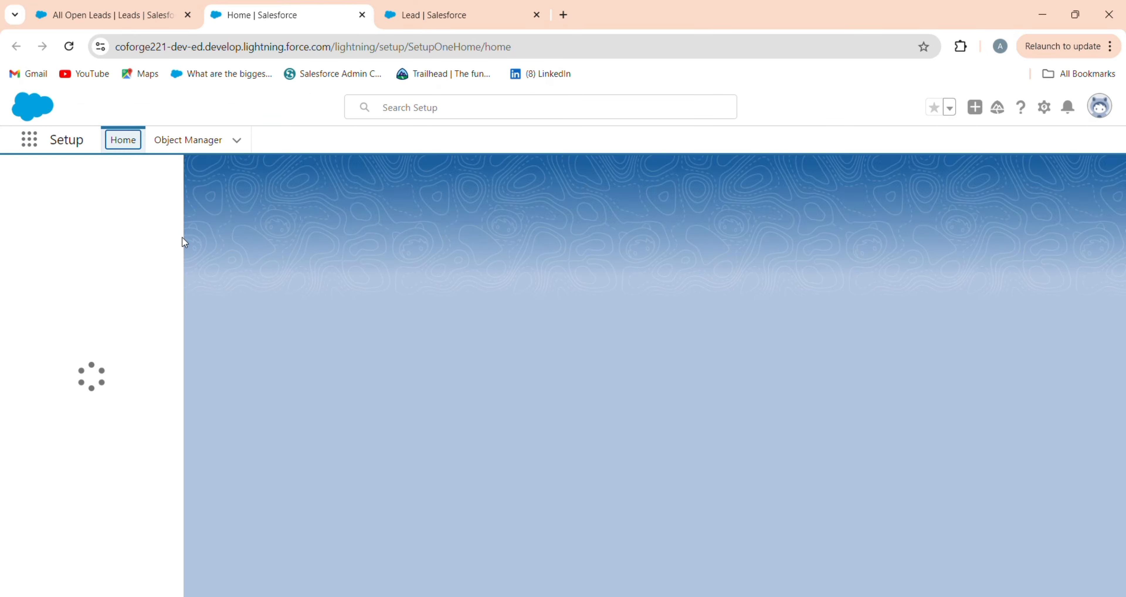
pyautogui.click(107, 187)
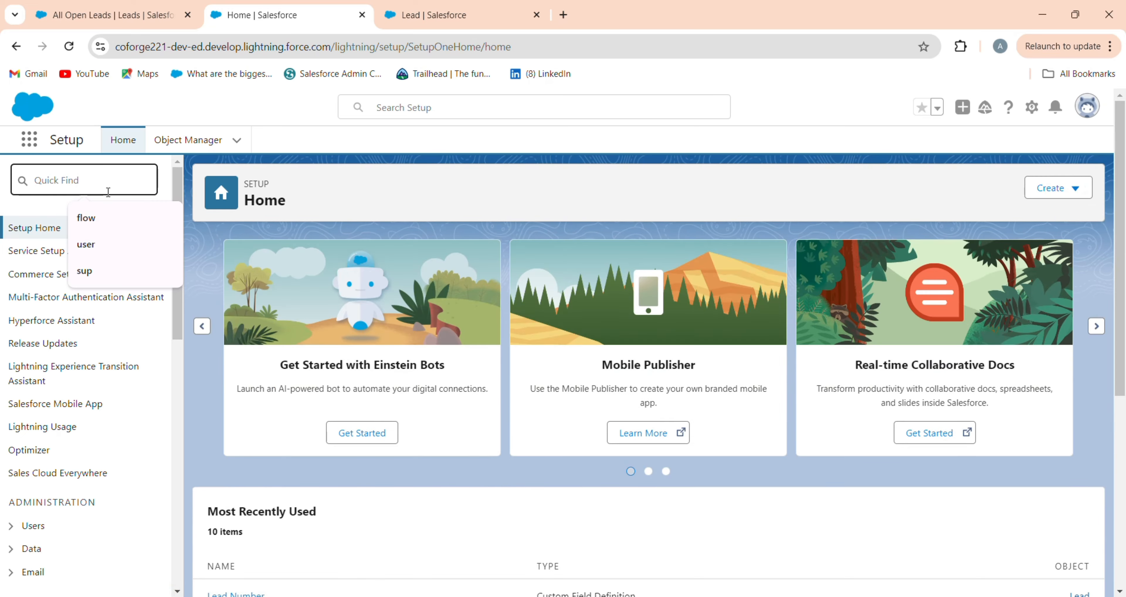
pyautogui.write('c')
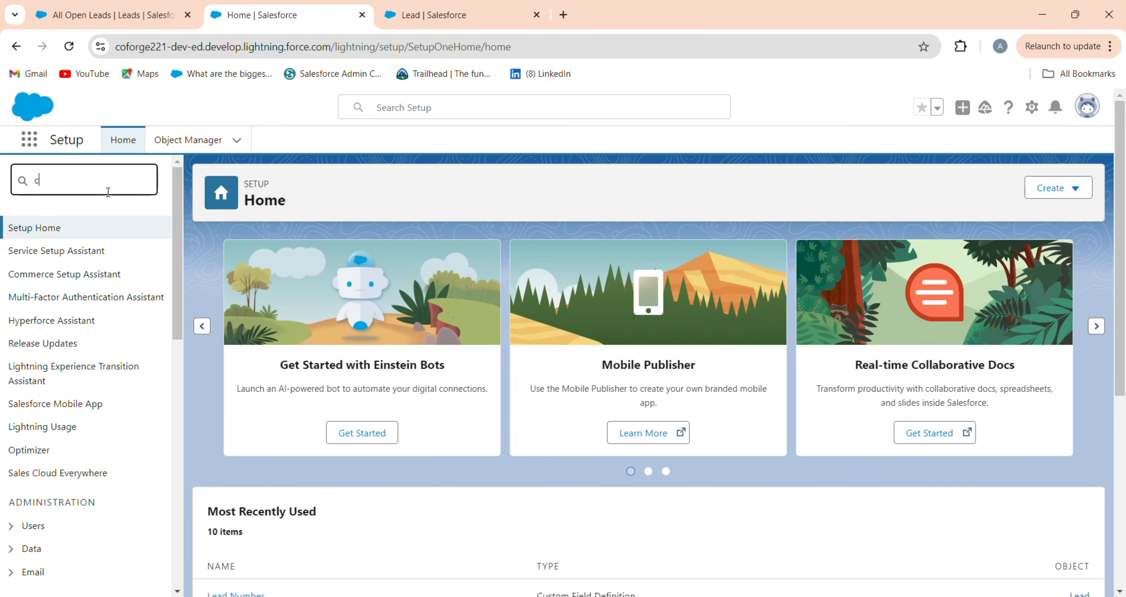
pyautogui.write('lass')
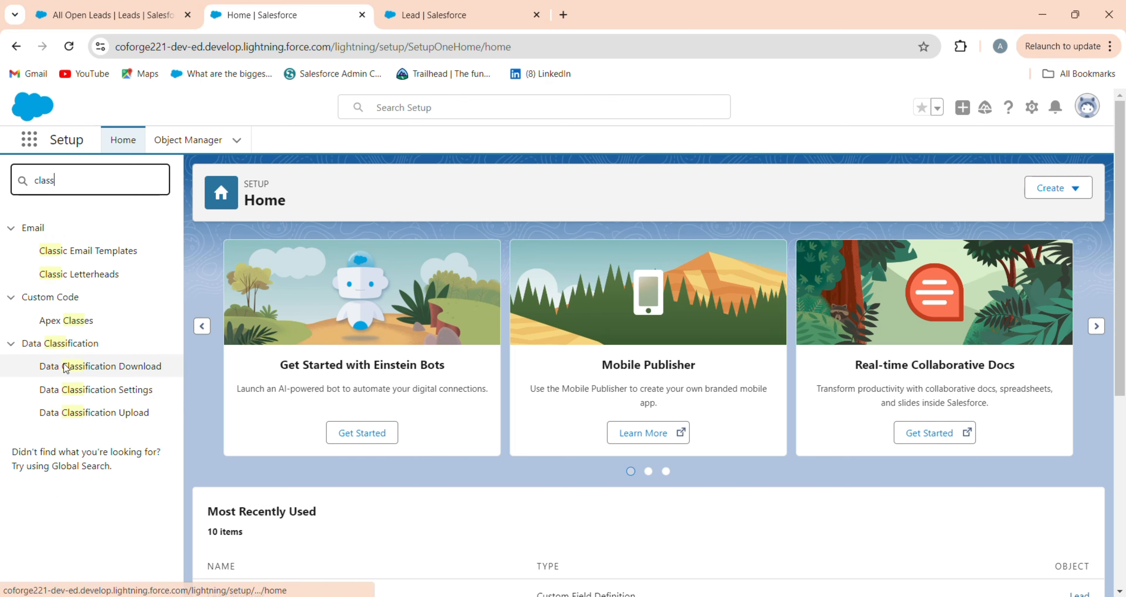
pyautogui.click(111, 252)
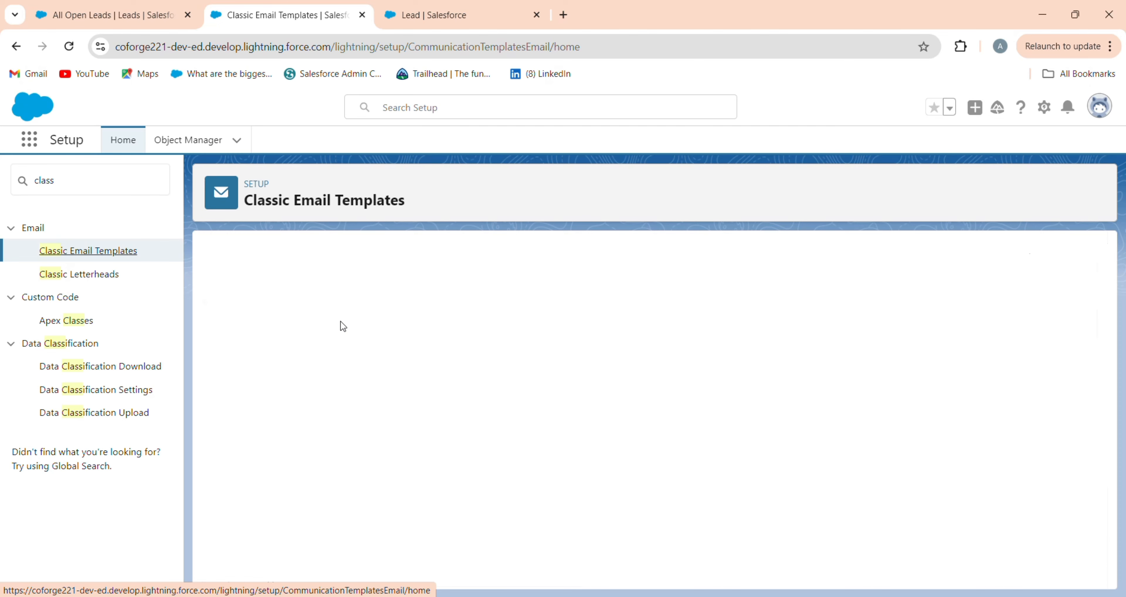
# Step: Start a new Custom (without letterhead) classic template marked Available For Use
pyautogui.click(488, 368)
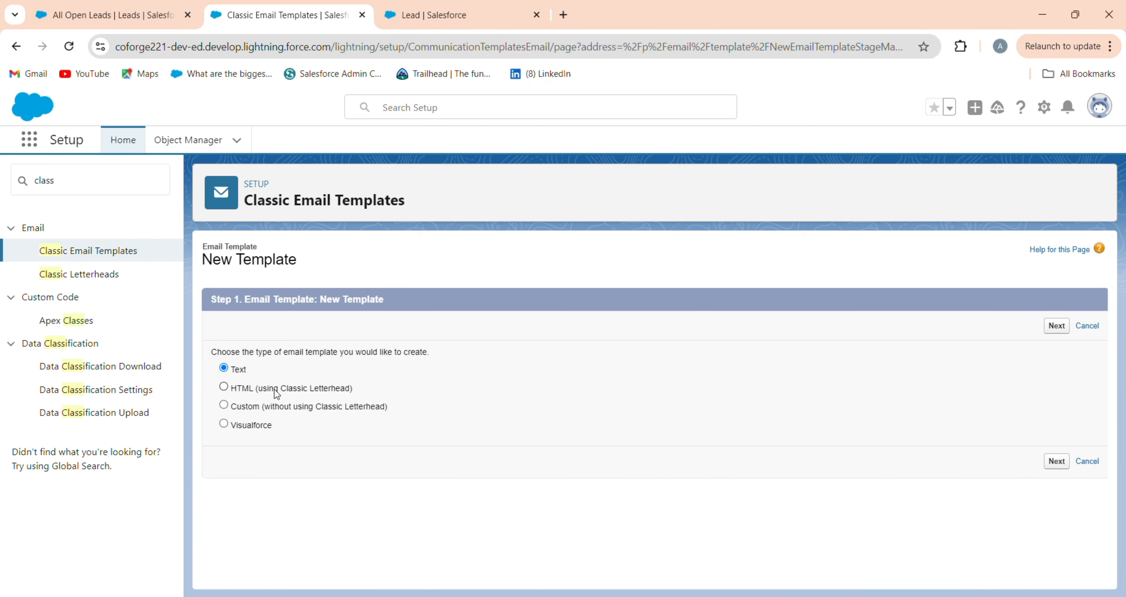
pyautogui.click(261, 407)
pyautogui.click(1057, 326)
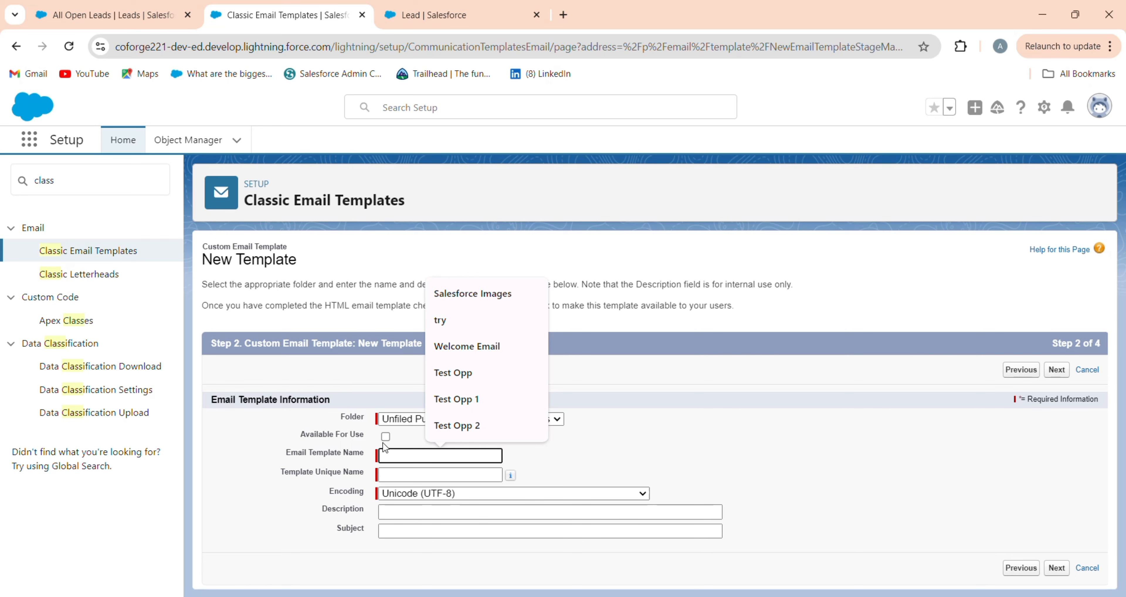
pyautogui.click(386, 438)
# Step: Name it 'Lead Generation Mail' with subject 'Lead Generation Mail Notification'
pyautogui.click(395, 456)
pyautogui.write('Lead ')
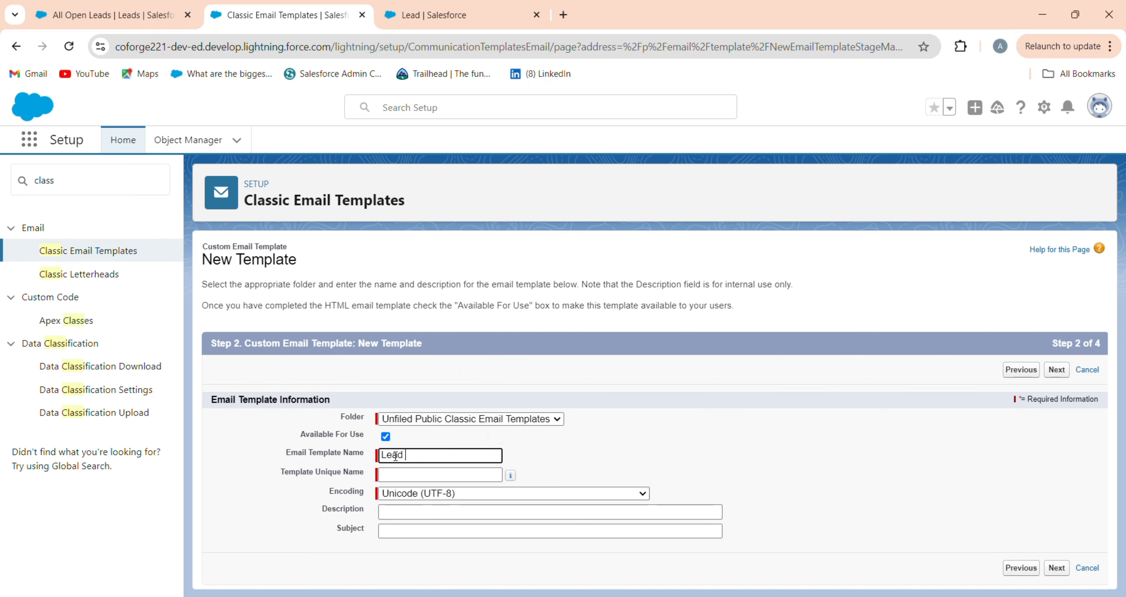
pyautogui.write('Generation Mail')
pyautogui.click(438, 474)
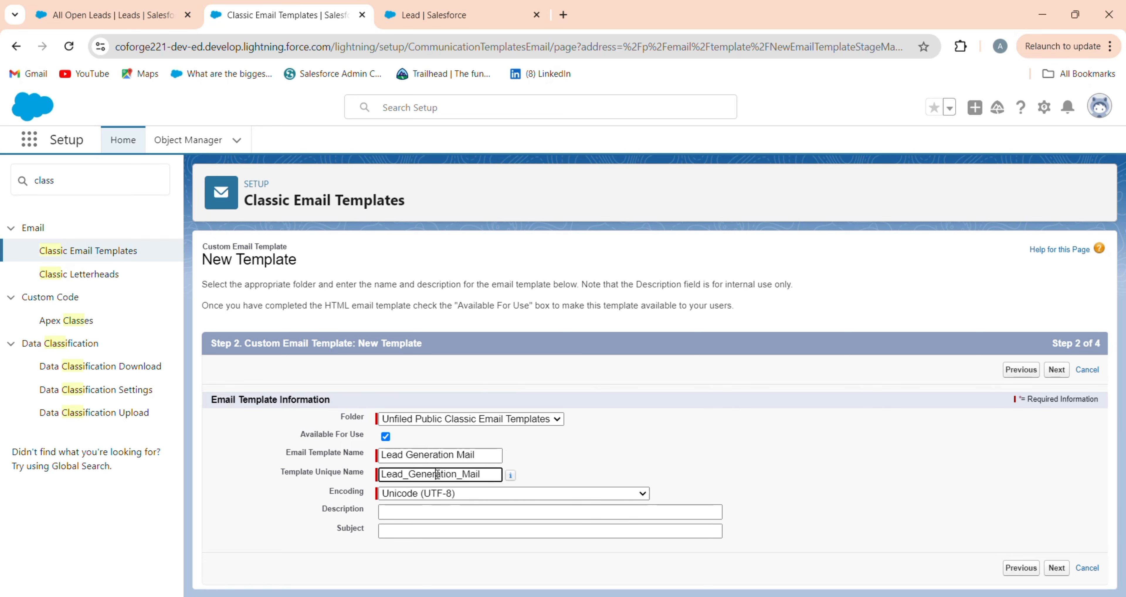
pyautogui.click(444, 511)
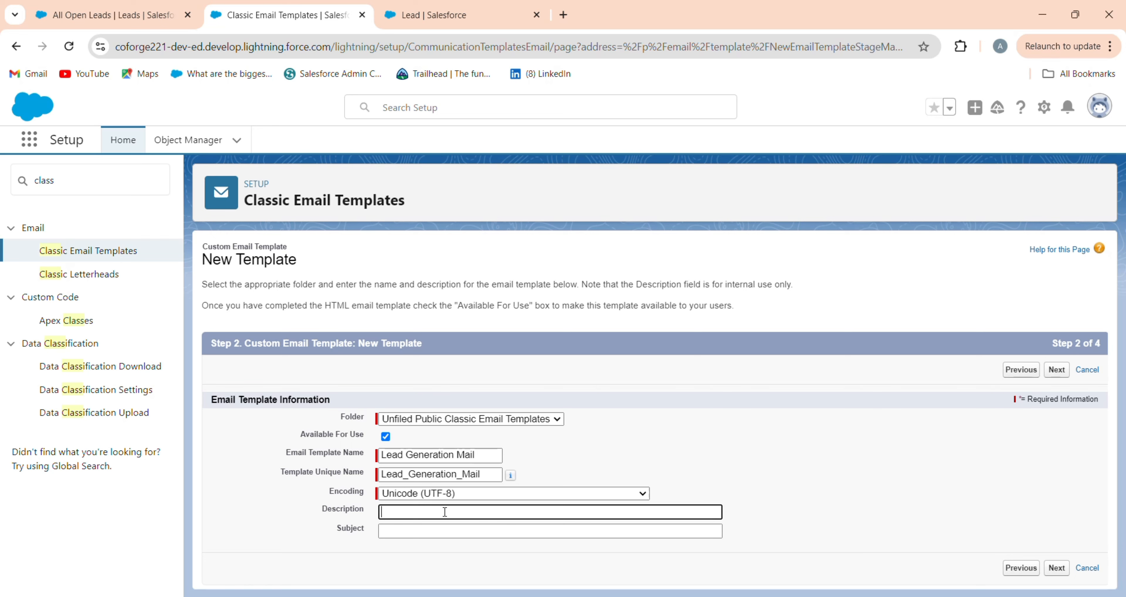
pyautogui.click(440, 531)
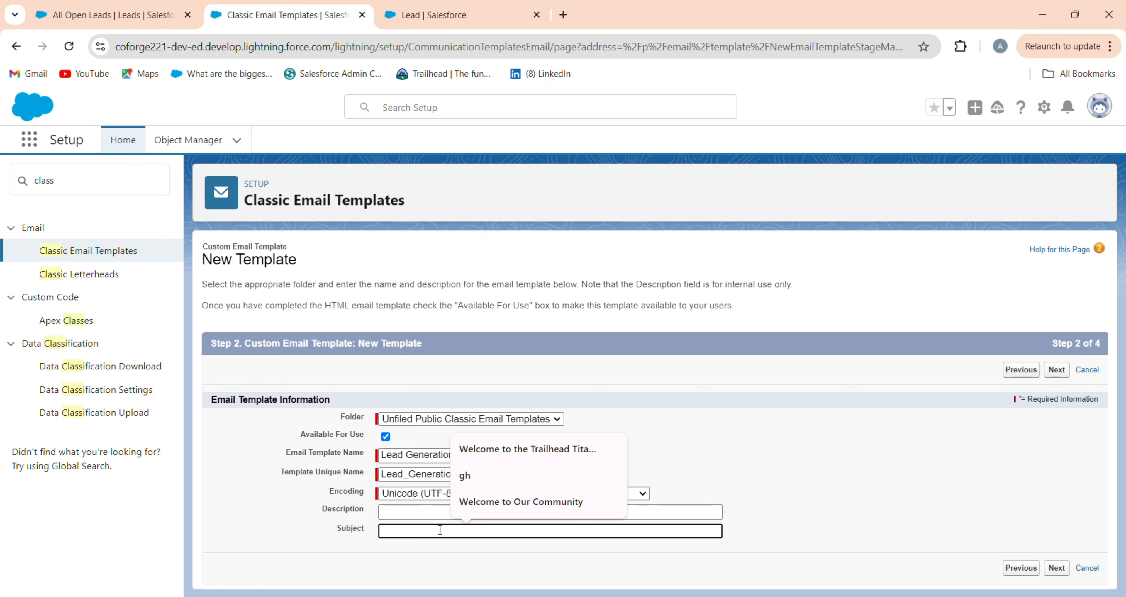
pyautogui.write('Lea')
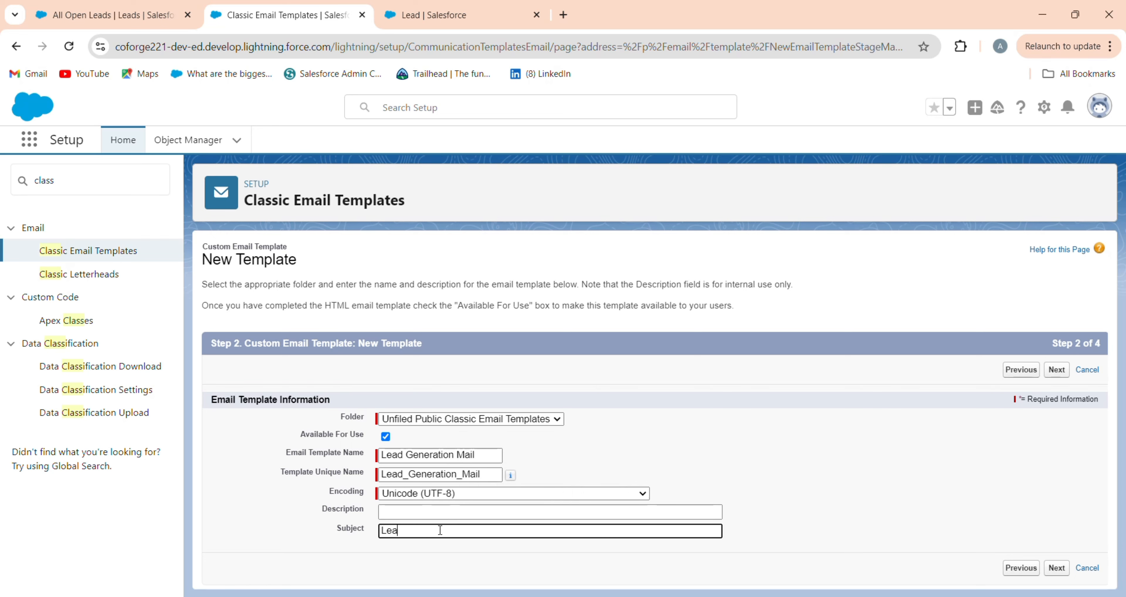
pyautogui.write('d Generation')
pyautogui.write(' Mail T')
pyautogui.write('empl')
pyautogui.press('BackSpace')
pyautogui.press('BackSpace')
pyautogui.press('BackSpace')
pyautogui.press('BackSpace')
pyautogui.write('Notificati')
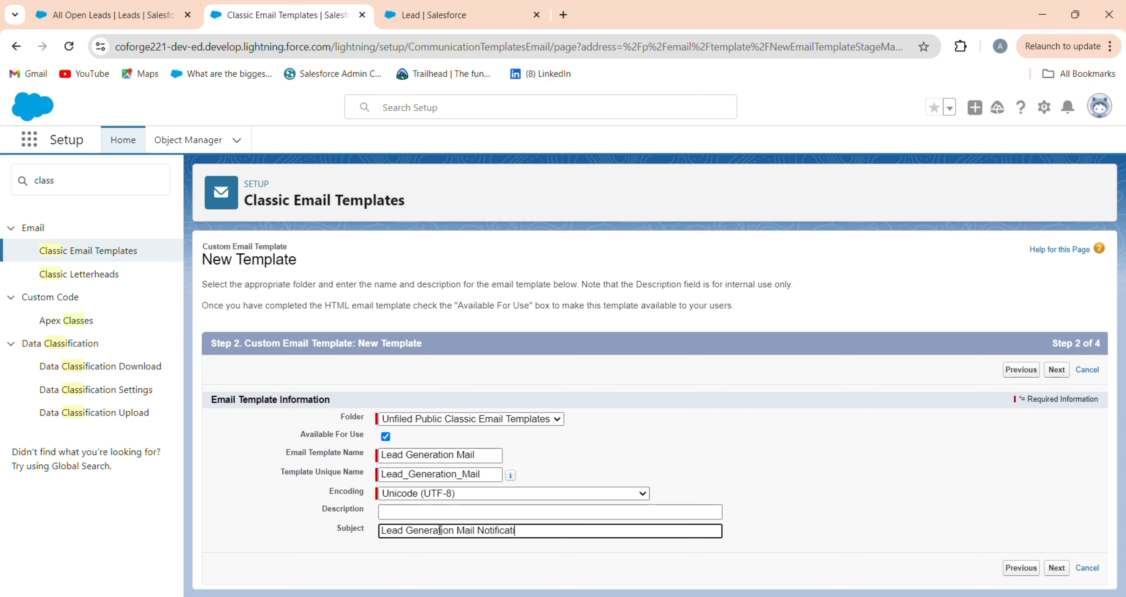
pyautogui.write('on')
pyautogui.click(1057, 370)
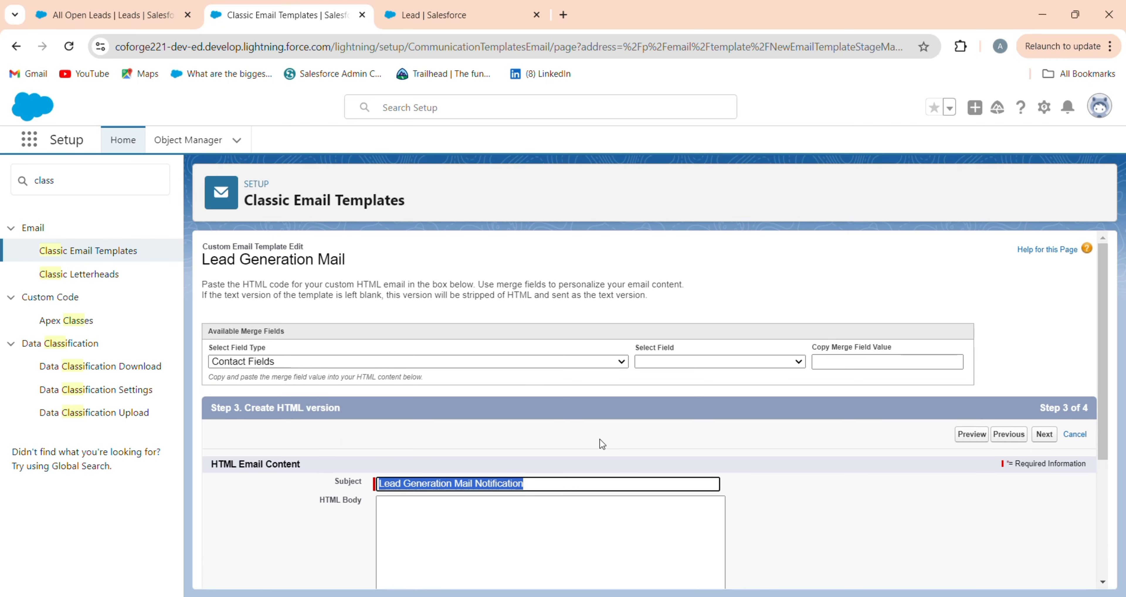
# Step: Paste the lead-notification HTML code into the template's HTML body and continue
pyautogui.scroll(-5, 601, 440)
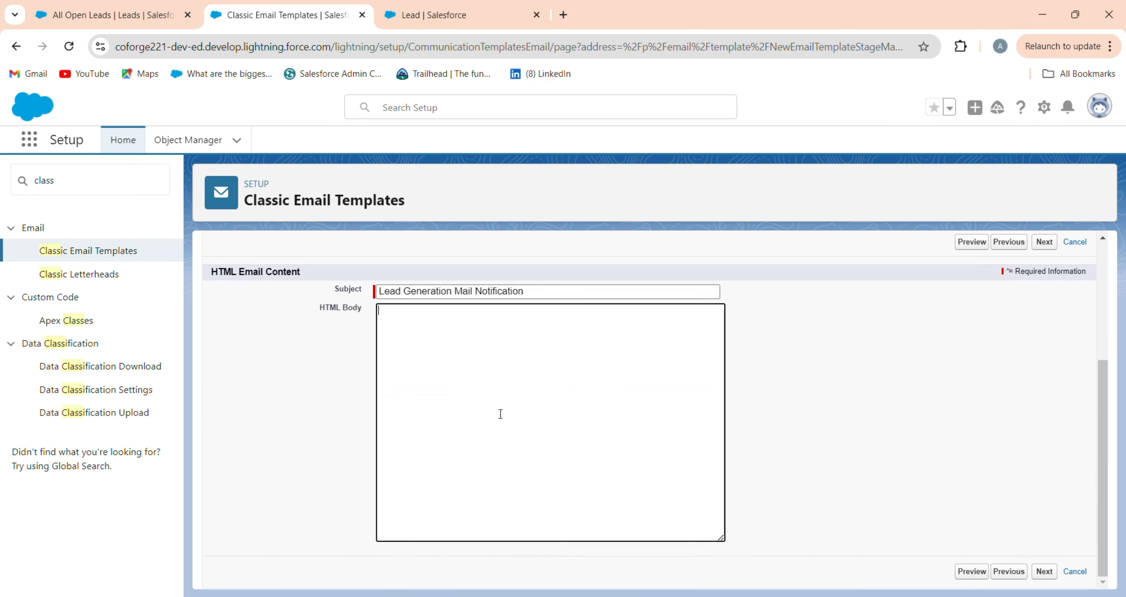
pyautogui.click(450, 415)
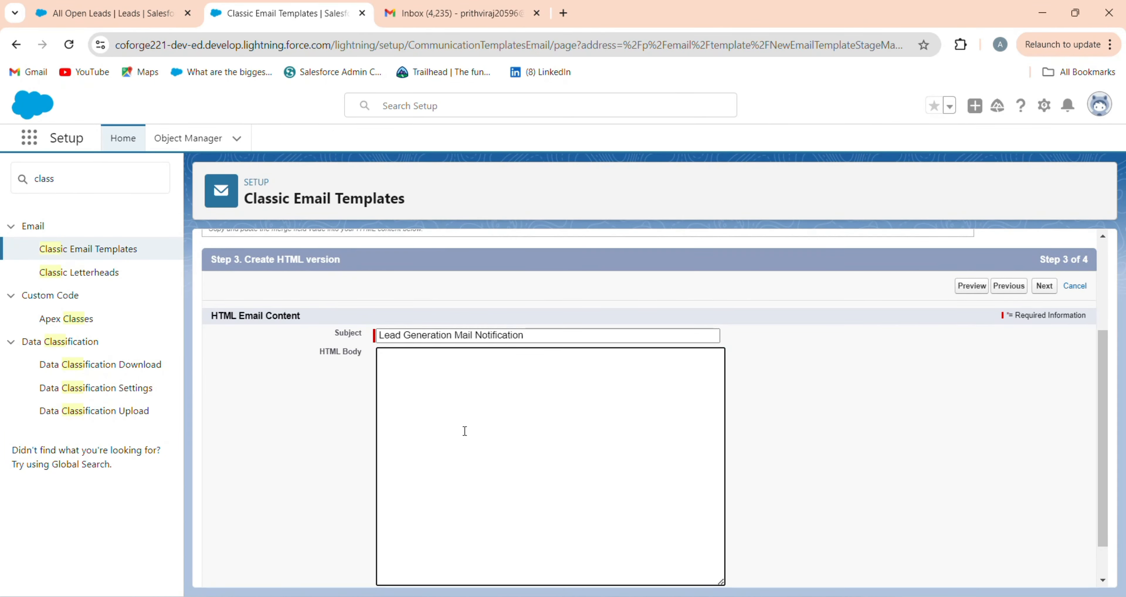
pyautogui.hotkey('ctrl', 'v')
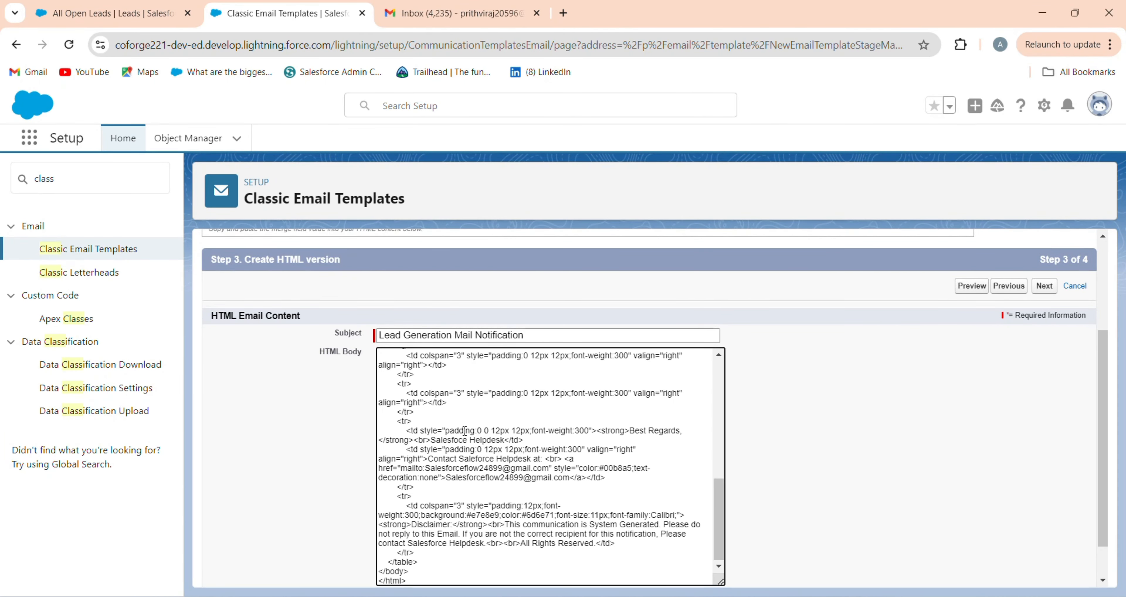
pyautogui.scroll(15, 465, 431)
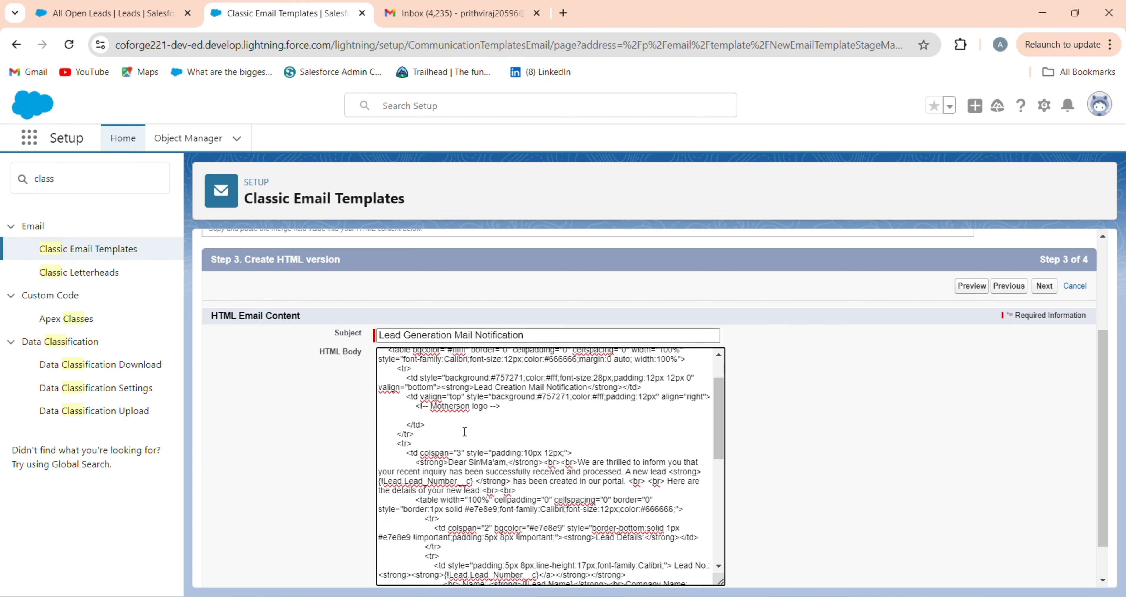
pyautogui.scroll(-8, 587, 485)
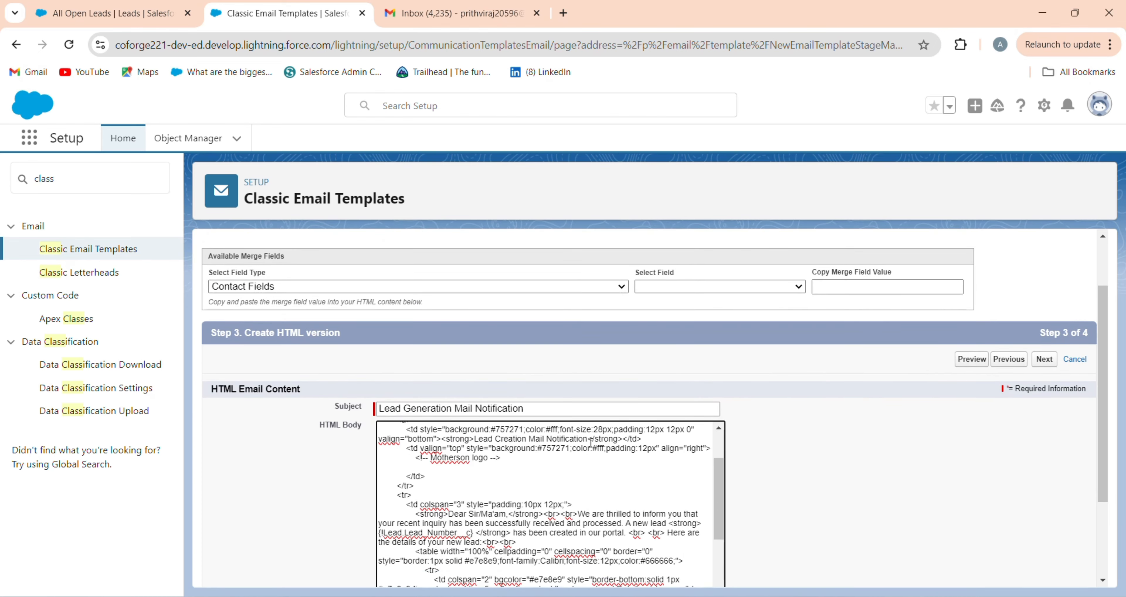
pyautogui.scroll(-2, 828, 470)
pyautogui.scroll(-6, 584, 443)
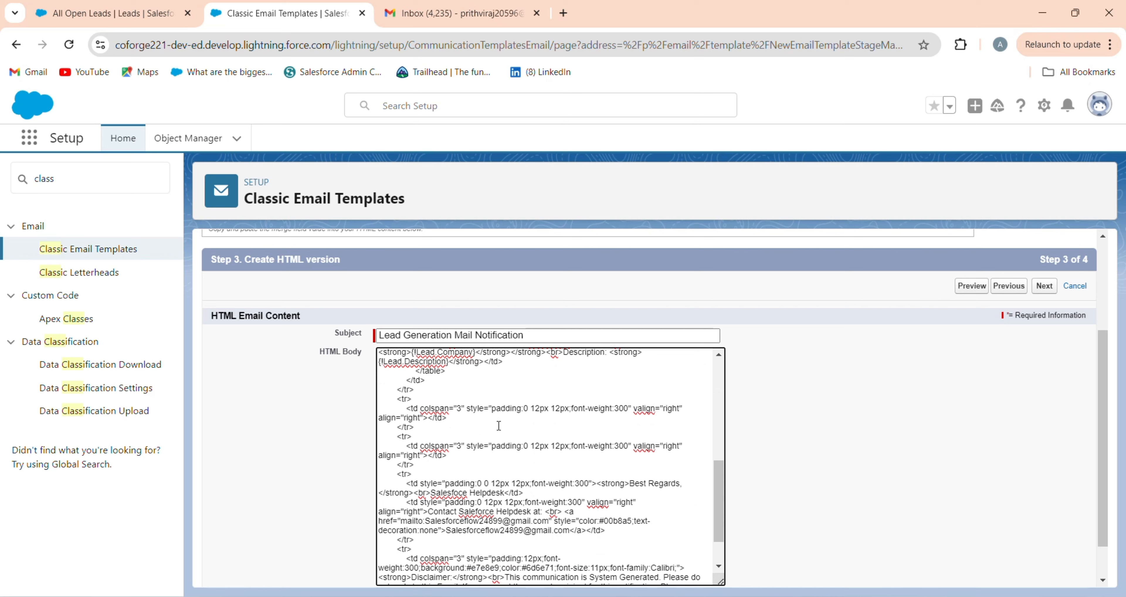
pyautogui.scroll(-2, 499, 426)
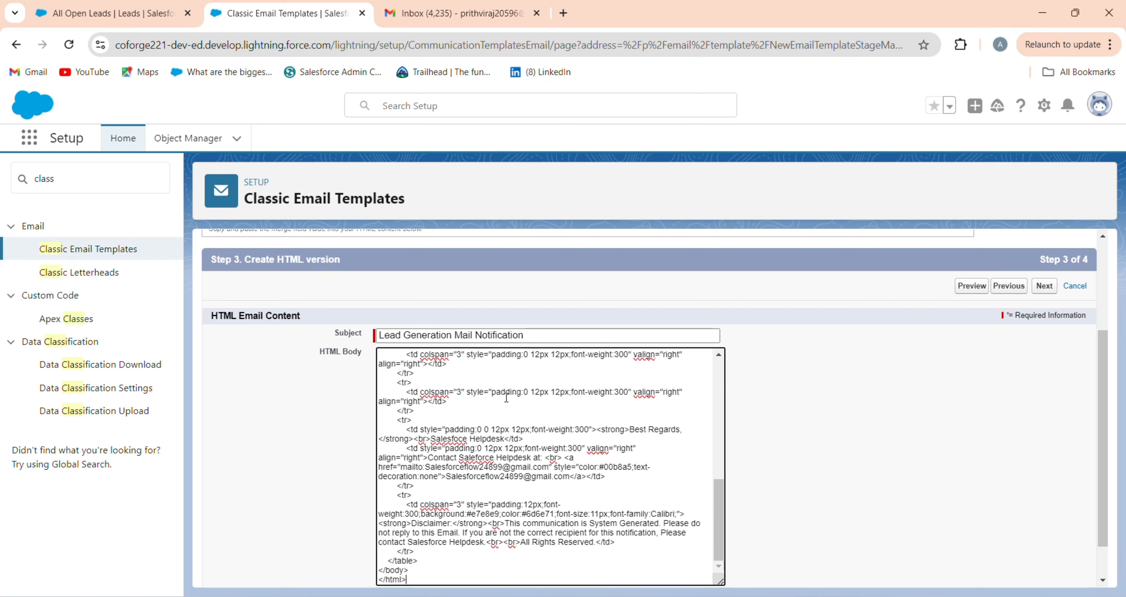
pyautogui.click(1048, 291)
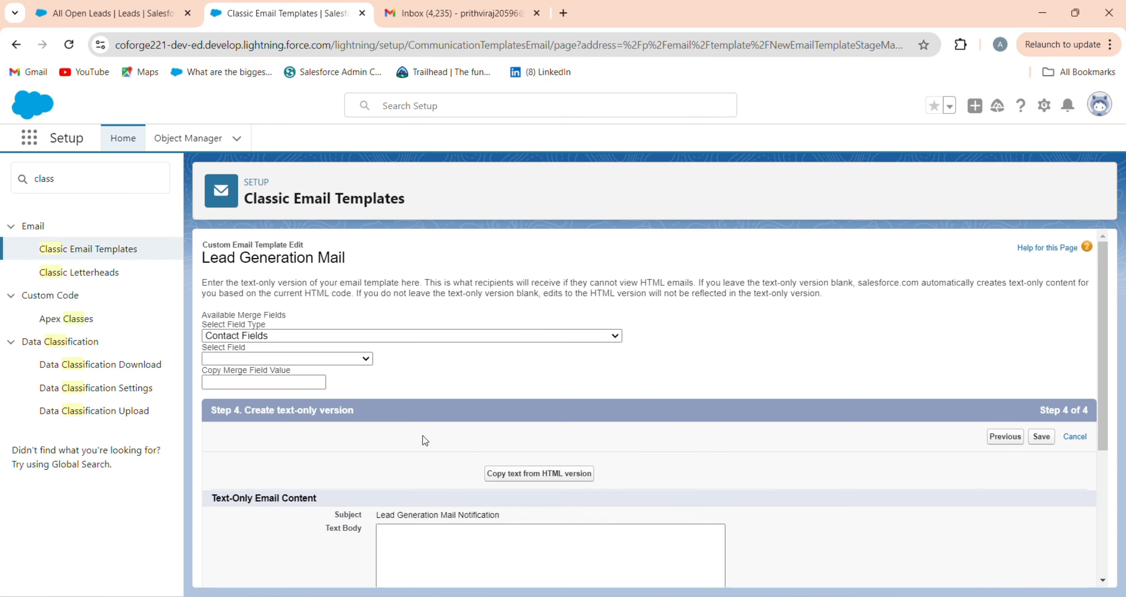
# Step: Copy the text-only version from the HTML and save the template
pyautogui.scroll(-3, 546, 332)
pyautogui.click(546, 325)
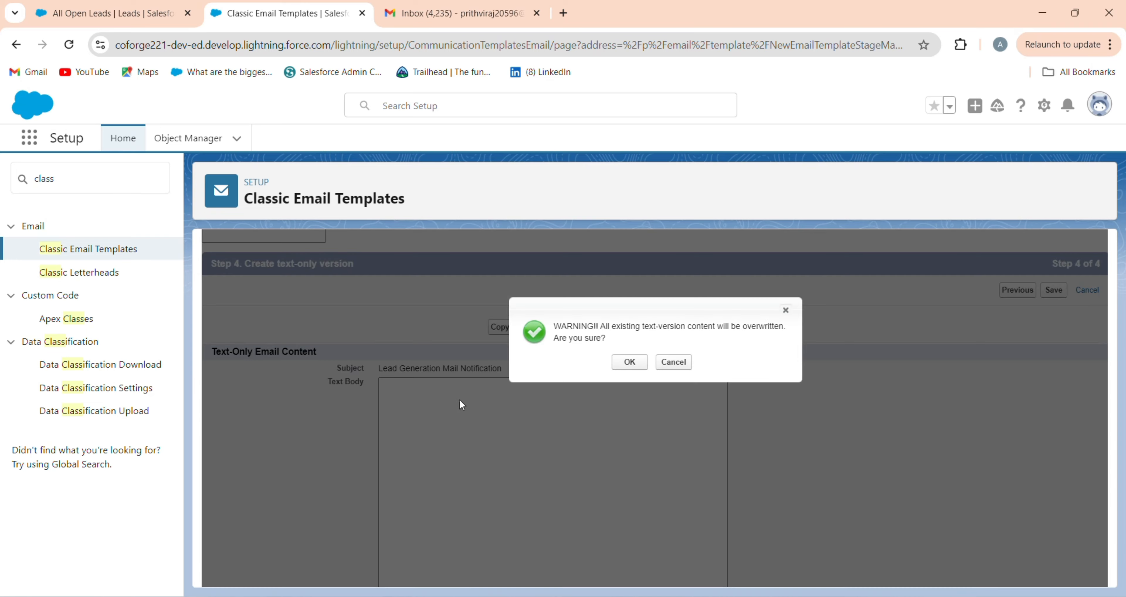
pyautogui.click(630, 362)
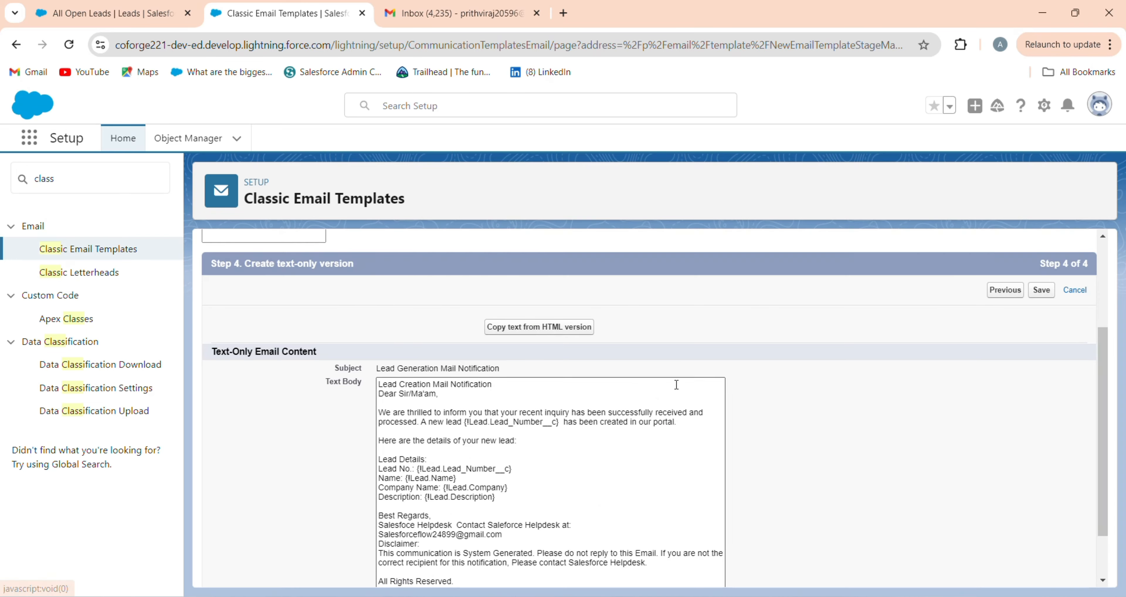
pyautogui.click(1048, 291)
# Step: Scroll through the saved template's HTML and plain-text previews
pyautogui.scroll(-3, 331, 430)
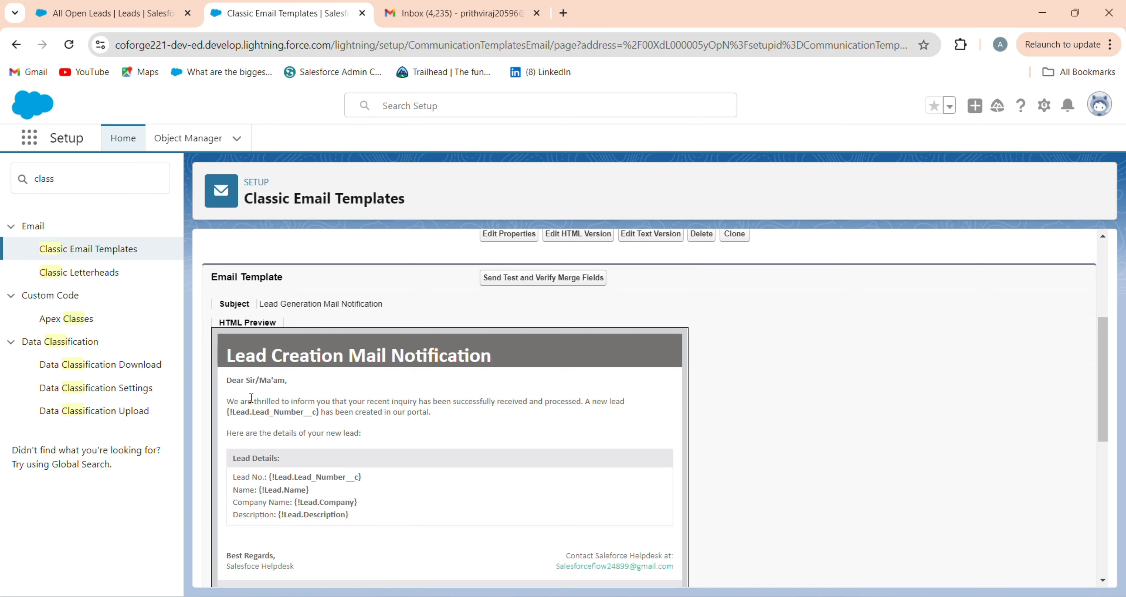
pyautogui.scroll(-1, 298, 372)
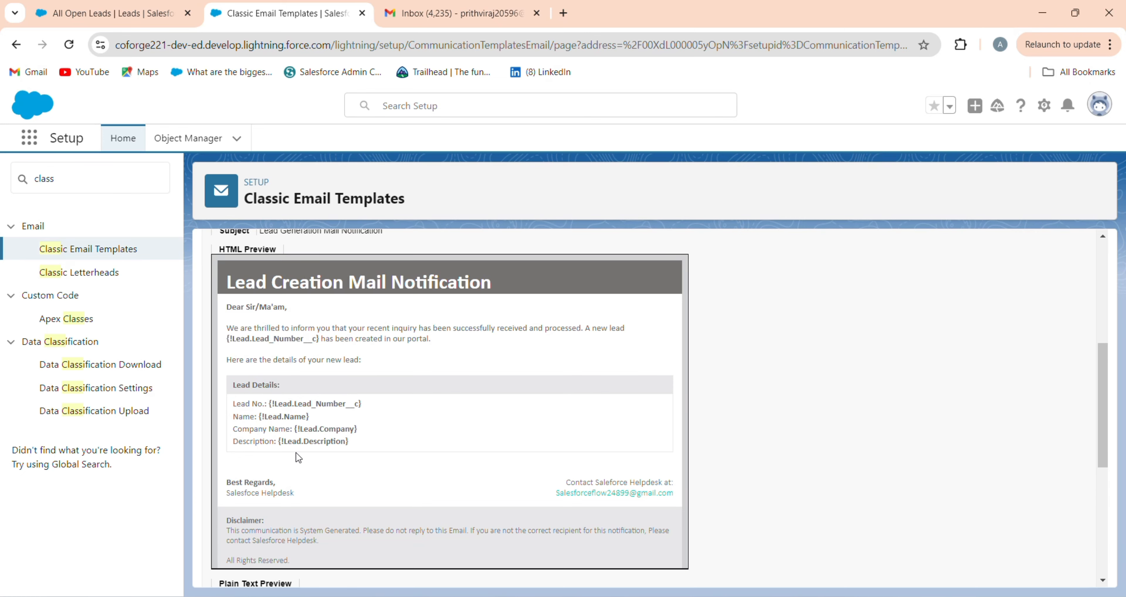
pyautogui.scroll(-4, 297, 453)
pyautogui.scroll(3, 299, 431)
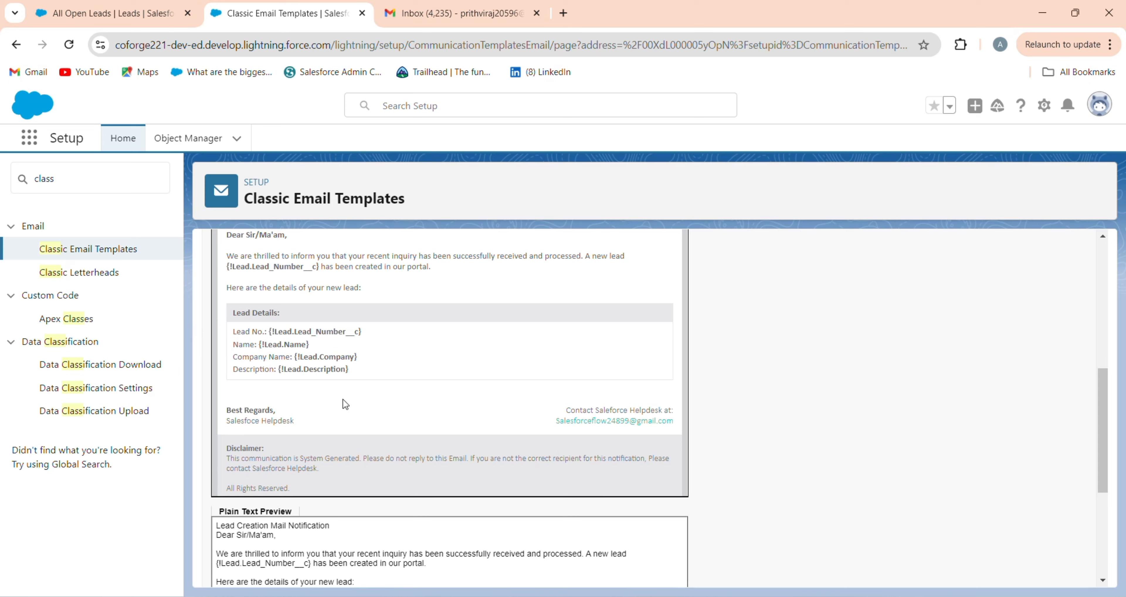
pyautogui.scroll(2, 342, 401)
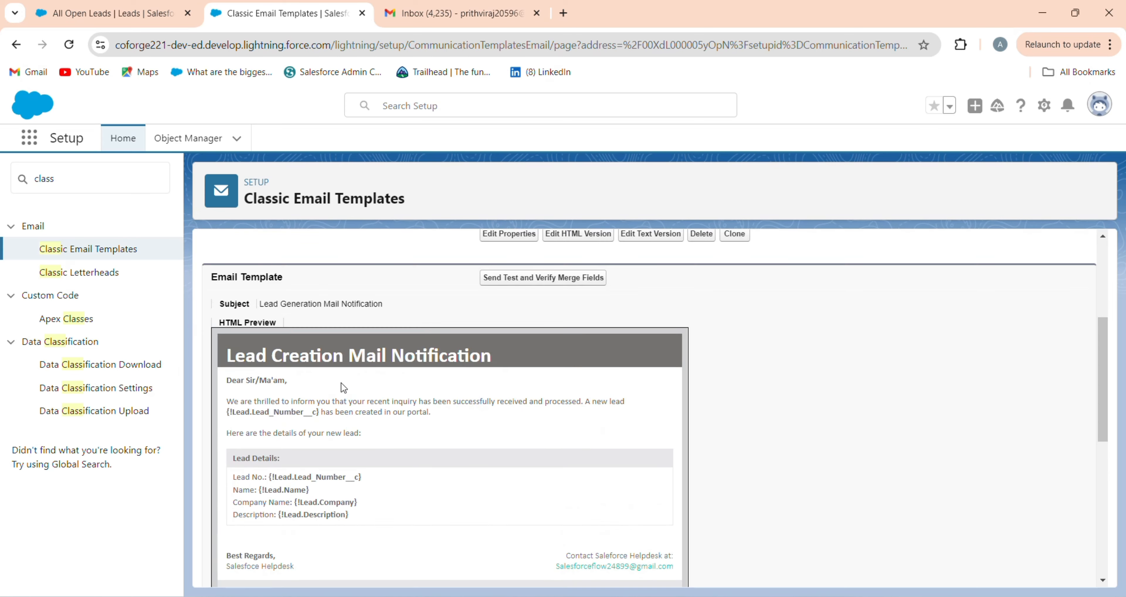
# Step: Preview the template against a recently viewed Lead to verify its merge fields
pyautogui.click(494, 284)
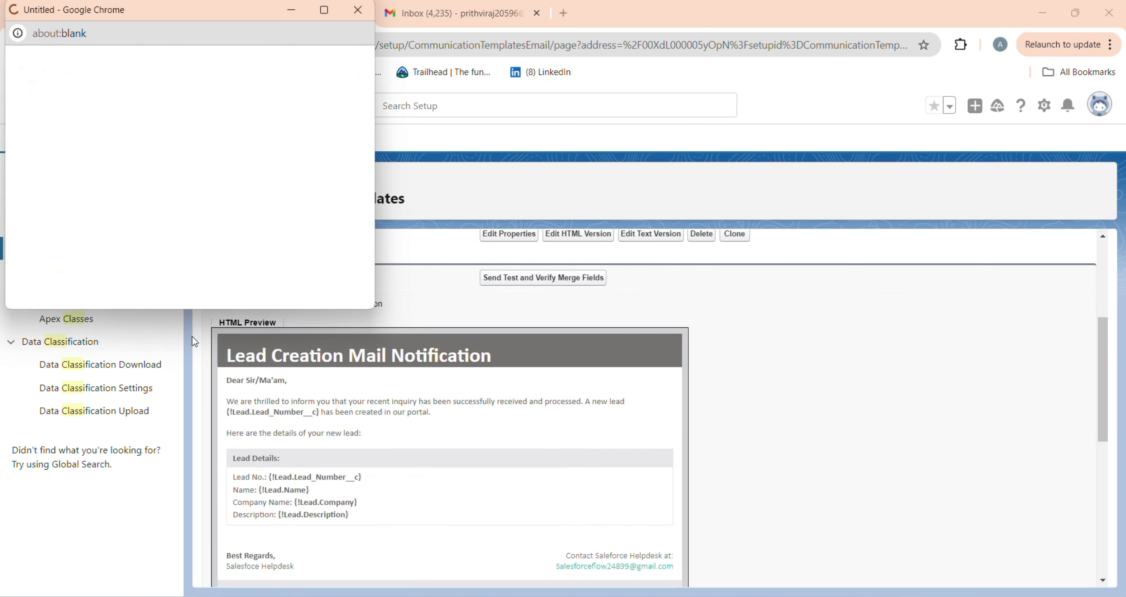
pyautogui.click(50, 126)
pyautogui.click(50, 153)
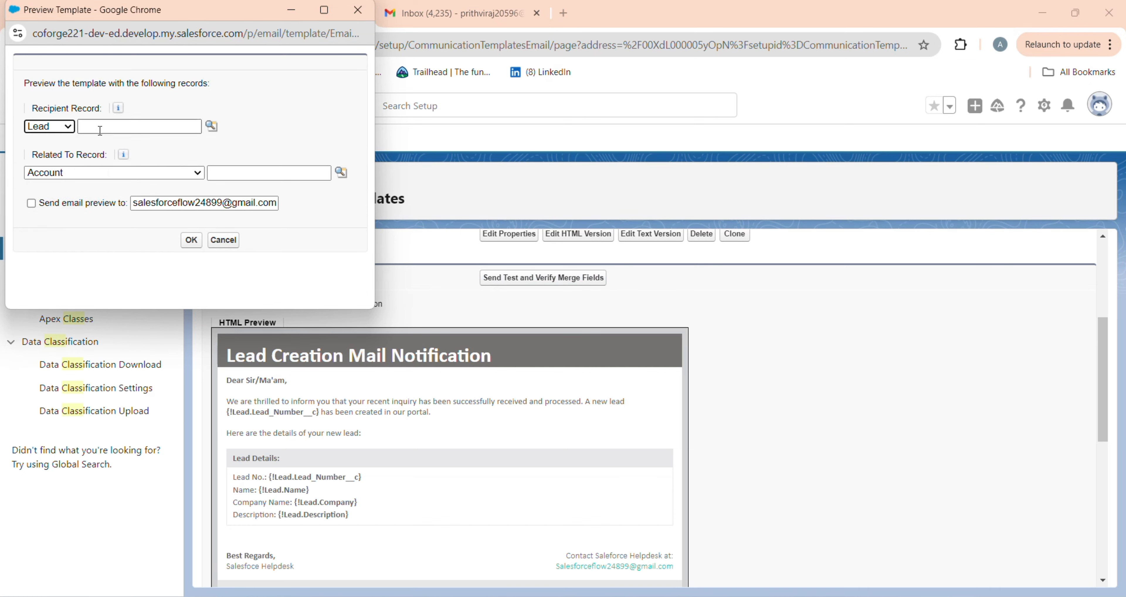
pyautogui.click(212, 126)
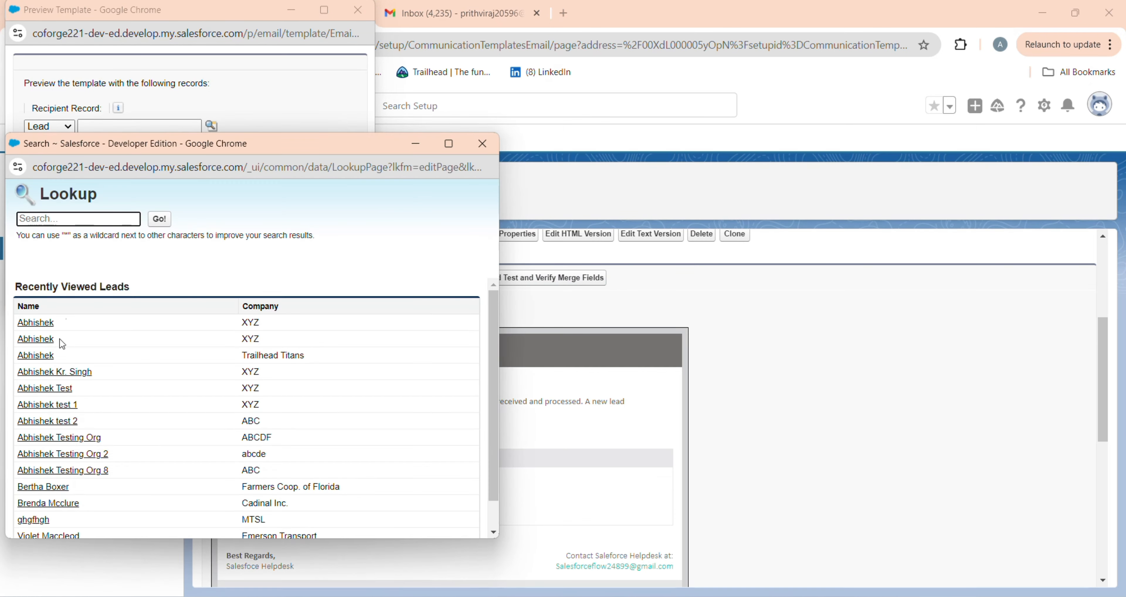
pyautogui.click(59, 357)
pyautogui.click(191, 245)
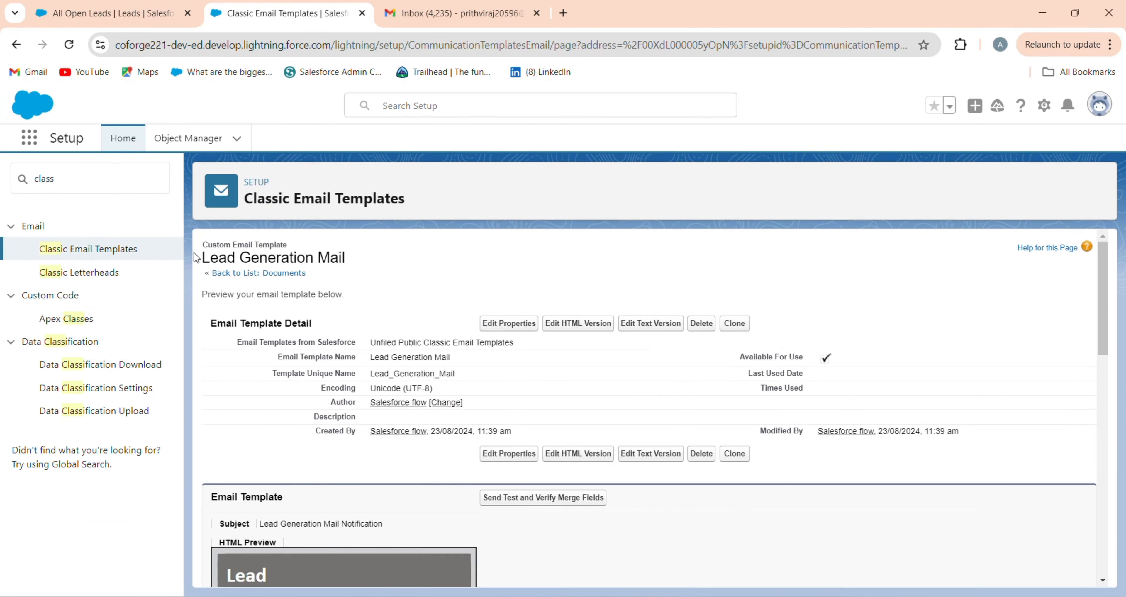
# Step: Review the filled preview (Lead No. 00000001), then expand the page address to show the template ID
pyautogui.scroll(-10, 315, 420)
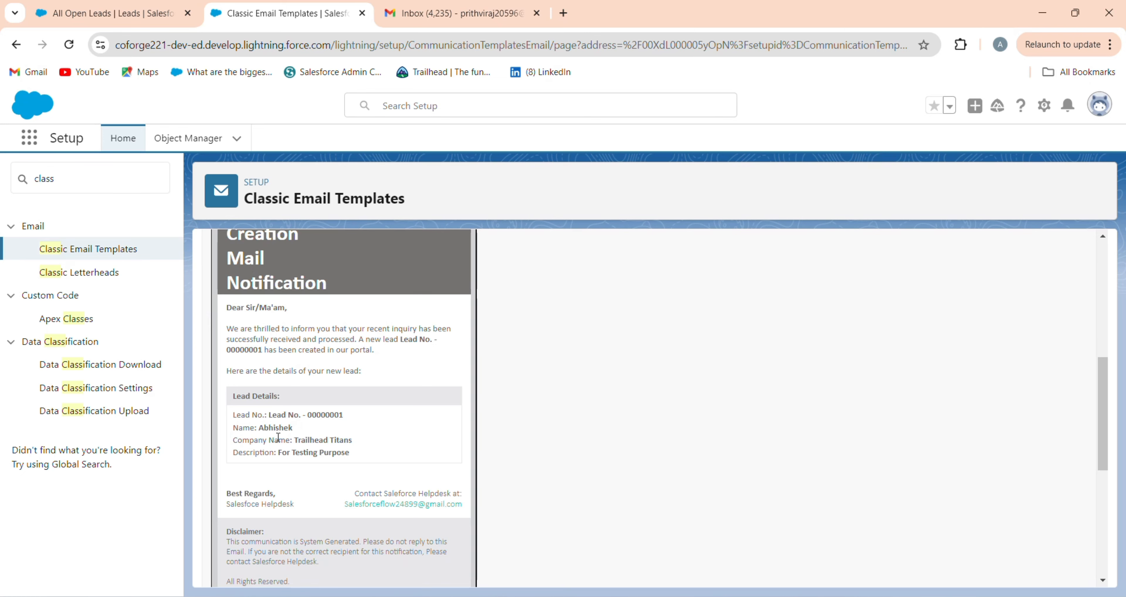
pyautogui.scroll(-1, 318, 466)
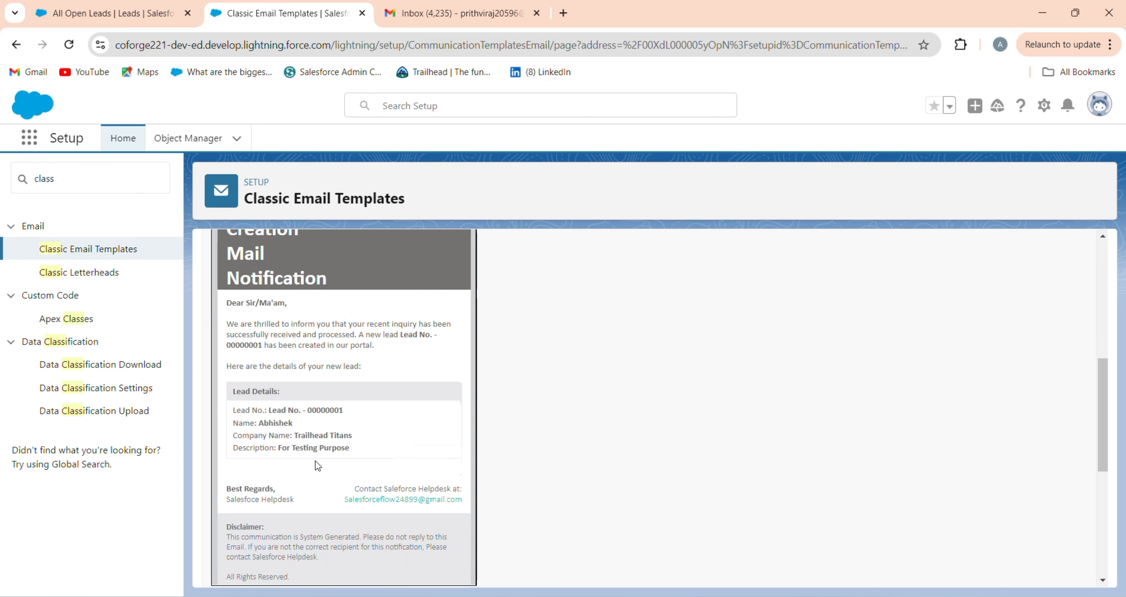
pyautogui.scroll(-5, 318, 466)
pyautogui.scroll(15, 345, 354)
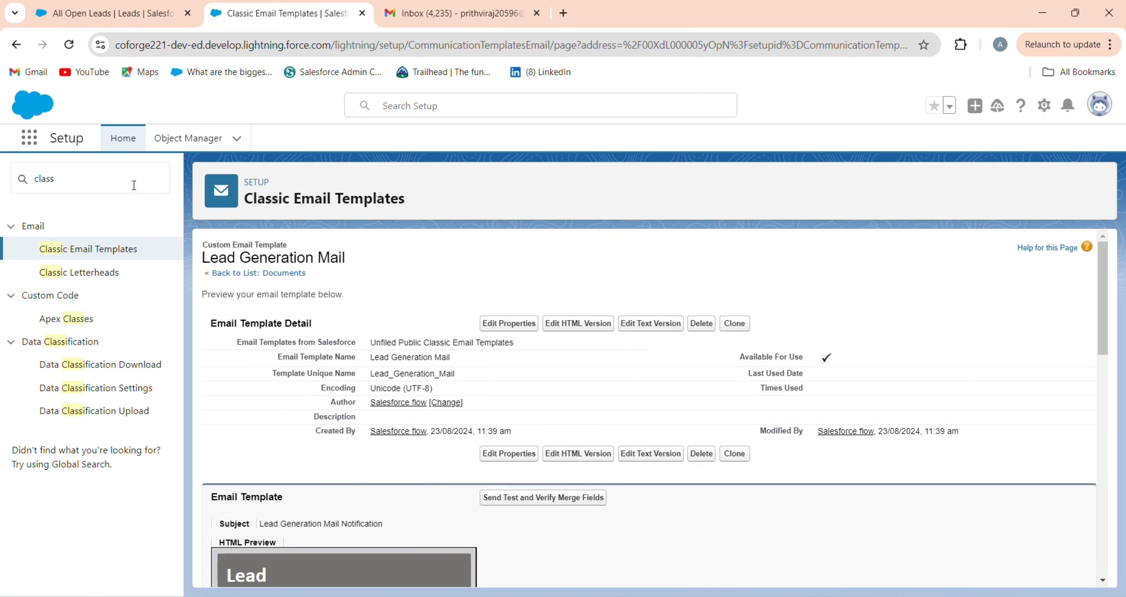
pyautogui.doubleClick(691, 48)
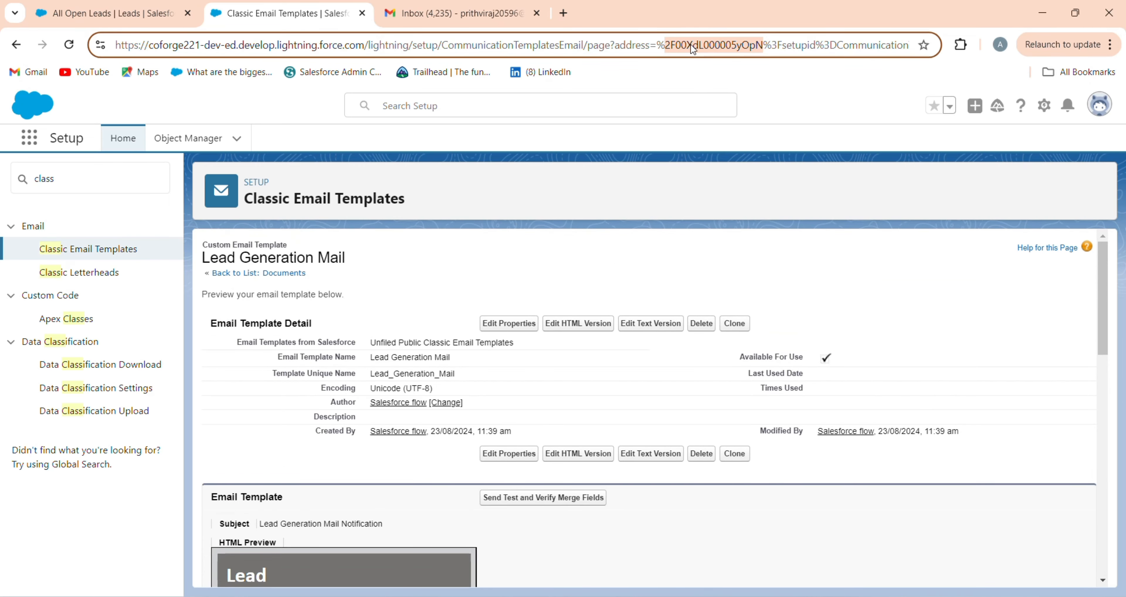
# Step: Select the template ID 00XdL000005yOpN within the page address
pyautogui.click(688, 45)
pyautogui.moveTo(677, 45); pyautogui.dragTo(765, 45)
# Step: Find Flows through a Quick Find search for 'flow' and start a new flow
pyautogui.click(17, 183)
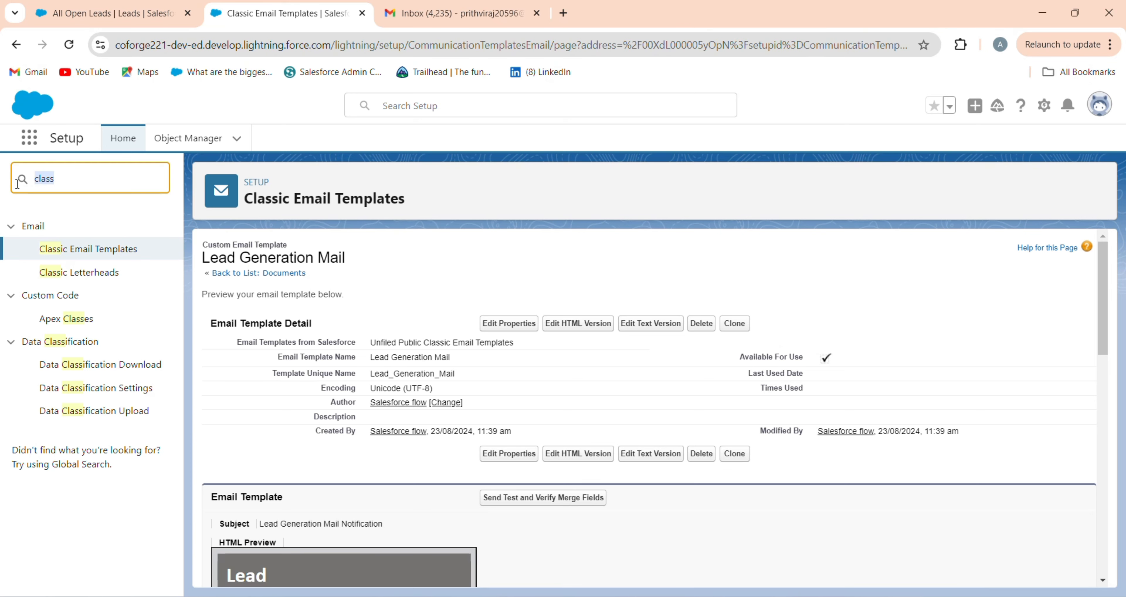
pyautogui.write('f')
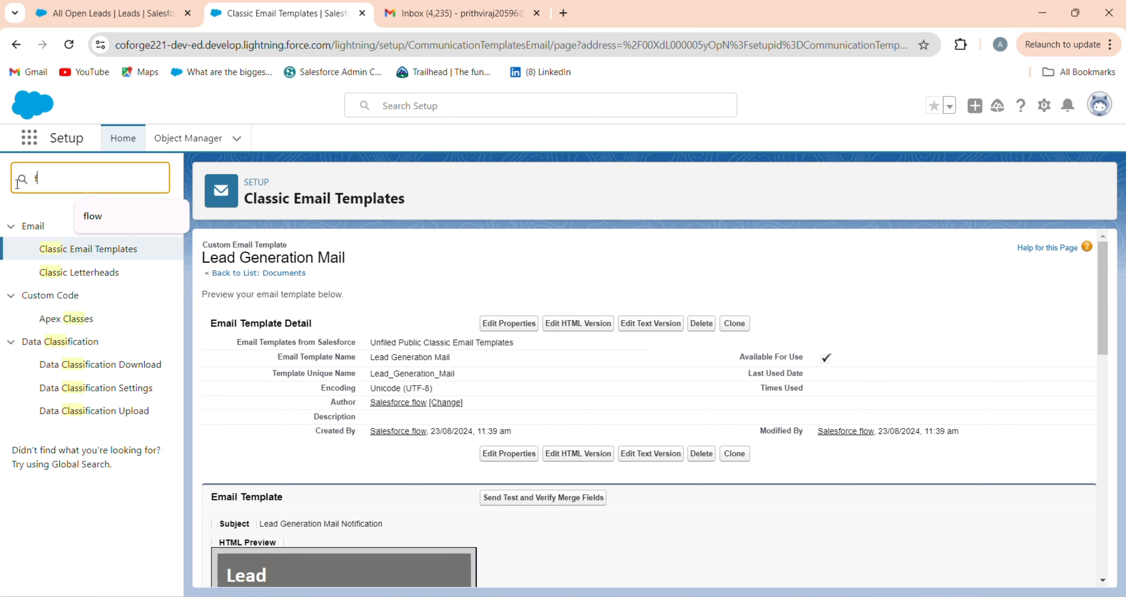
pyautogui.write('lo')
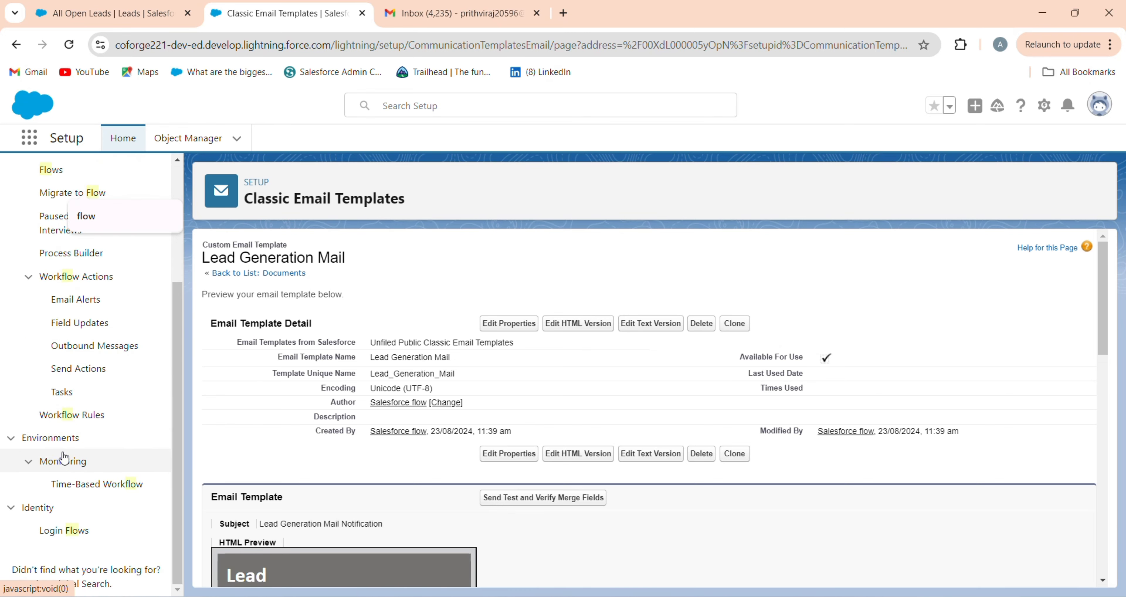
pyautogui.write('w')
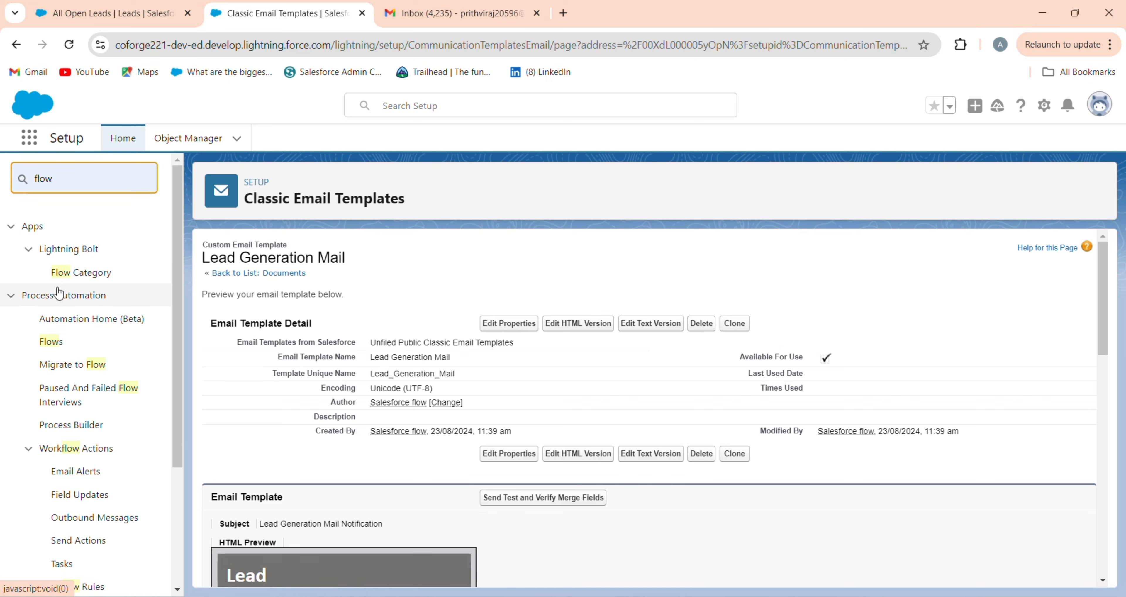
pyautogui.click(53, 342)
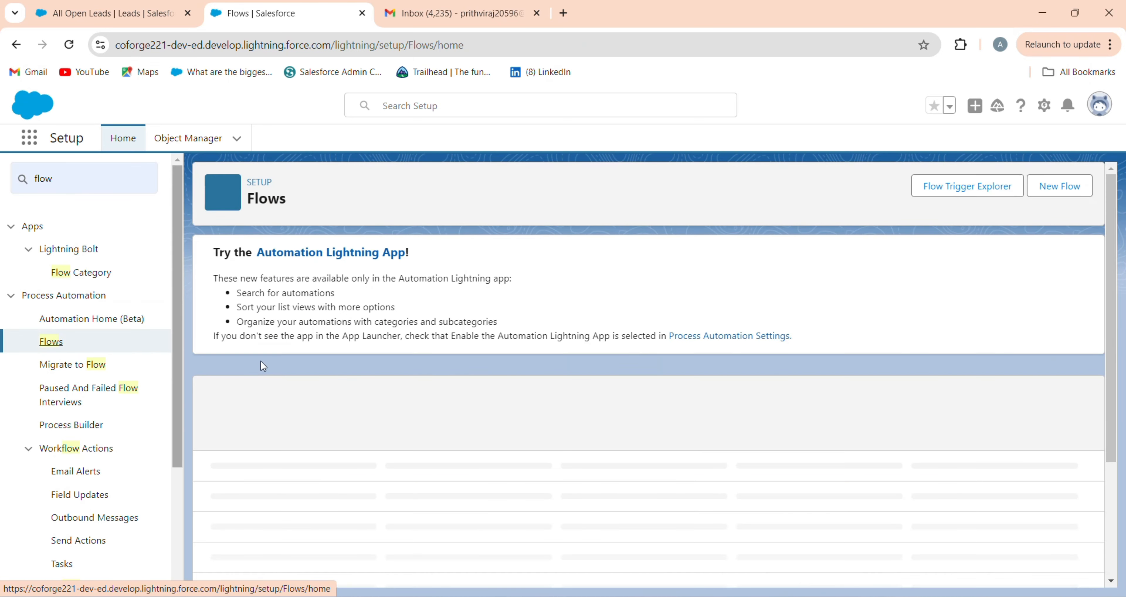
pyautogui.click(1059, 186)
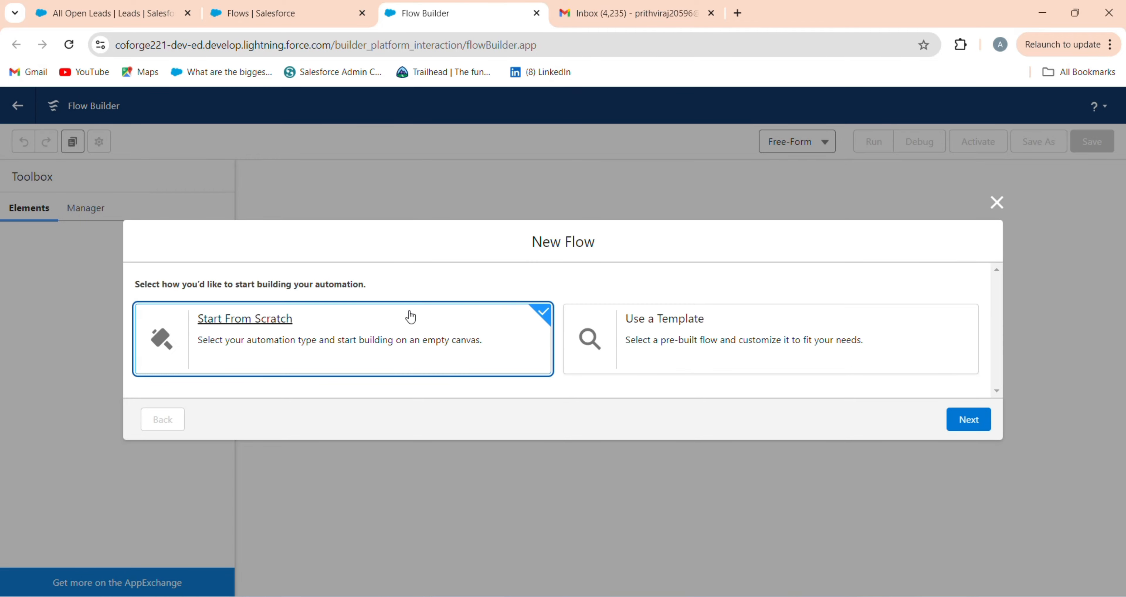
# Step: Create a record-triggered flow starting from scratch
pyautogui.click(971, 420)
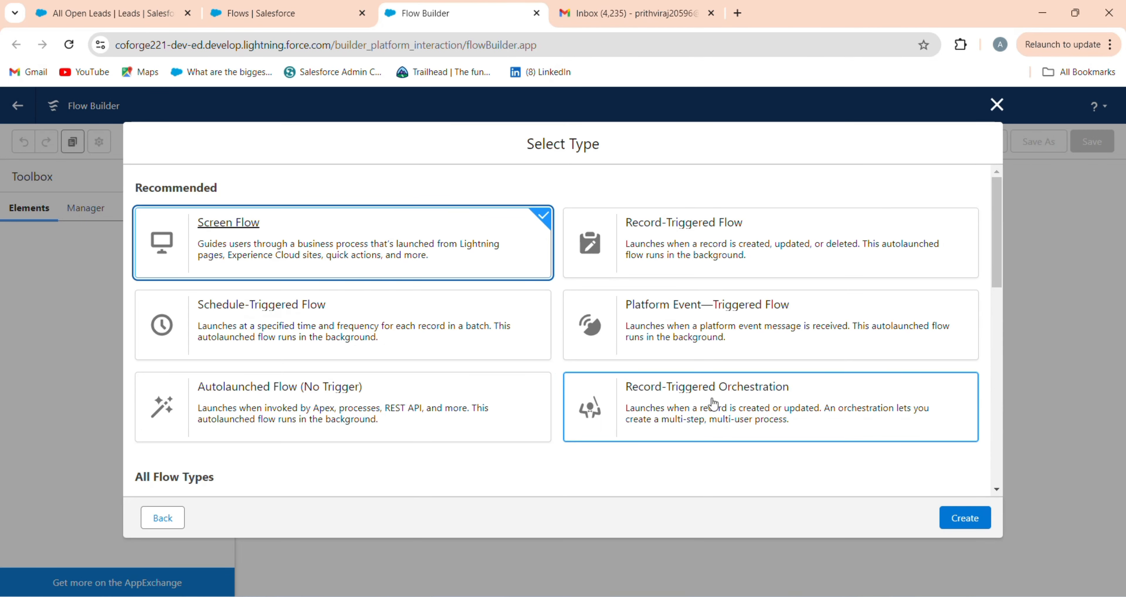
pyautogui.click(799, 264)
pyautogui.click(954, 519)
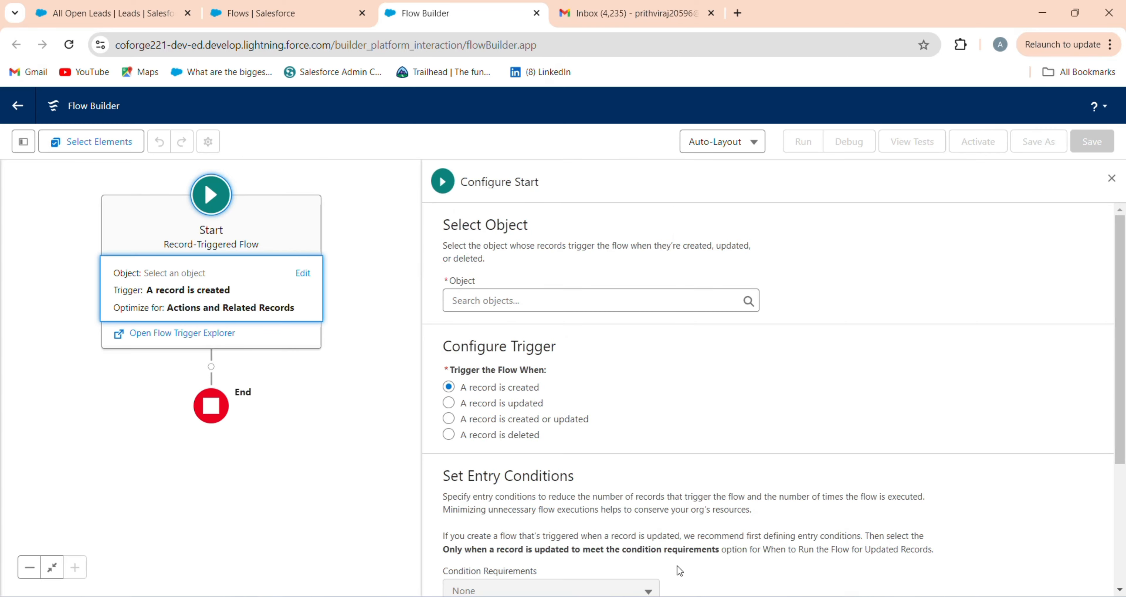
# Step: Set the triggering object to Lead, firing when a record is created or updated
pyautogui.click(635, 297)
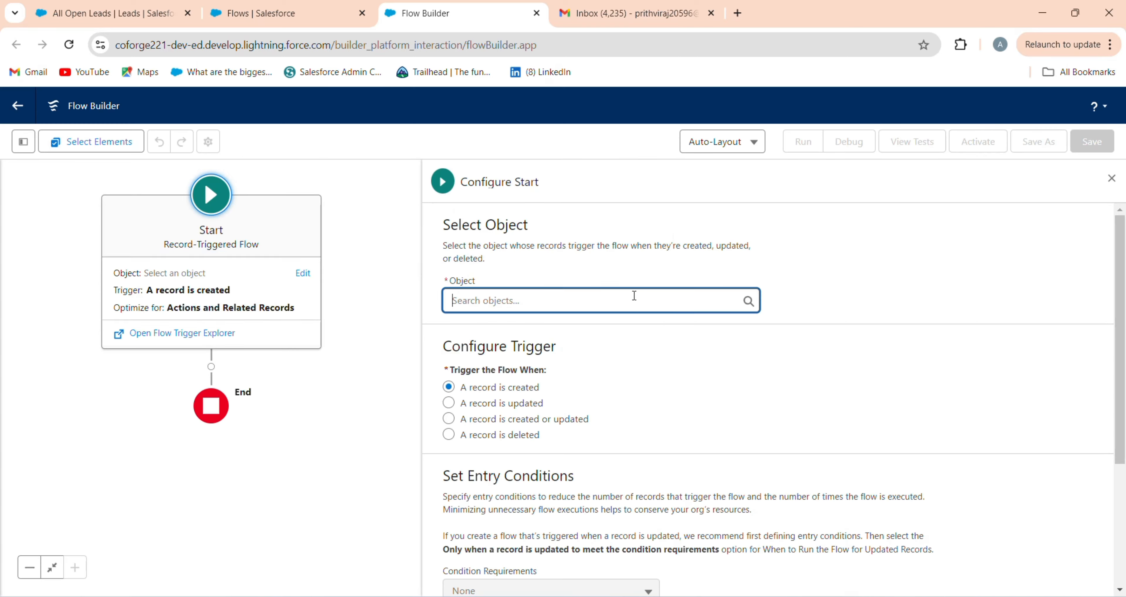
pyautogui.write('lead')
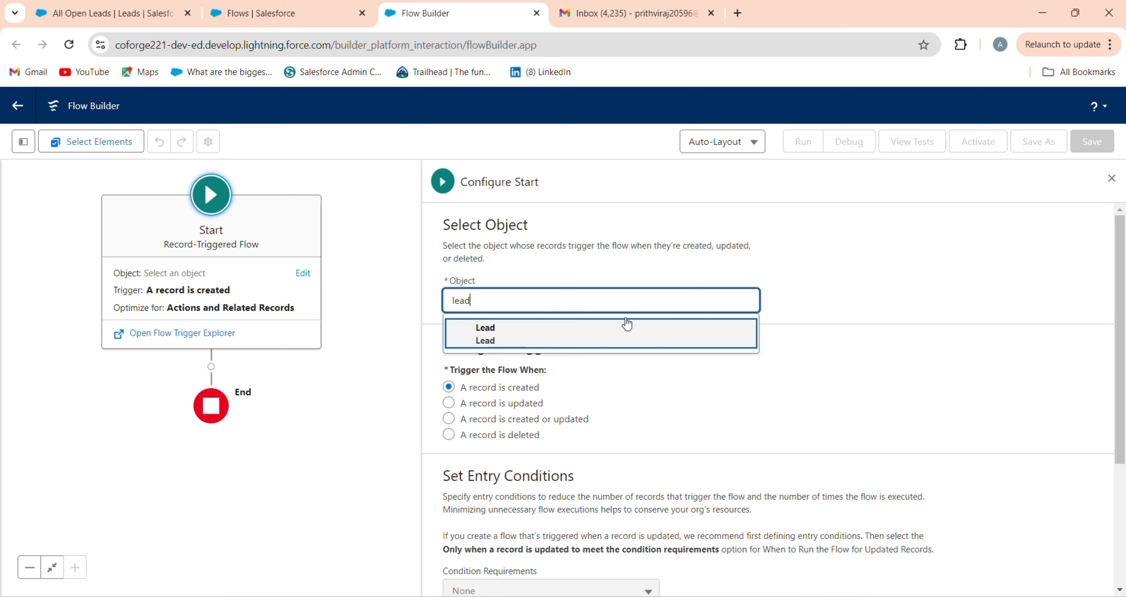
pyautogui.click(628, 323)
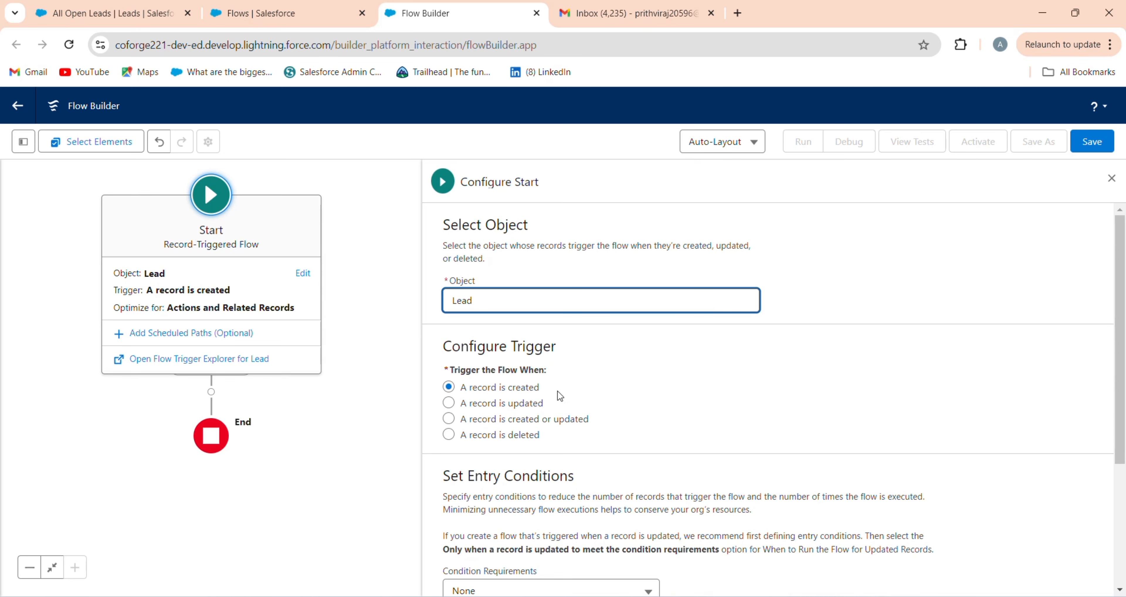
pyautogui.click(489, 421)
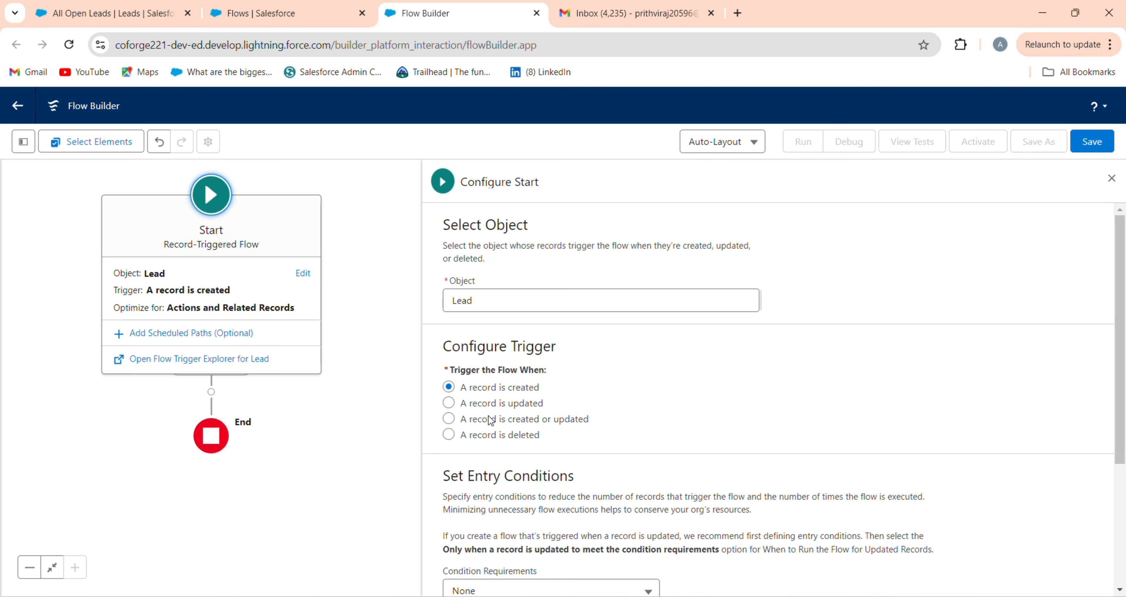
pyautogui.scroll(-2, 577, 411)
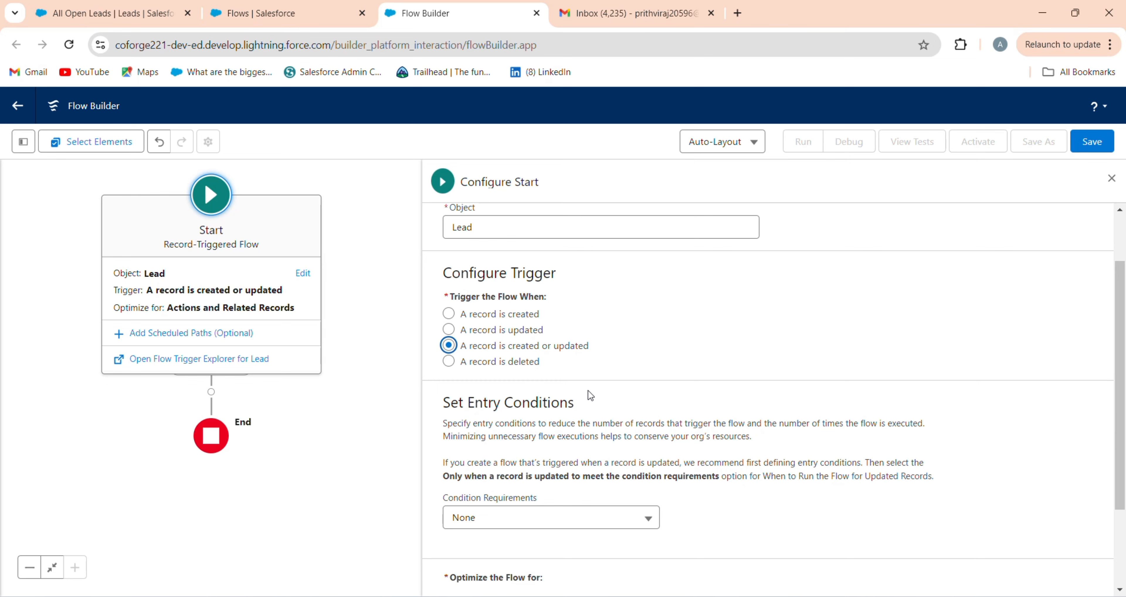
pyautogui.scroll(-3, 588, 391)
# Step: Add the AND entry condition Send_Email__c Equals {!$GlobalConstant.True}
pyautogui.click(593, 400)
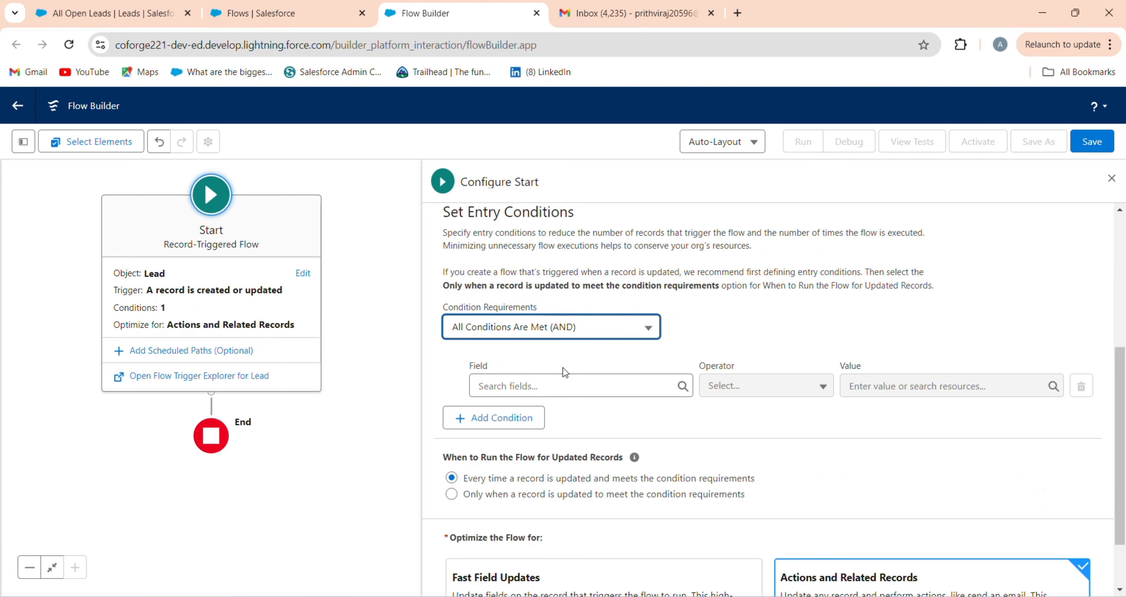
pyautogui.click(561, 382)
pyautogui.write('sen')
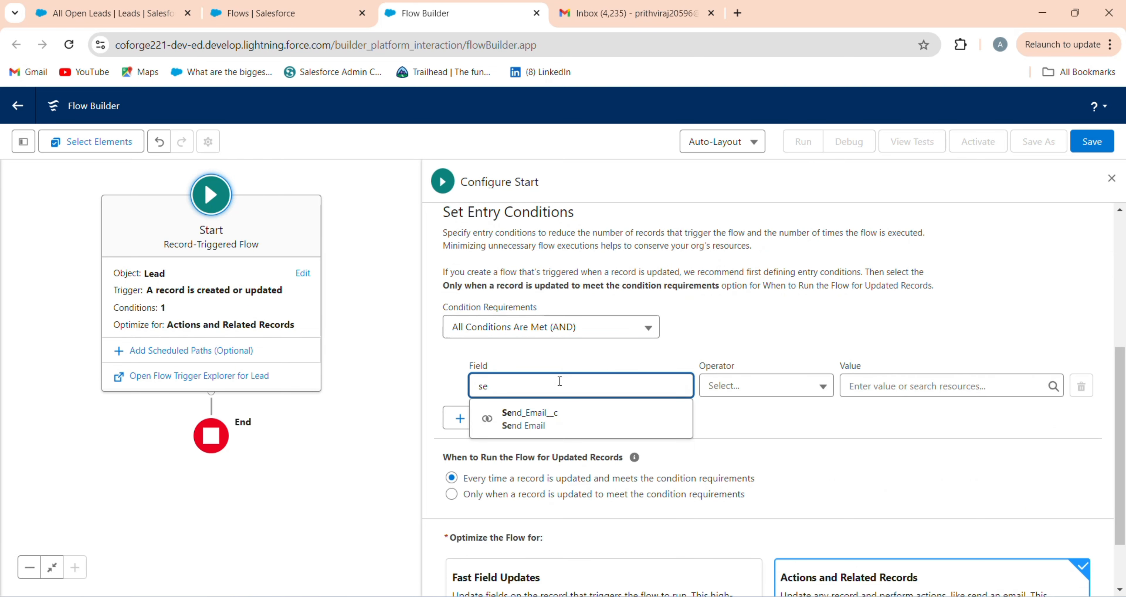
pyautogui.click(575, 418)
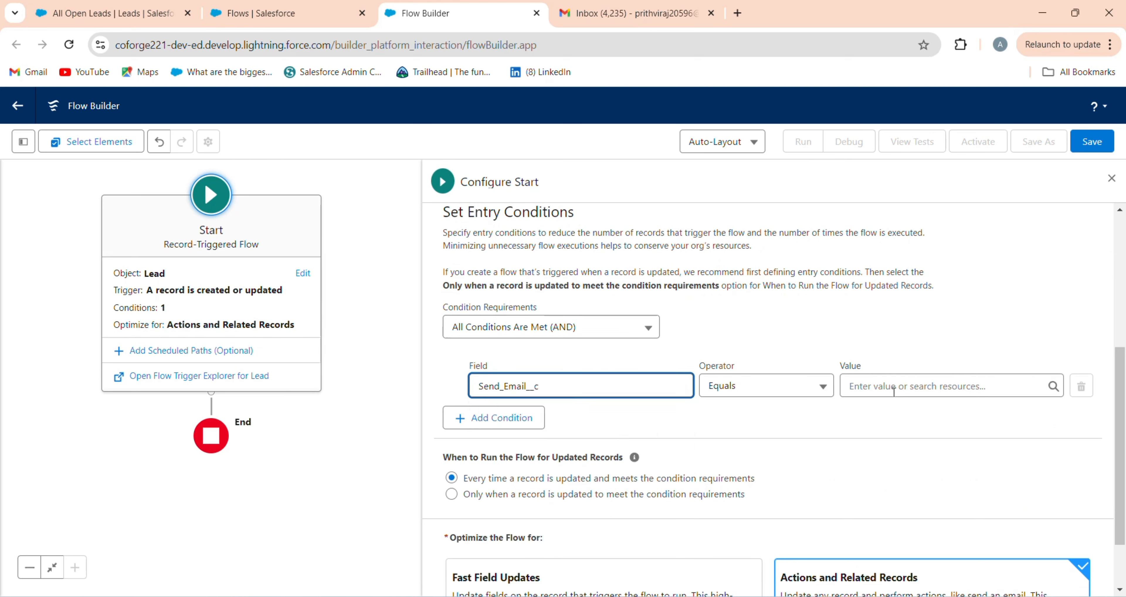
pyautogui.click(909, 386)
pyautogui.click(912, 355)
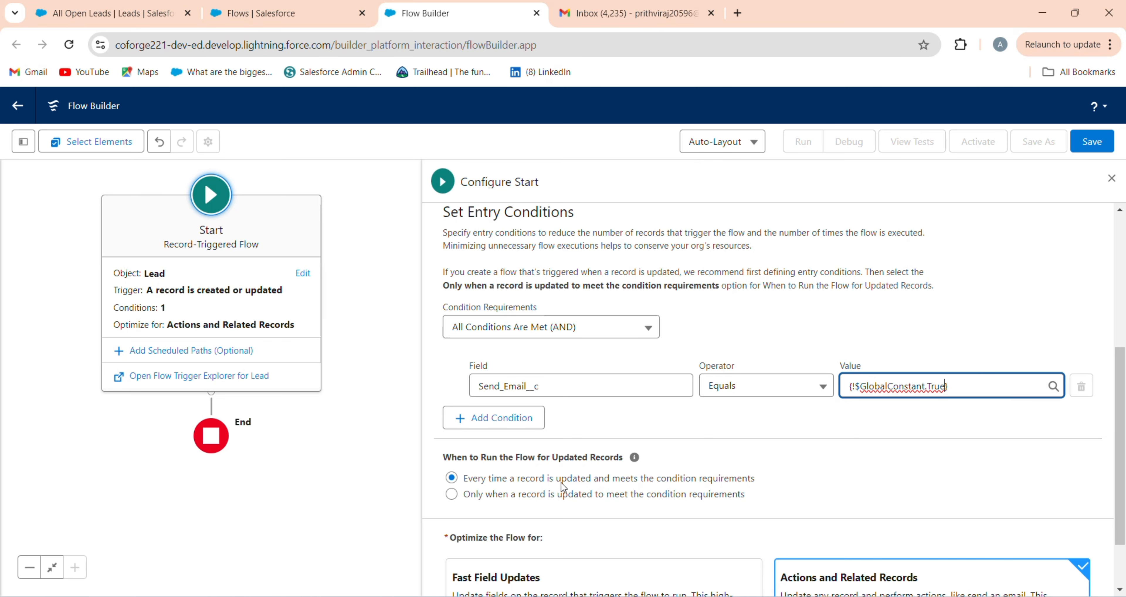
pyautogui.scroll(-2, 936, 376)
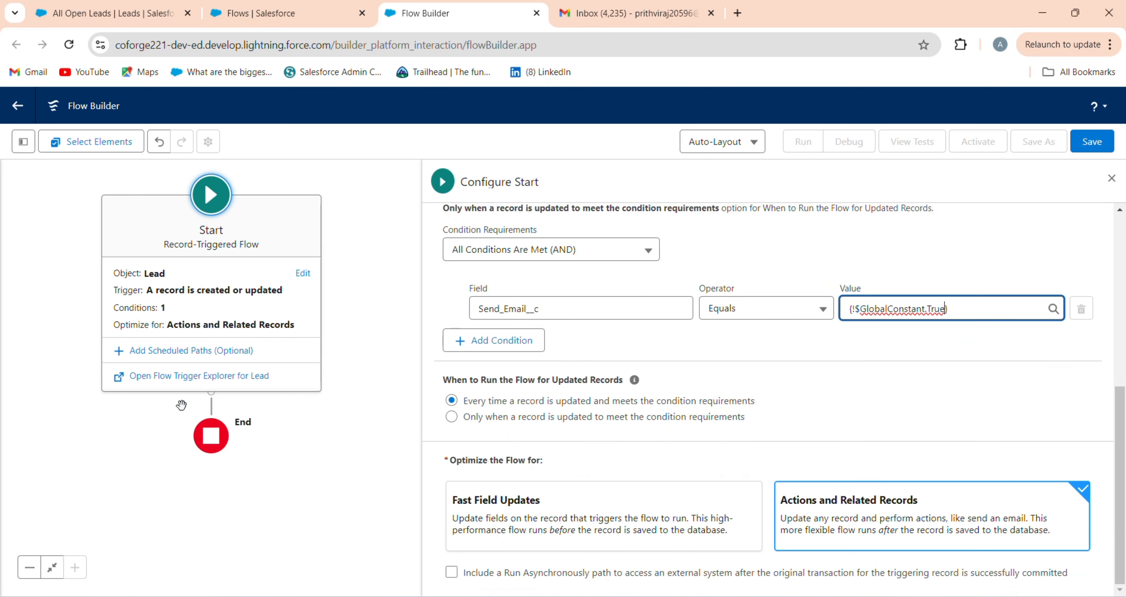
# Step: Add a Send Email action after the flow's start and accept its label
pyautogui.click(210, 395)
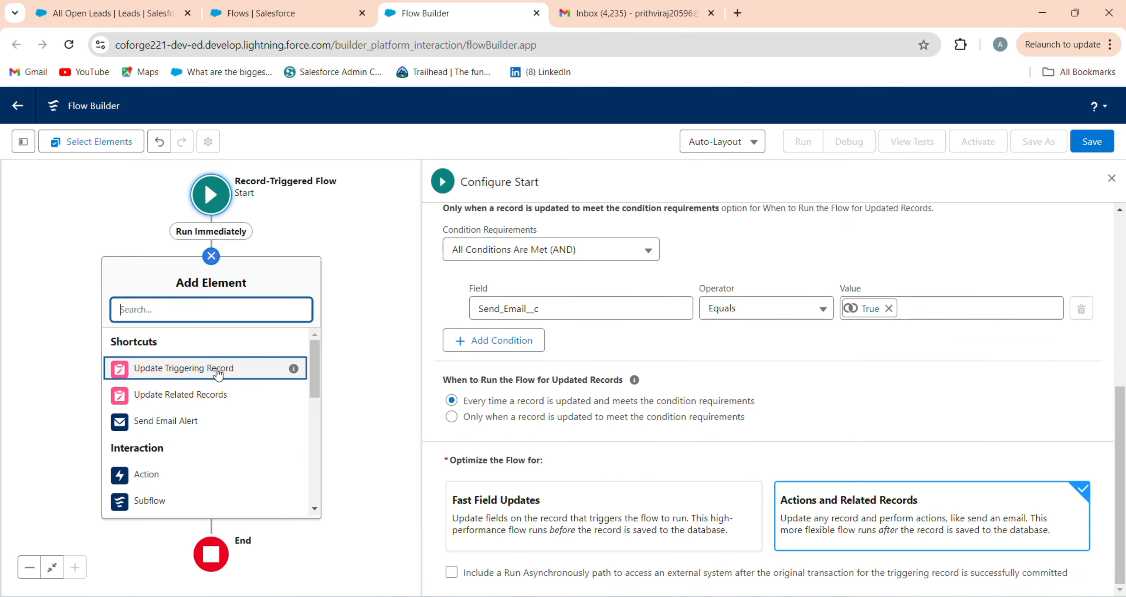
pyautogui.write('send')
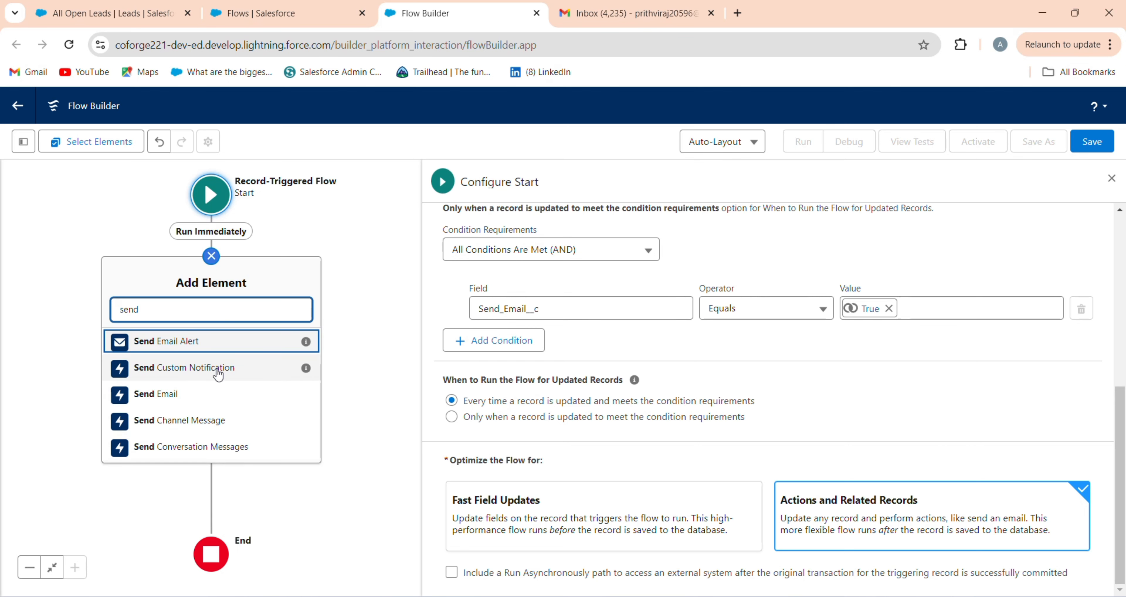
pyautogui.click(203, 399)
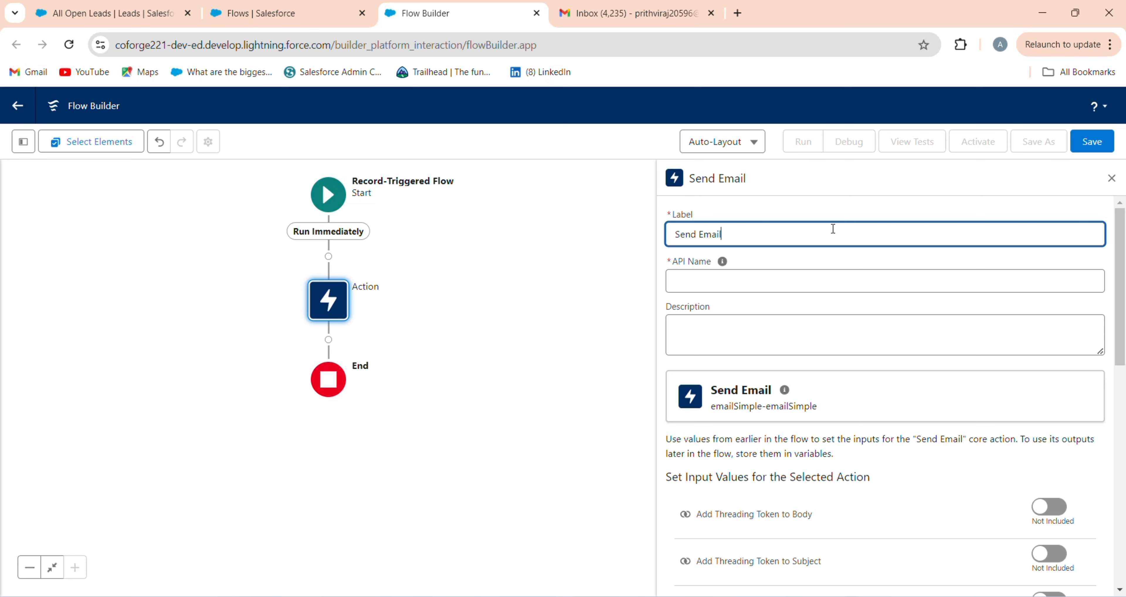
pyautogui.click(822, 276)
# Step: Include Email Template ID and paste in 00XdL000005yOpN
pyautogui.scroll(-7, 832, 467)
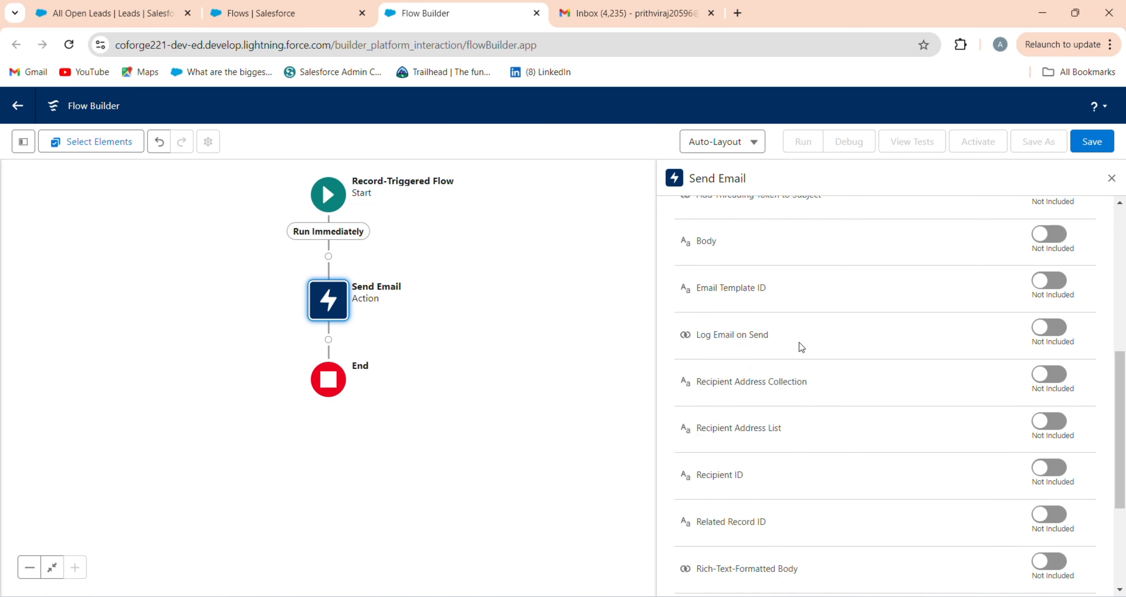
pyautogui.click(1050, 280)
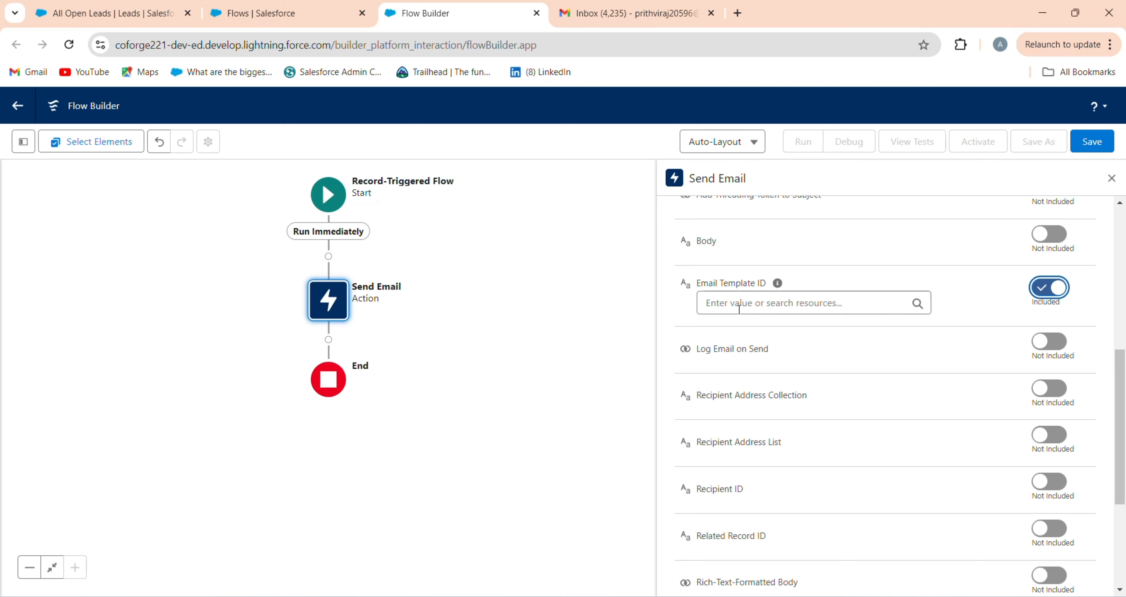
pyautogui.click(739, 309)
pyautogui.write('00XdL000005yOpN')
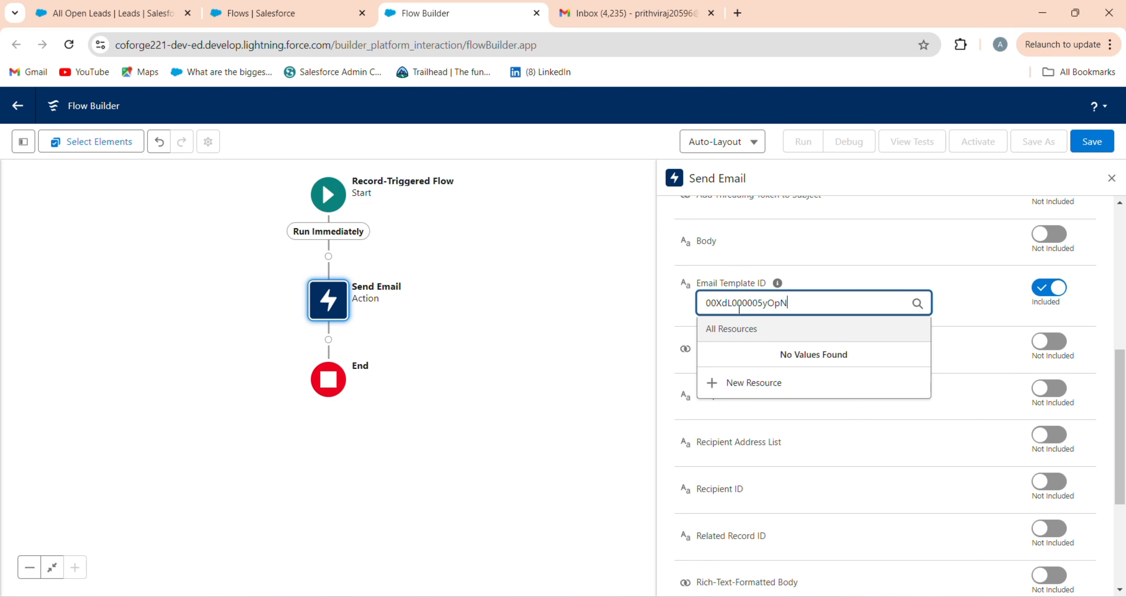
pyautogui.click(888, 278)
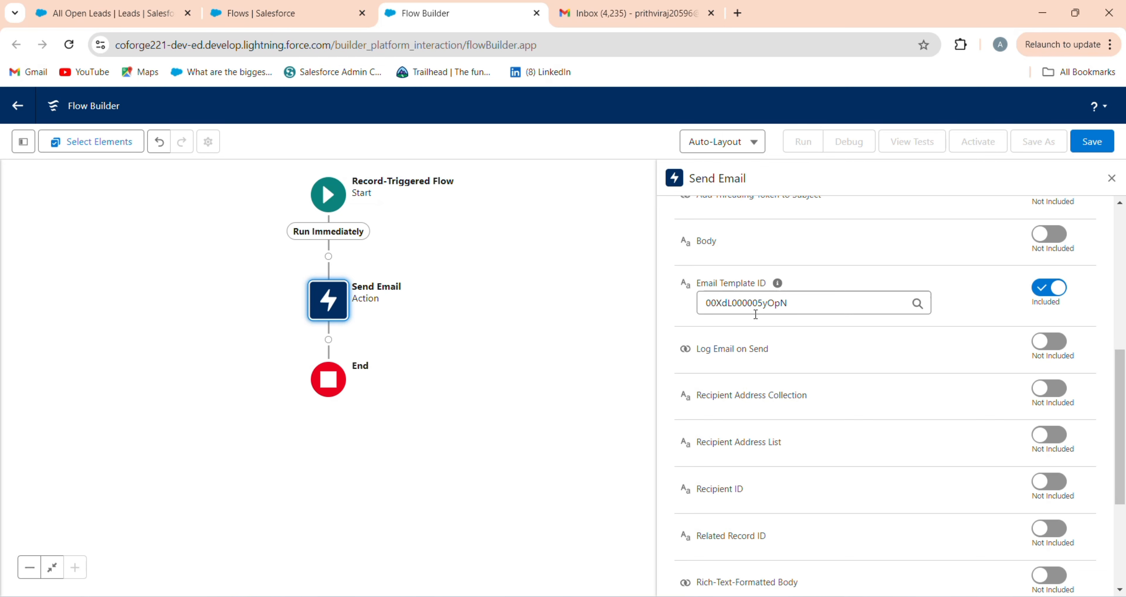
pyautogui.scroll(-2, 712, 435)
# Step: Include Recipient ID and set it to the triggering Lead's Lead ID
pyautogui.click(1050, 415)
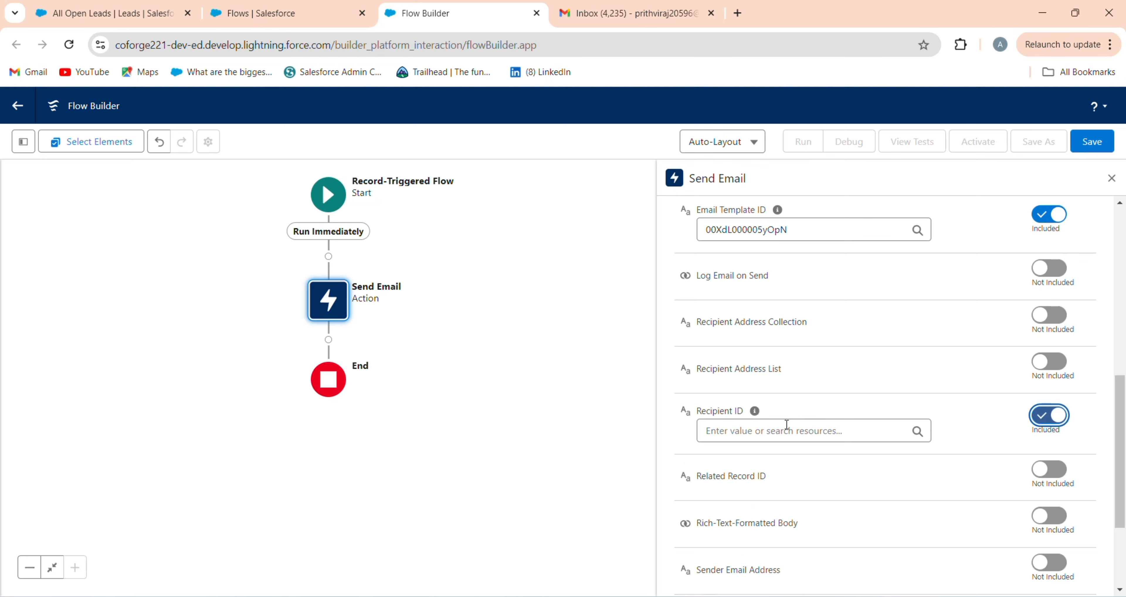
pyautogui.click(785, 429)
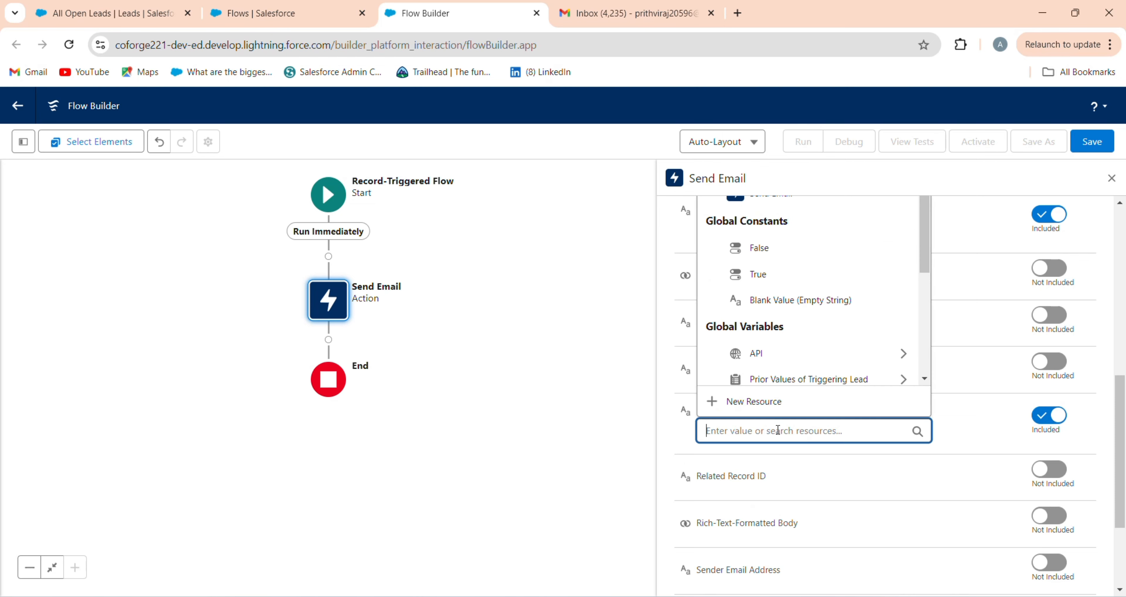
pyautogui.write('Tri')
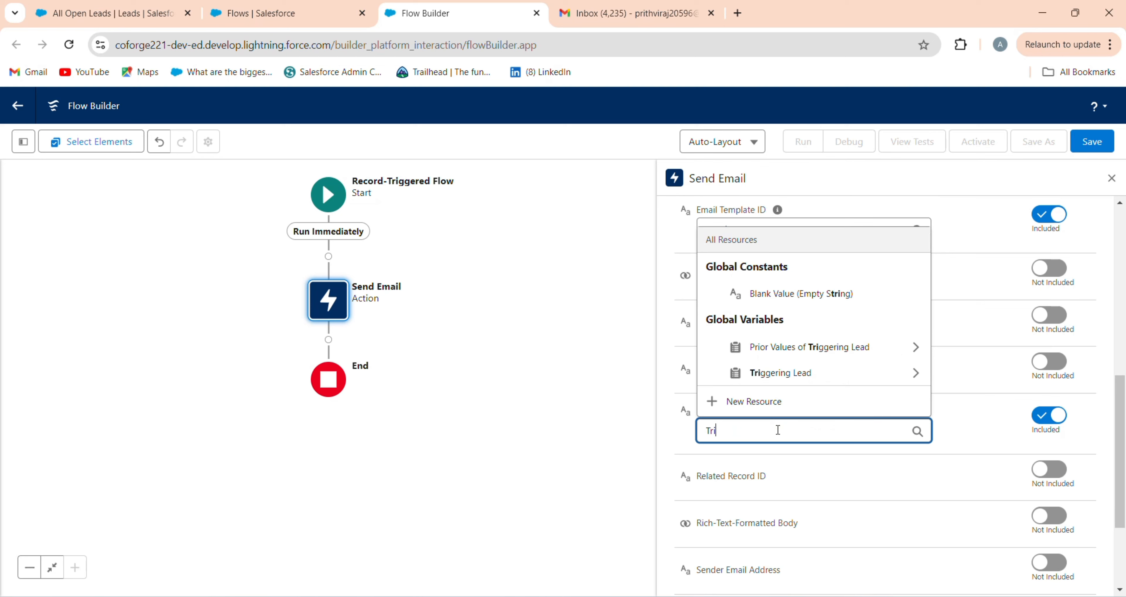
pyautogui.click(787, 373)
pyautogui.scroll(-10, 798, 376)
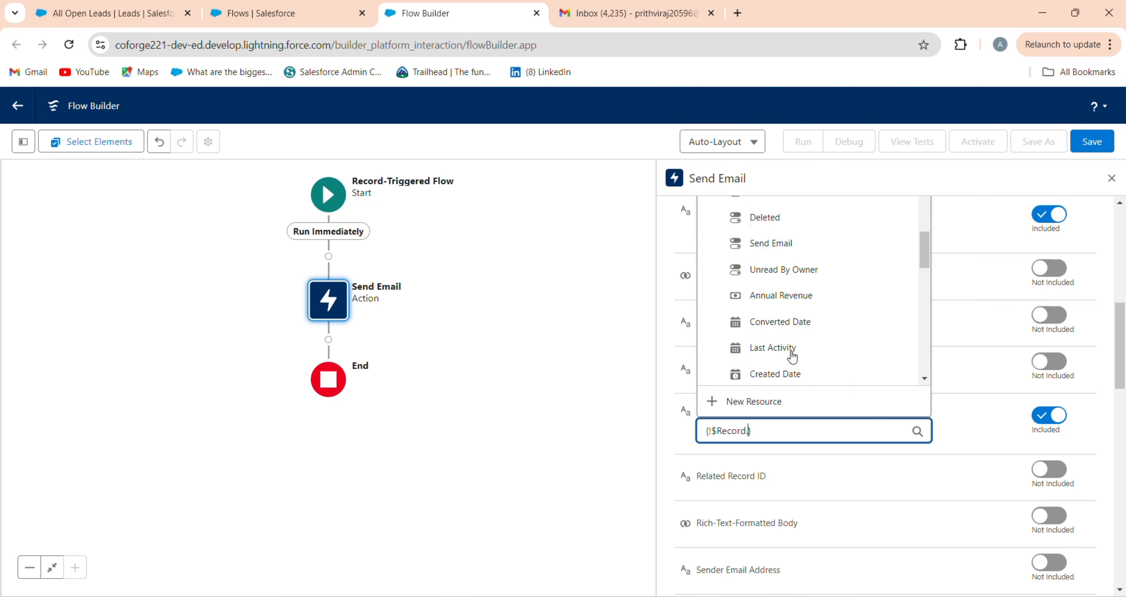
pyautogui.write('id')
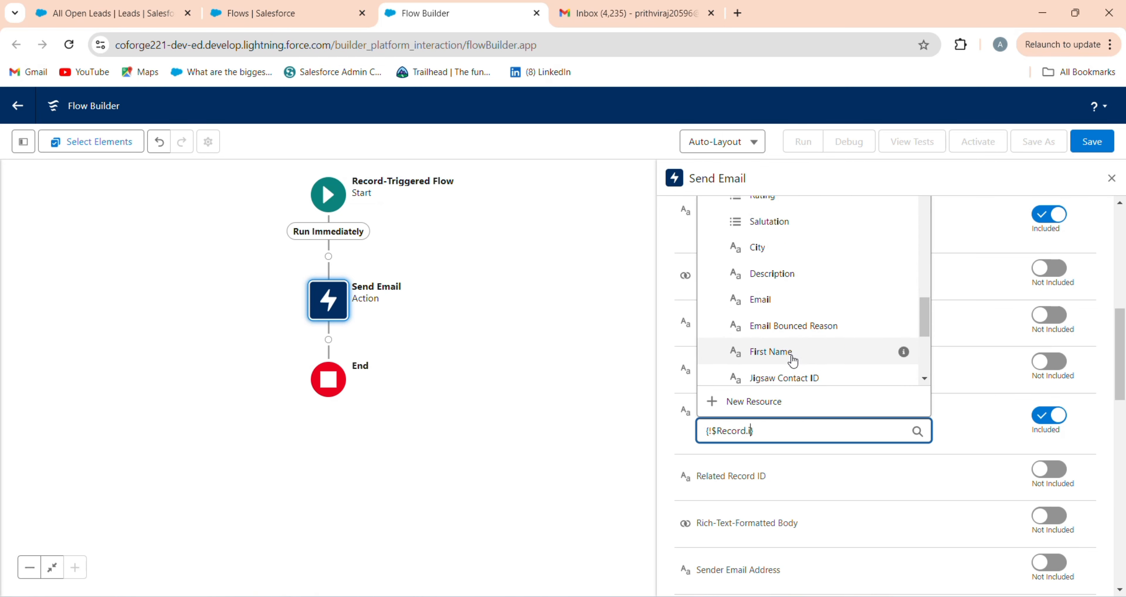
pyautogui.click(787, 377)
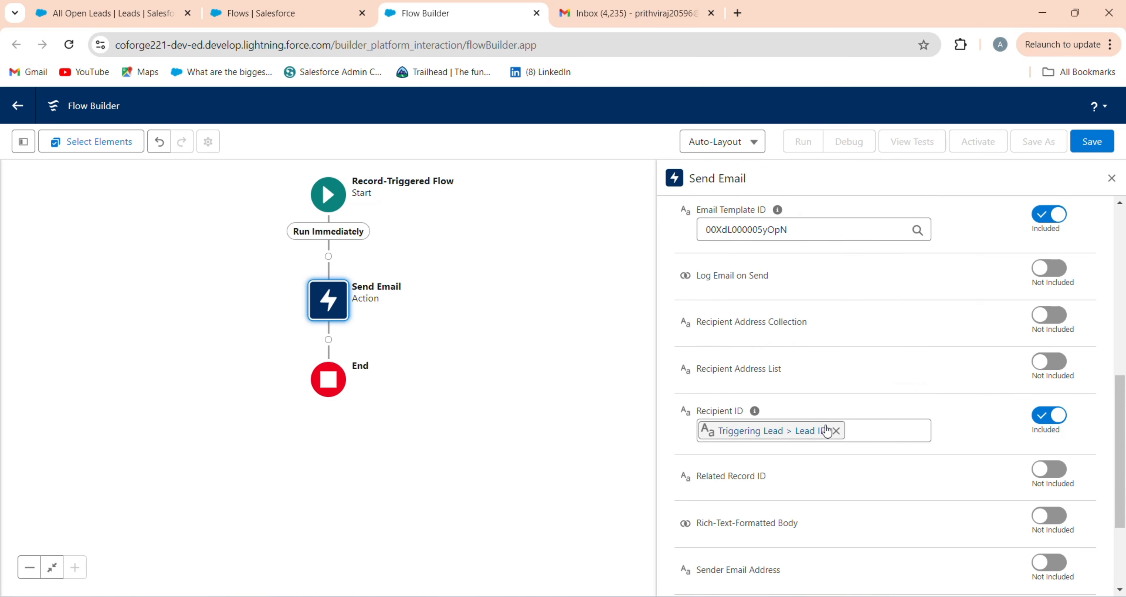
# Step: Include Recipient Address List and map it to the triggering Lead's To Email field
pyautogui.click(1050, 366)
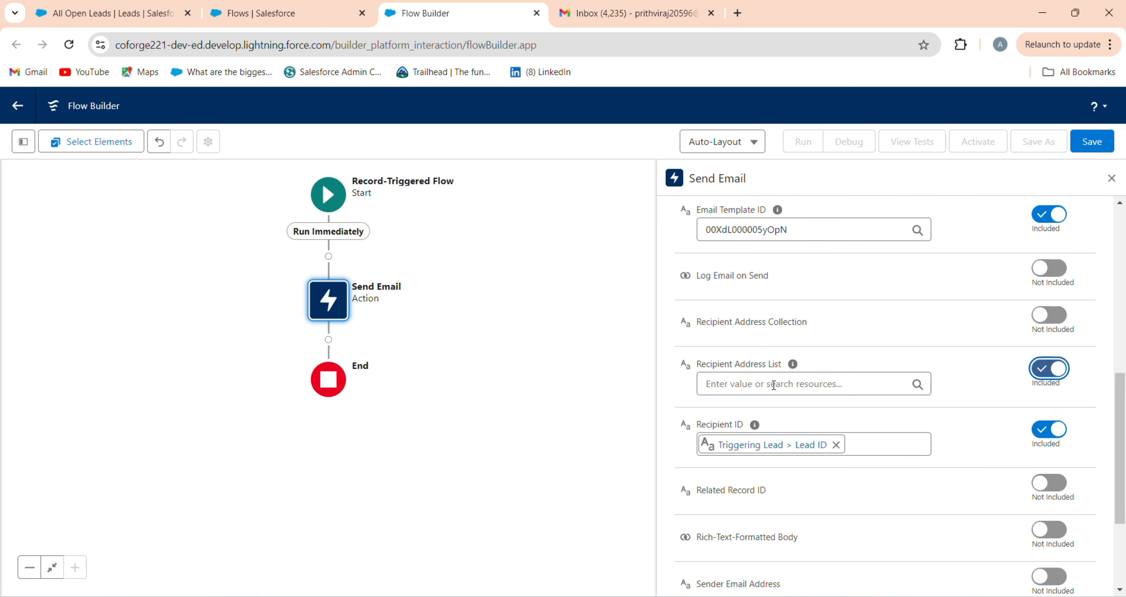
pyautogui.click(787, 384)
pyautogui.scroll(-3, 787, 461)
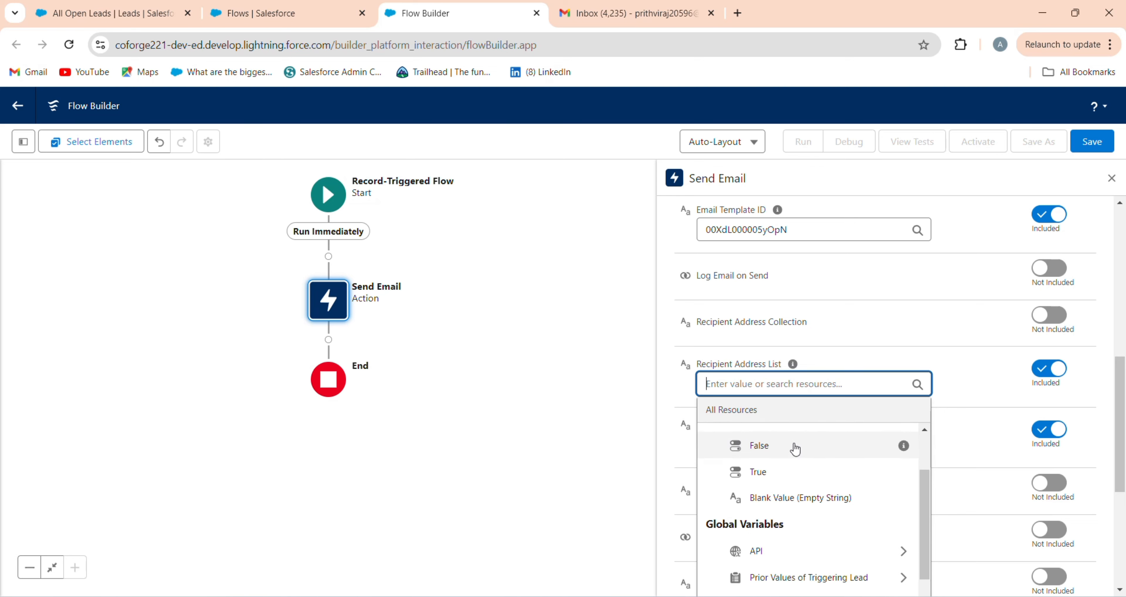
pyautogui.scroll(-2, 801, 452)
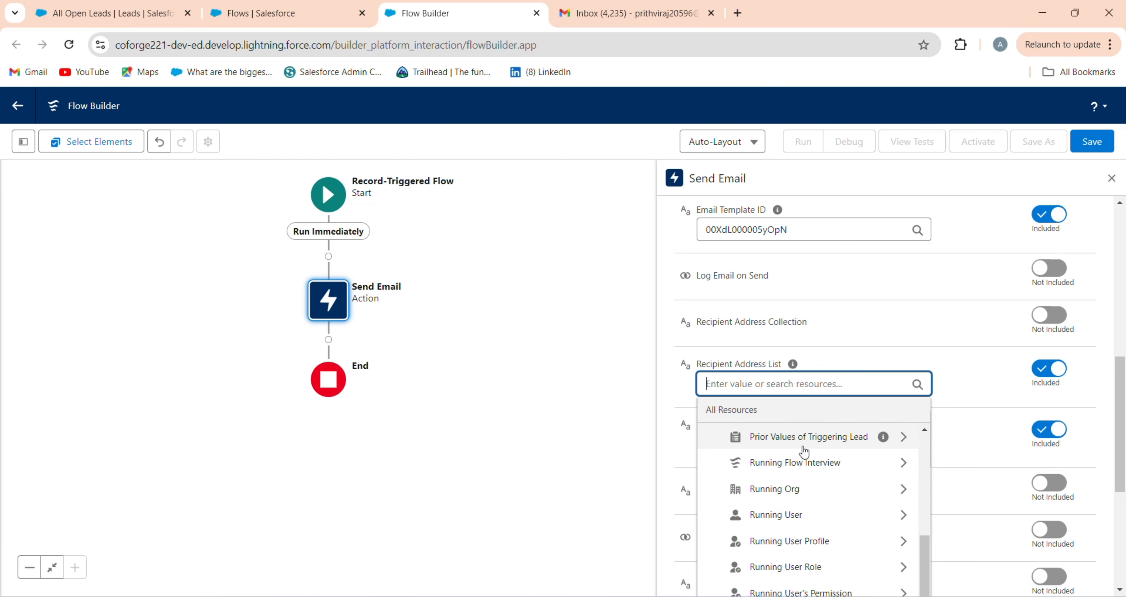
pyautogui.scroll(-5, 801, 472)
pyautogui.scroll(-2, 801, 473)
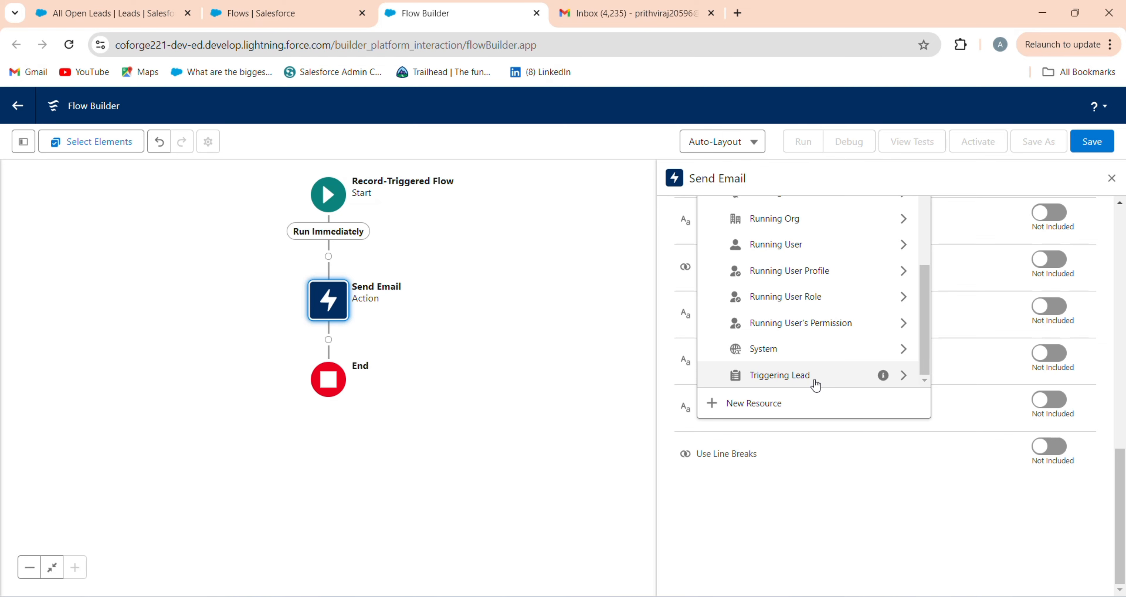
pyautogui.click(816, 385)
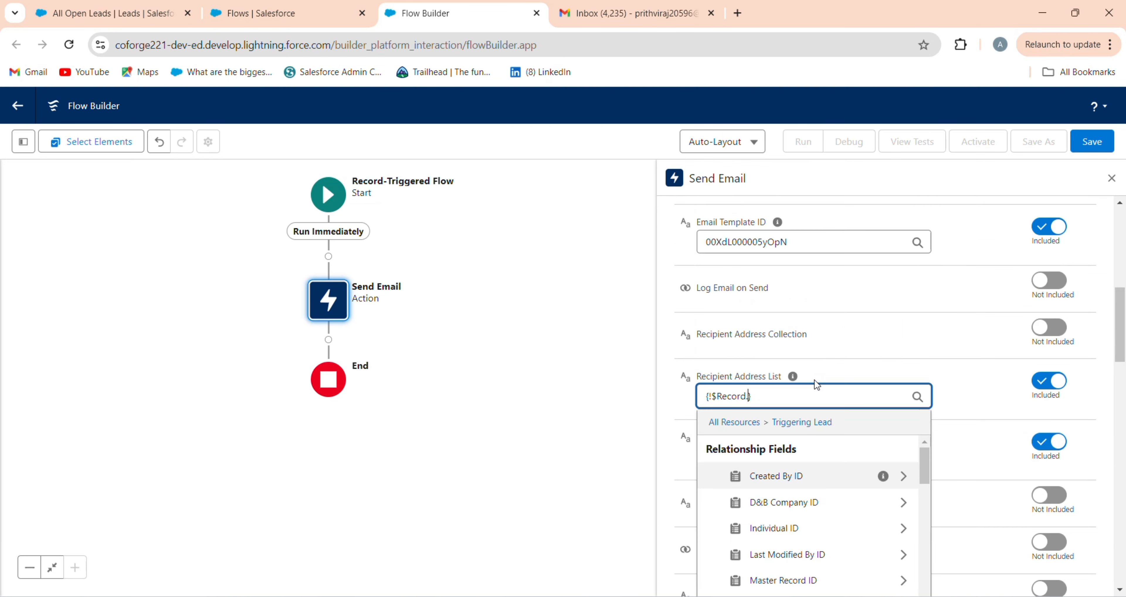
pyautogui.write('to')
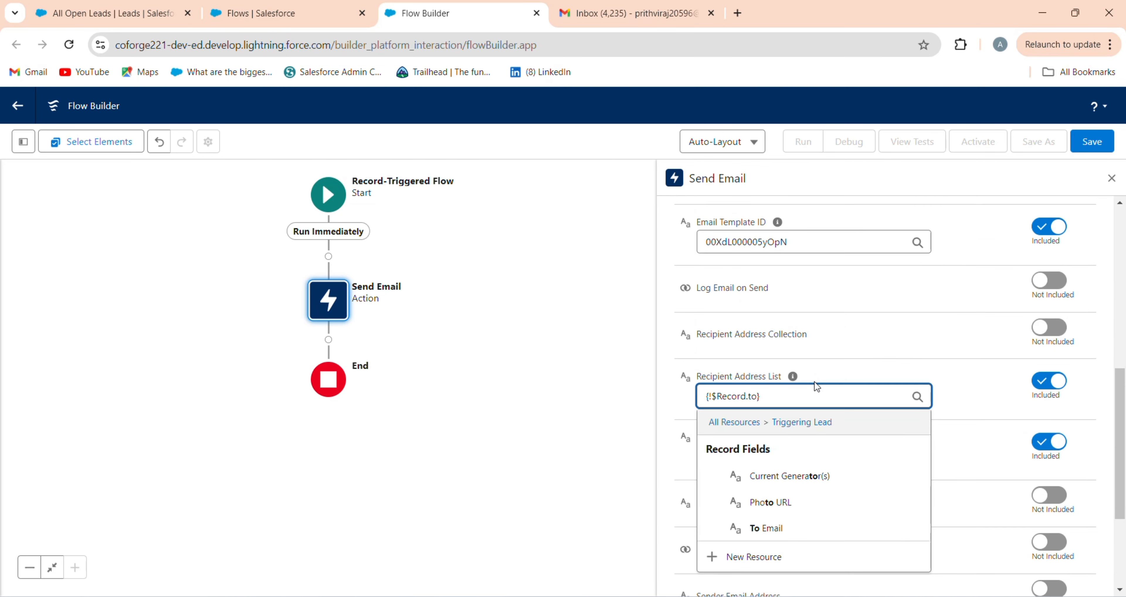
pyautogui.click(828, 530)
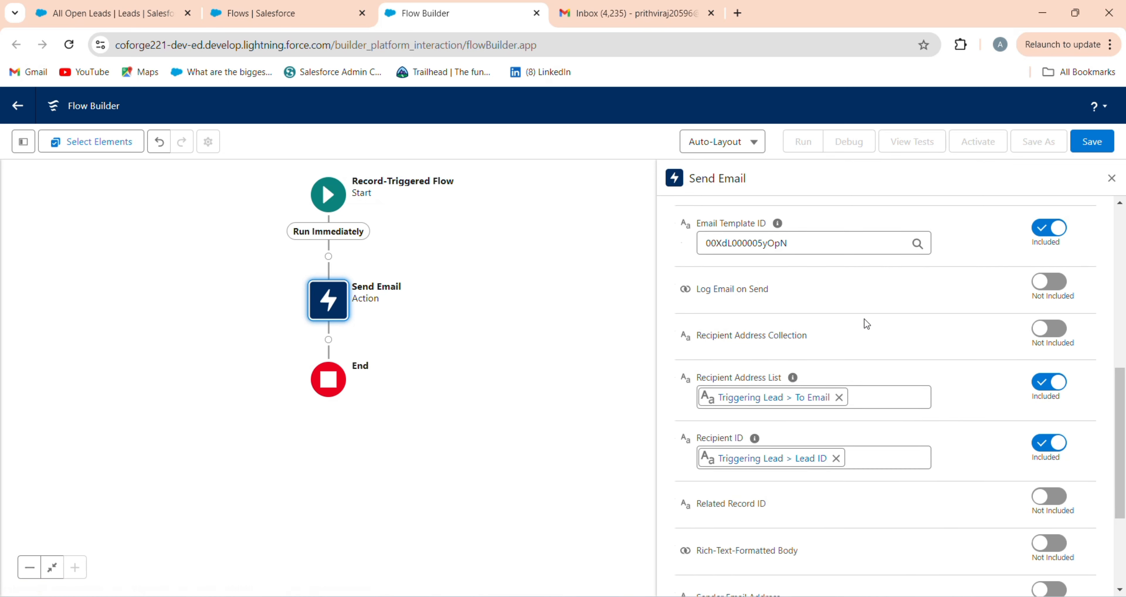
pyautogui.scroll(2, 866, 322)
# Step: Include Log Email on Send and set it to False
pyautogui.click(783, 370)
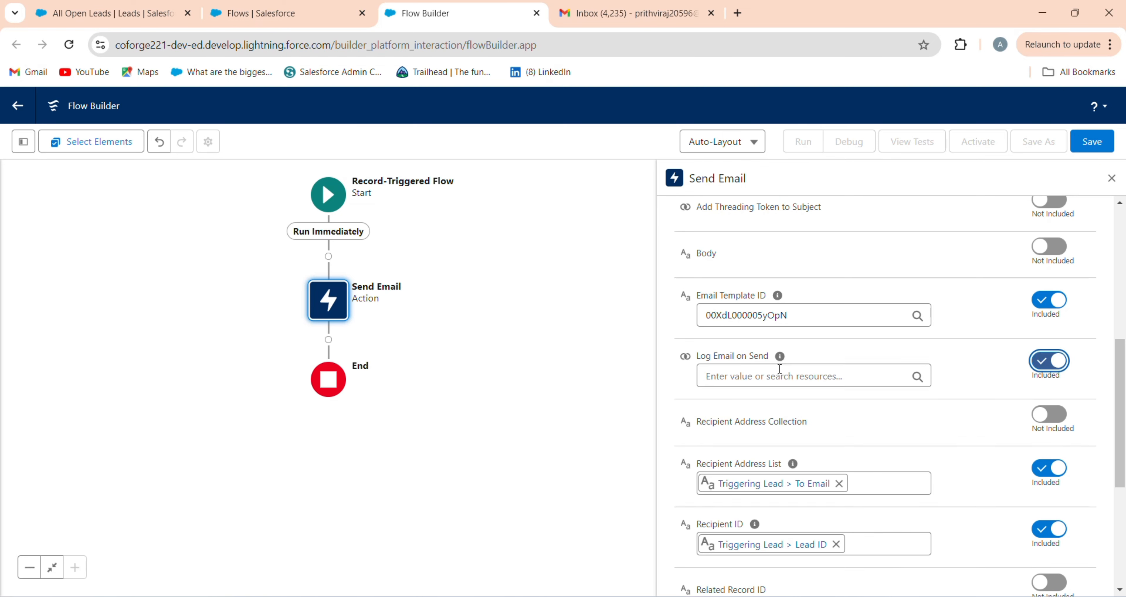
pyautogui.click(781, 373)
pyautogui.click(759, 512)
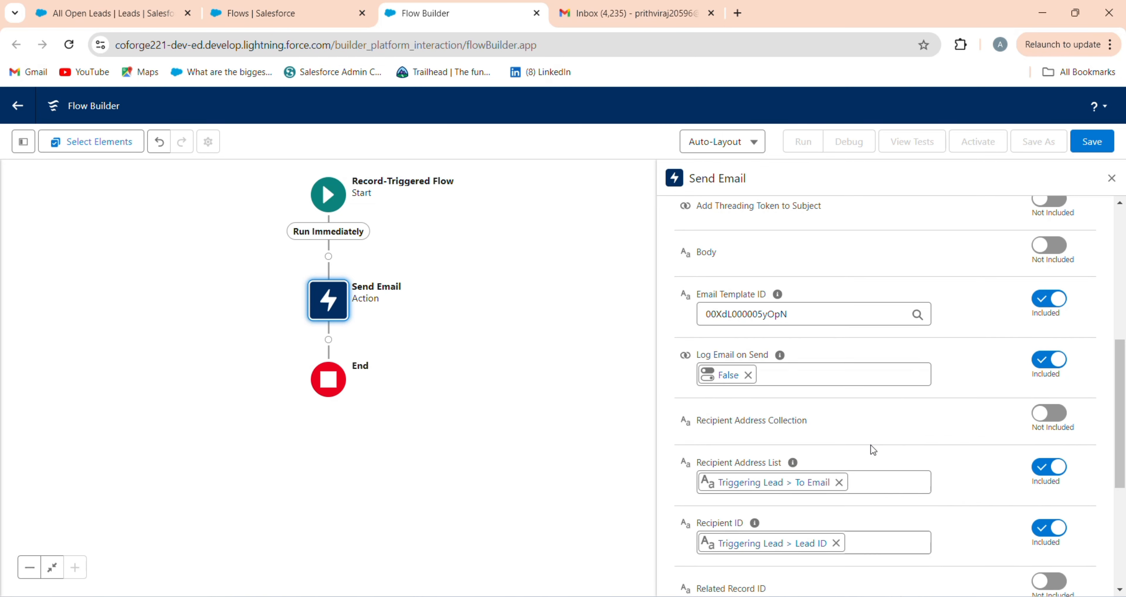
pyautogui.scroll(-7, 897, 463)
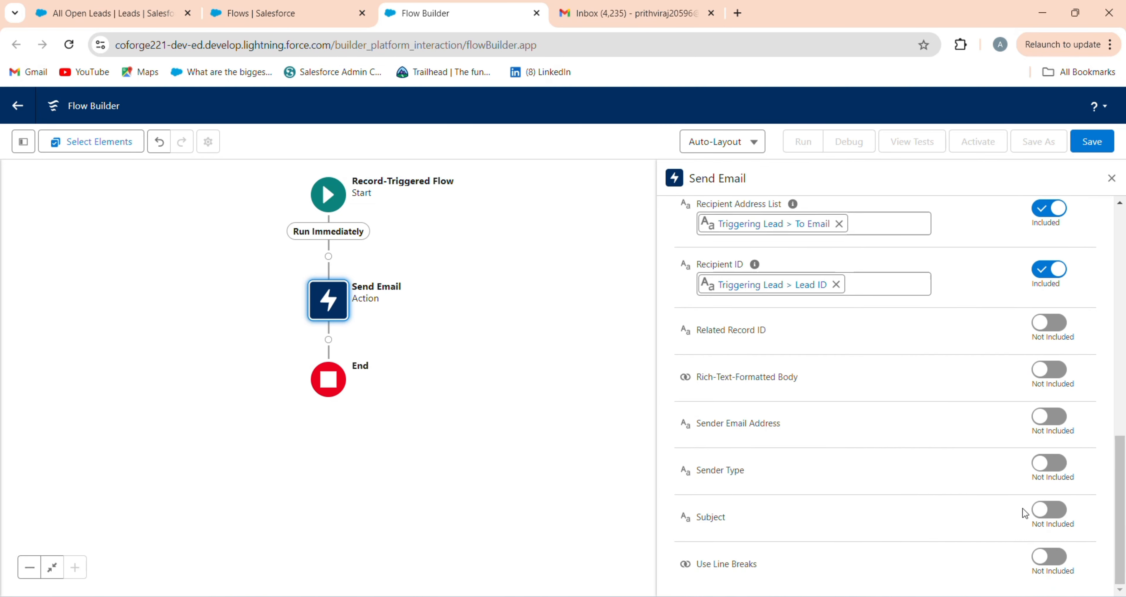
# Step: Include Subject and begin entering 'Lead Generation Mail Notification'
pyautogui.click(1048, 510)
pyautogui.click(829, 530)
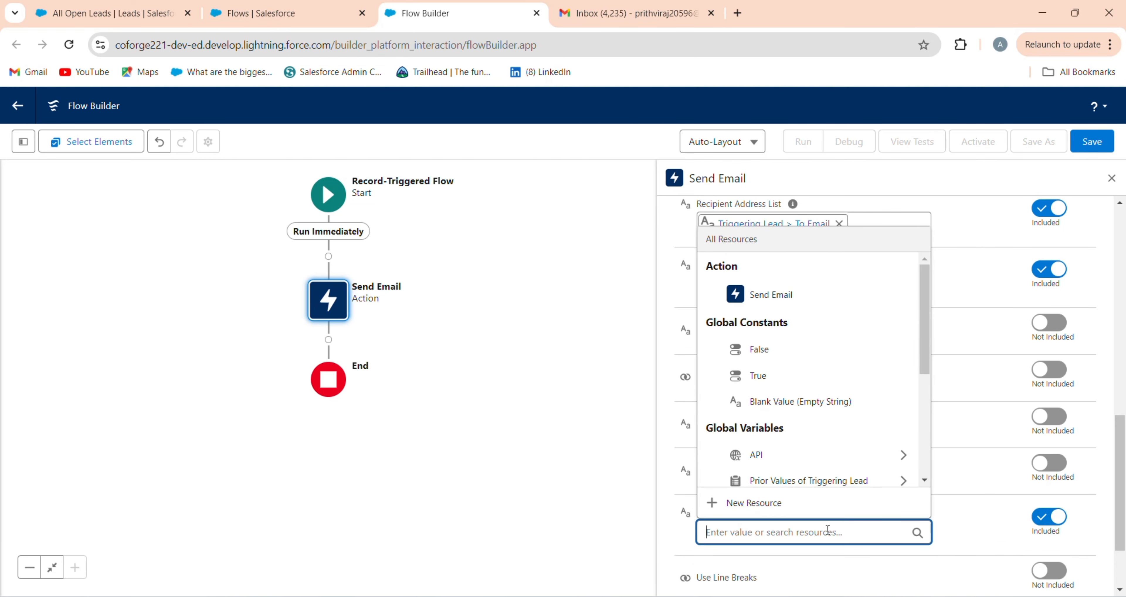
pyautogui.write('Lead')
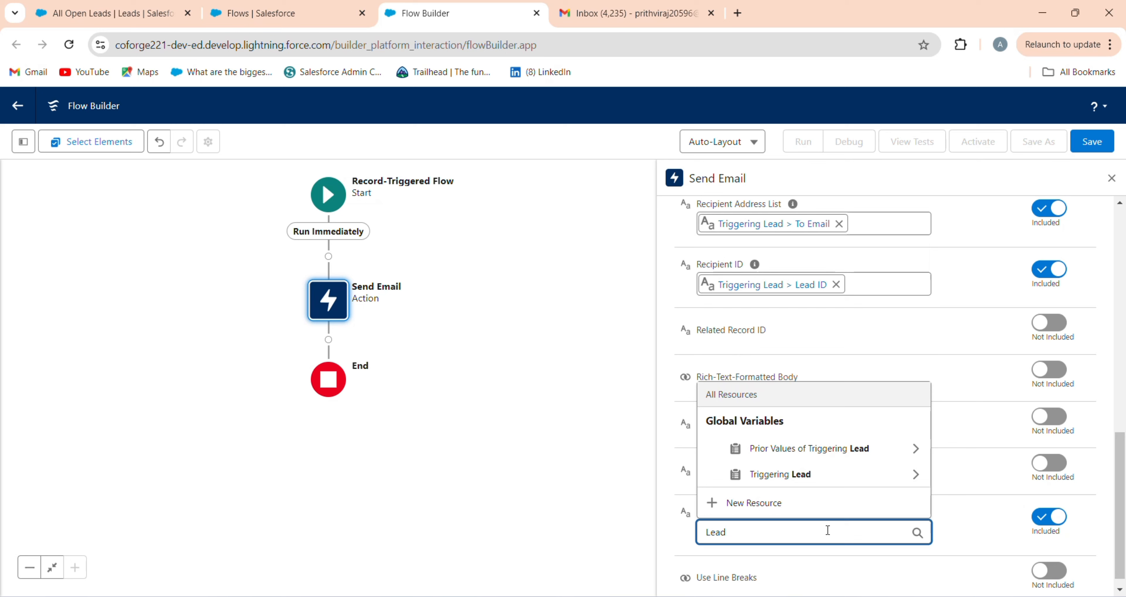
pyautogui.write(' Generation Mail Notification')
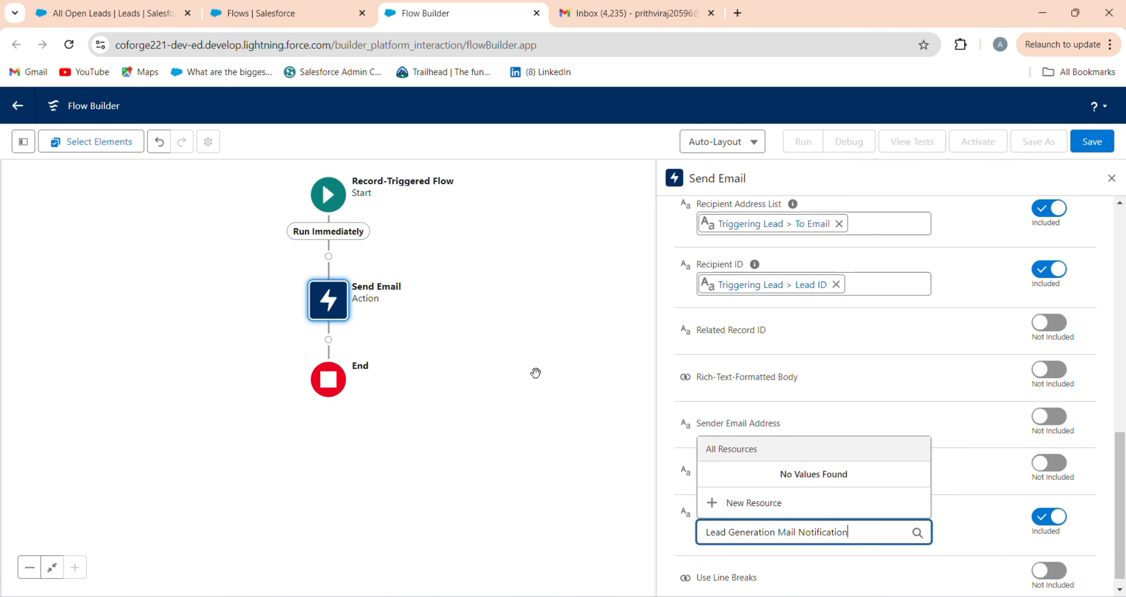
# Step: Save the flow with the label 'Lead Generation Mail Notification'
pyautogui.click(1081, 149)
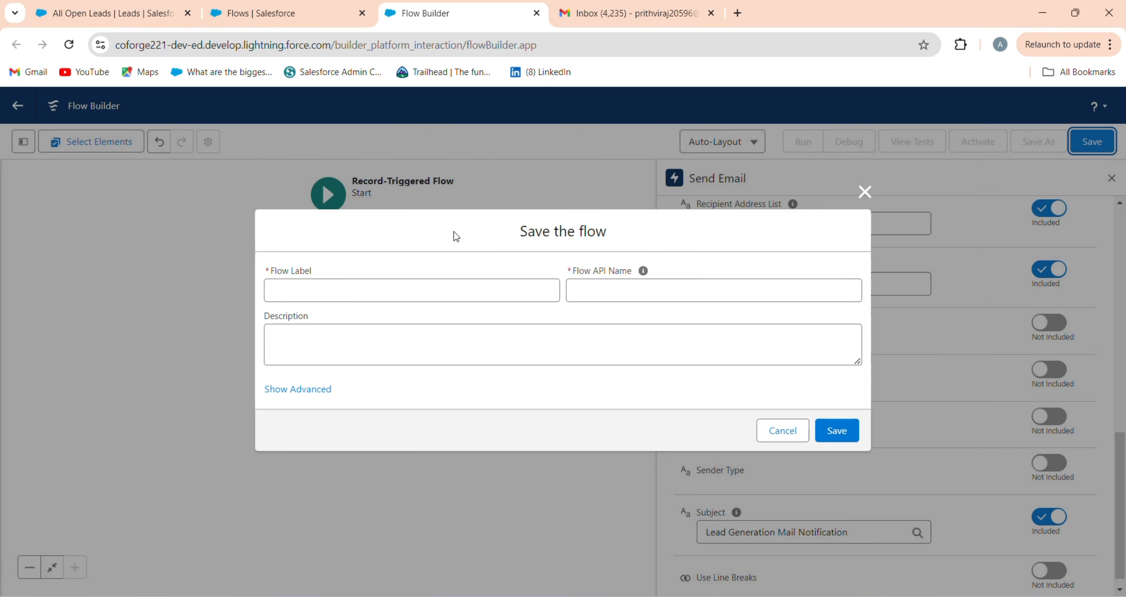
pyautogui.click(483, 290)
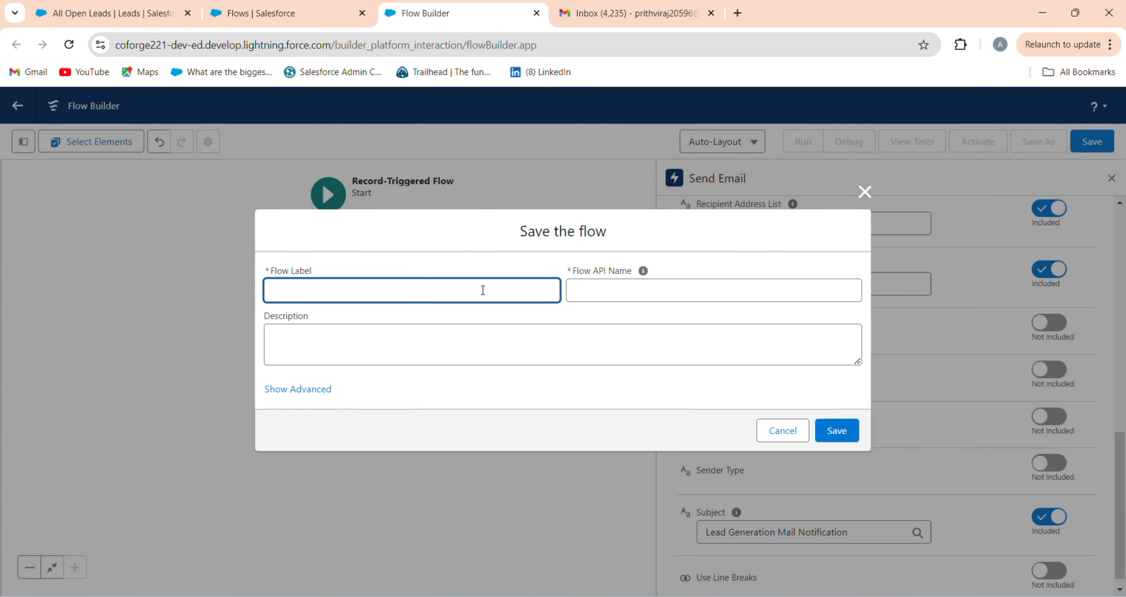
pyautogui.write('Lead Generatio Mail Notif')
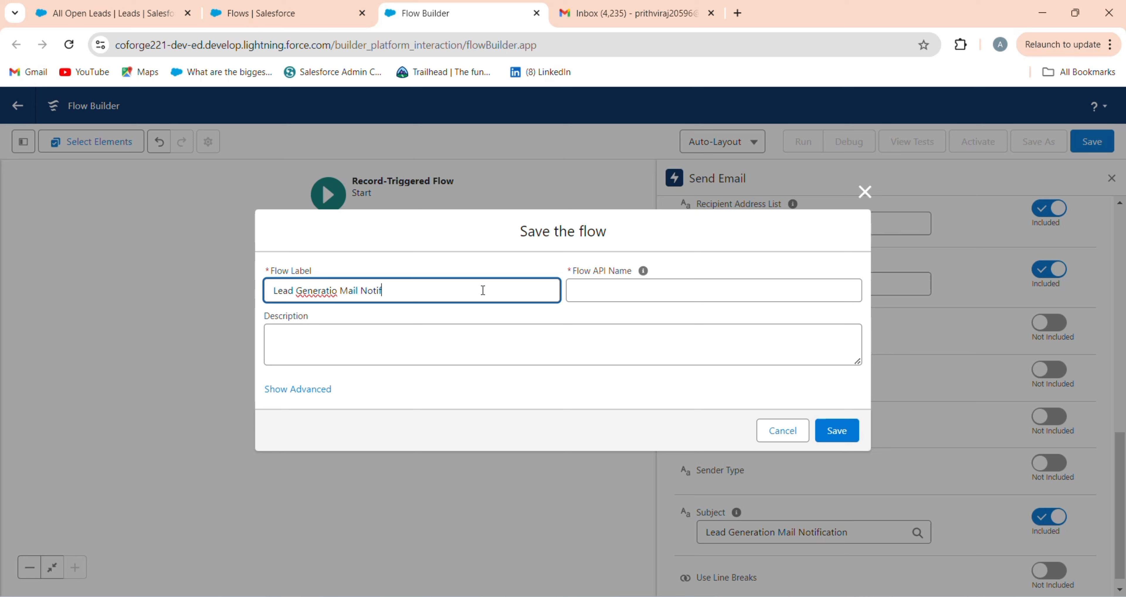
pyautogui.write('ication')
pyautogui.click(340, 293)
pyautogui.press('BackSpace')
pyautogui.write('n')
pyautogui.click(816, 335)
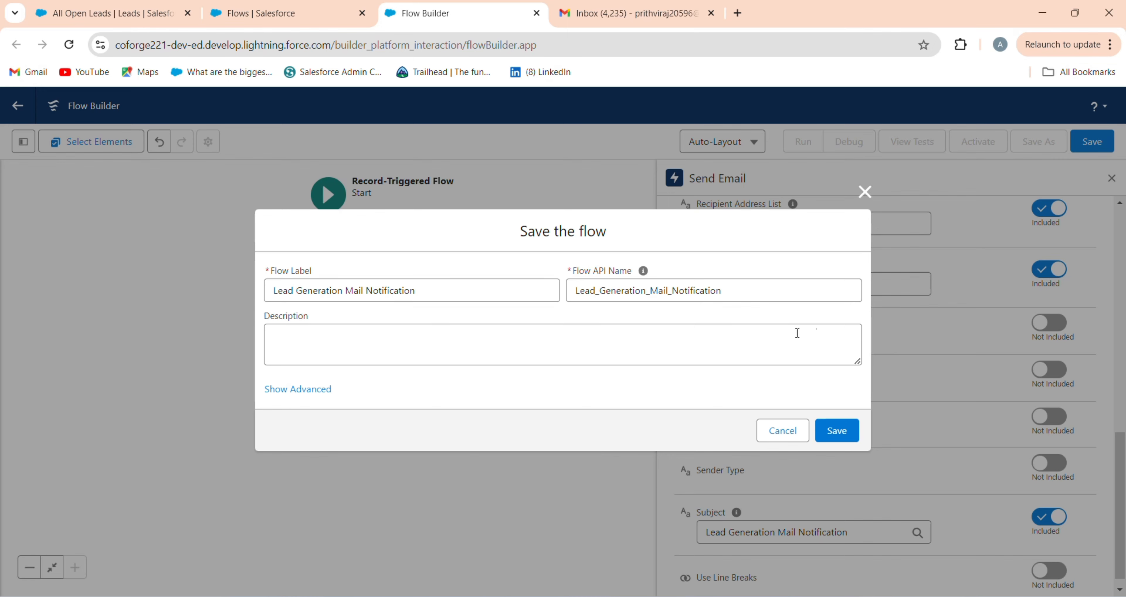
pyautogui.click(836, 431)
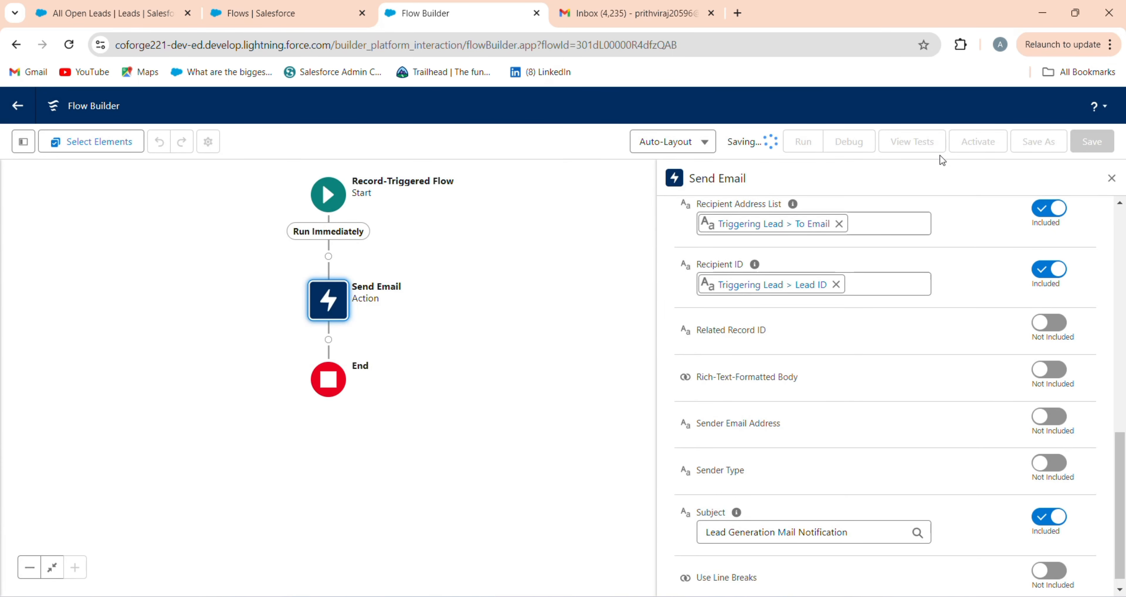
# Step: Activate the flow and go to the Leads list
pyautogui.click(979, 149)
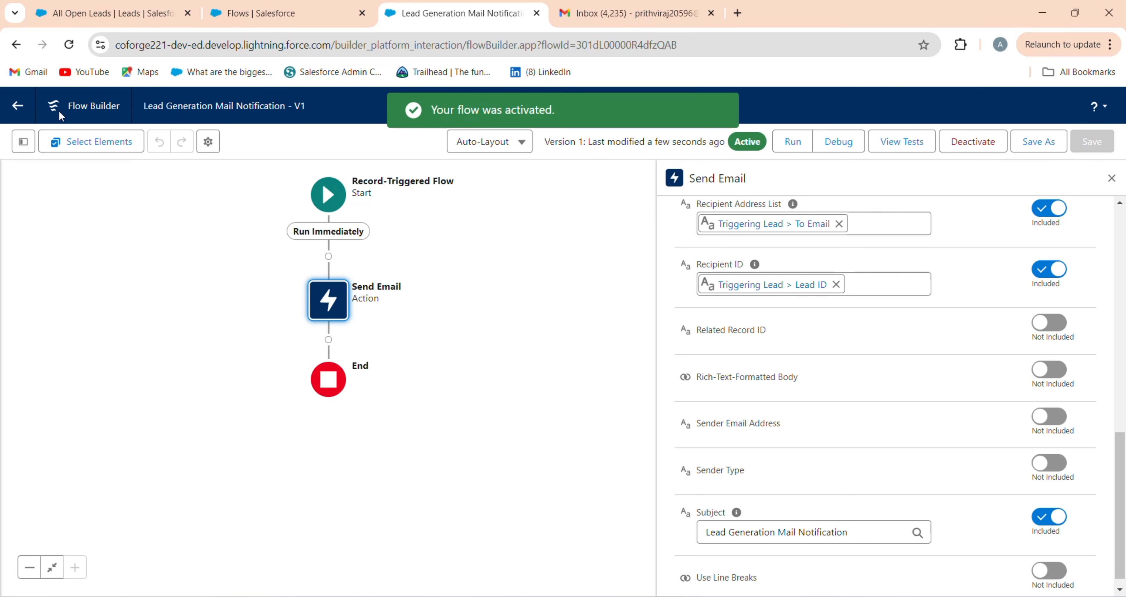
pyautogui.click(82, 7)
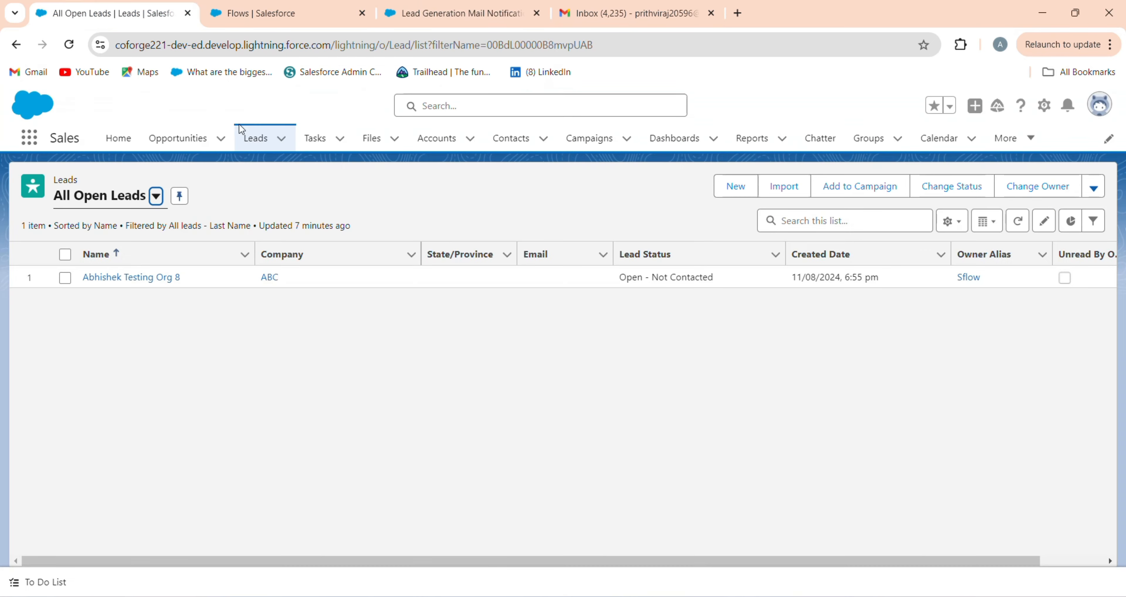
pyautogui.click(249, 139)
# Step: Start a new Lead with Last Name 'Trailhead Titans Lead' and Company 'Trailhead Titans'
pyautogui.click(739, 188)
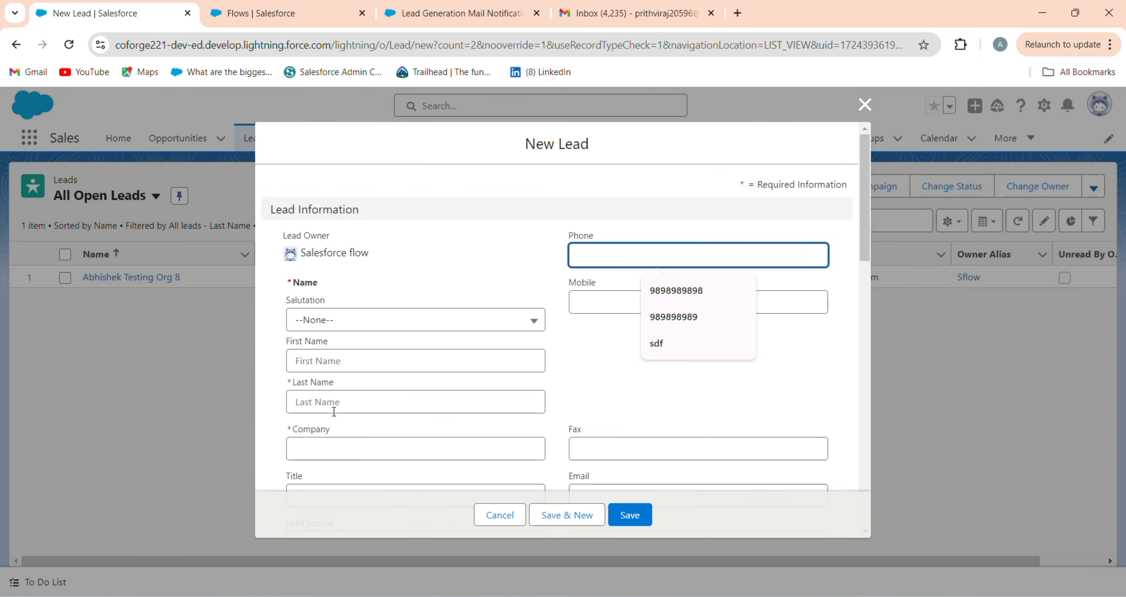
pyautogui.click(336, 405)
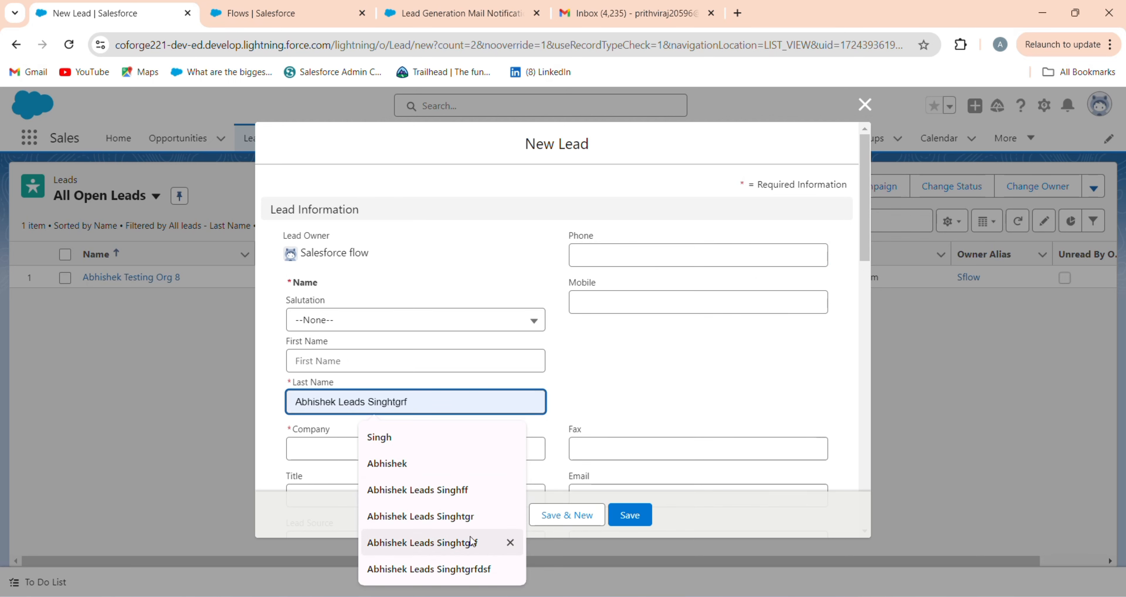
pyautogui.write('Trailhead Titans Lead')
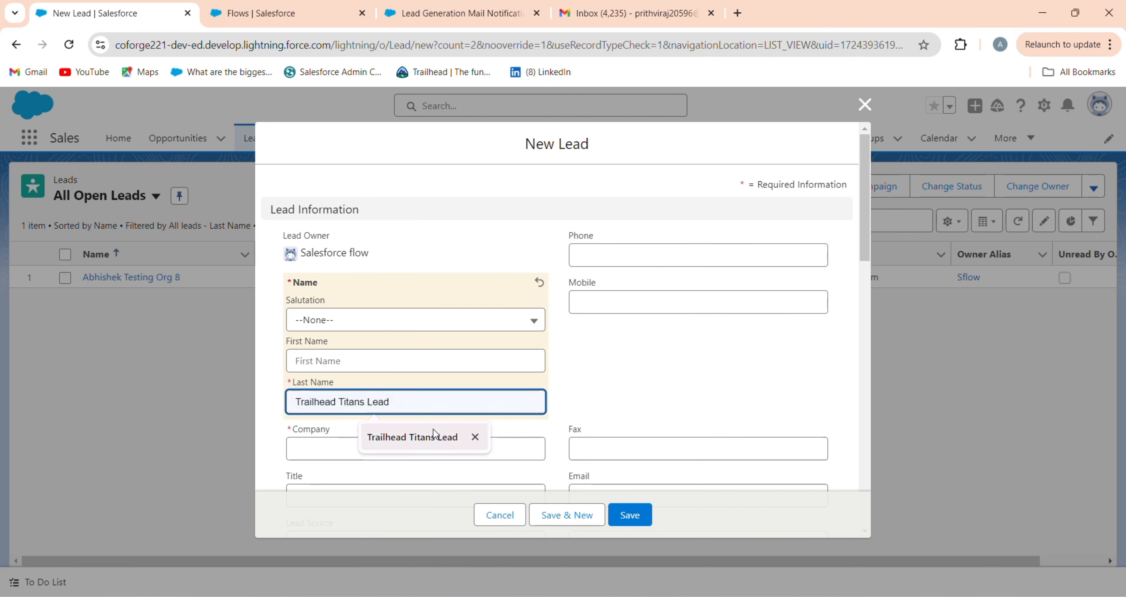
pyautogui.click(427, 438)
pyautogui.scroll(-2, 426, 420)
pyautogui.press('Tab')
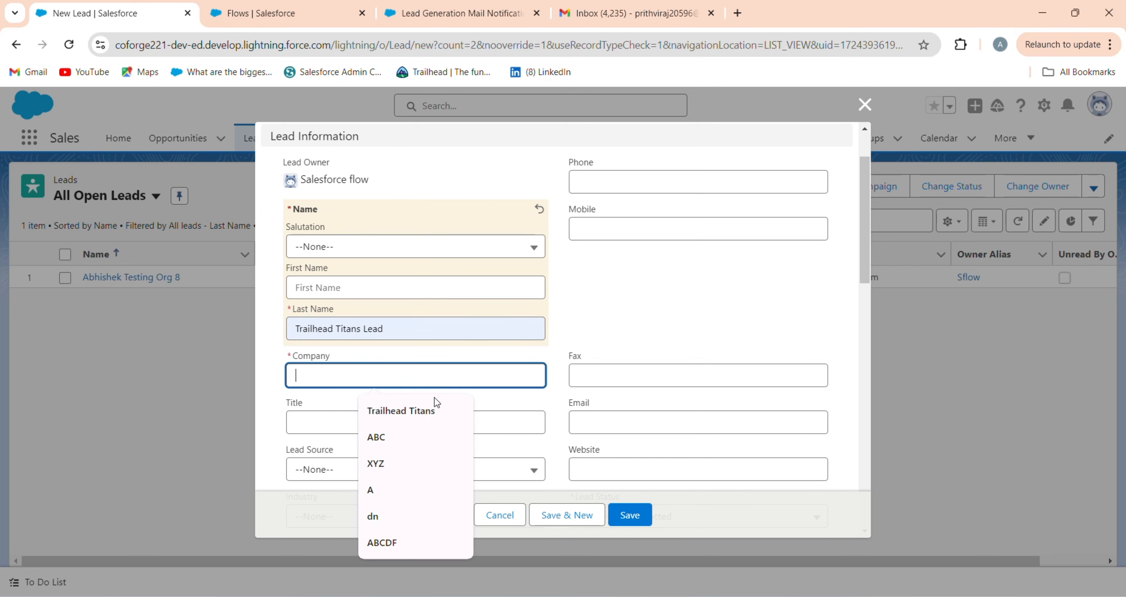
pyautogui.click(433, 419)
pyautogui.scroll(-6, 428, 420)
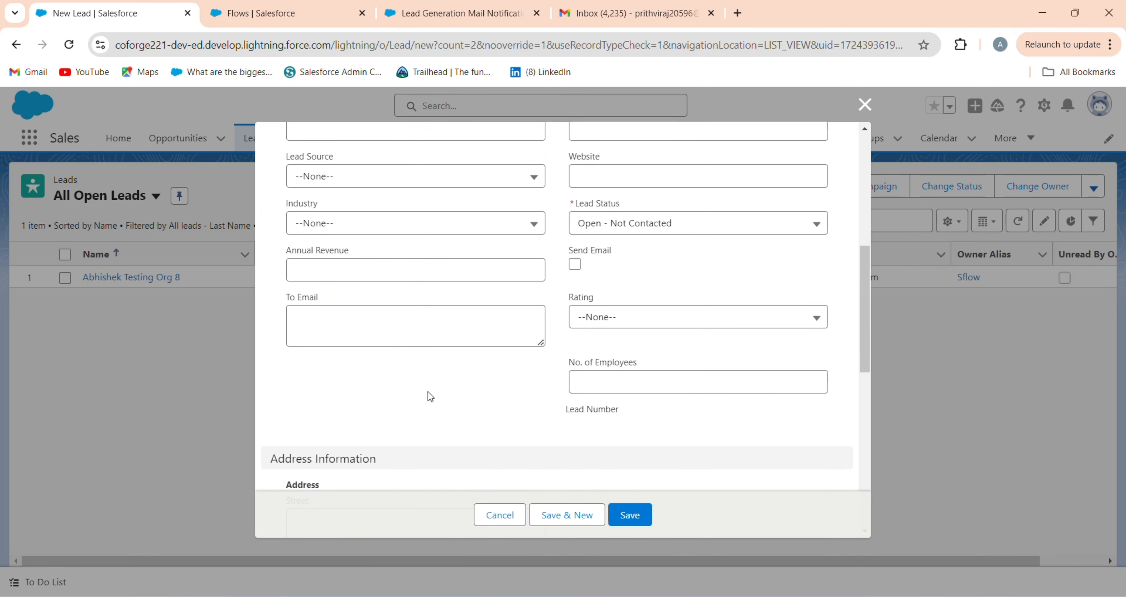
# Step: Enter two Gmail addresses in the Lead's To Email field
pyautogui.click(444, 335)
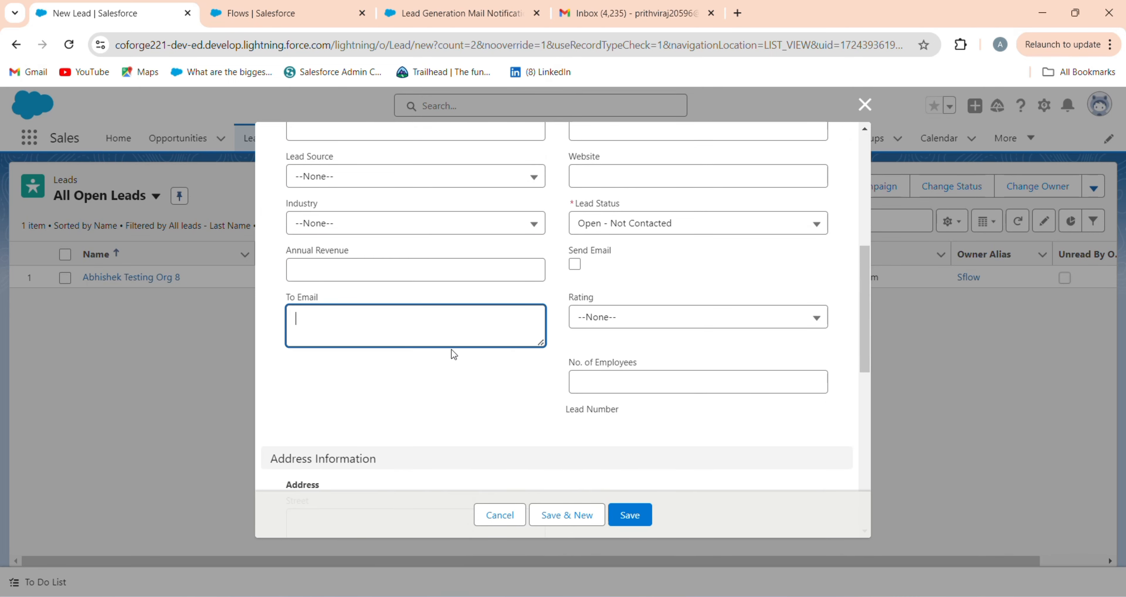
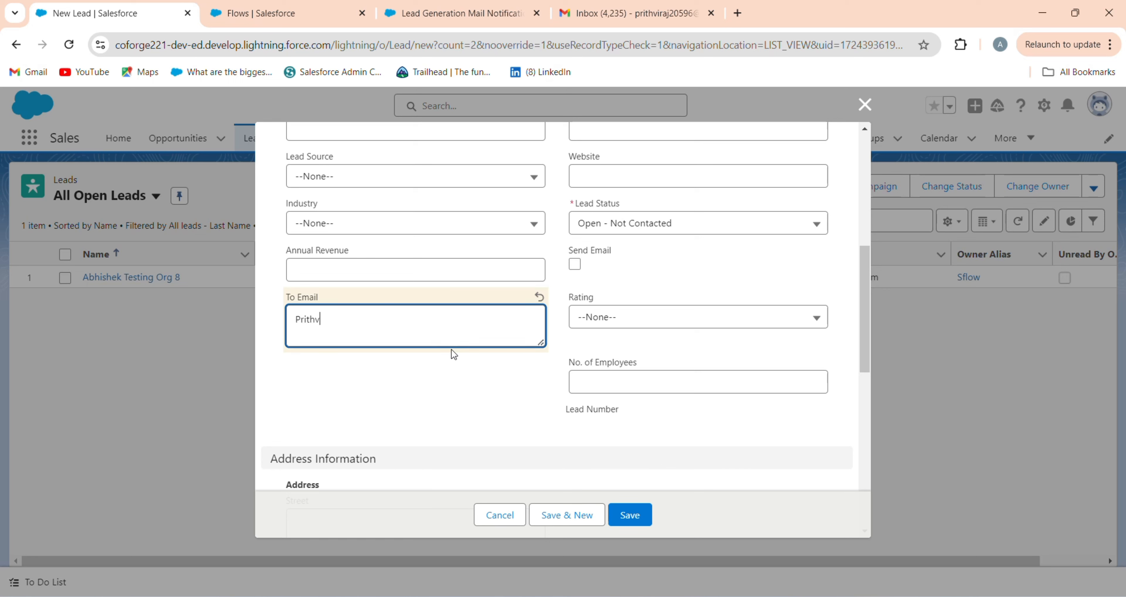
pyautogui.write(',')
pyautogui.press('Return')
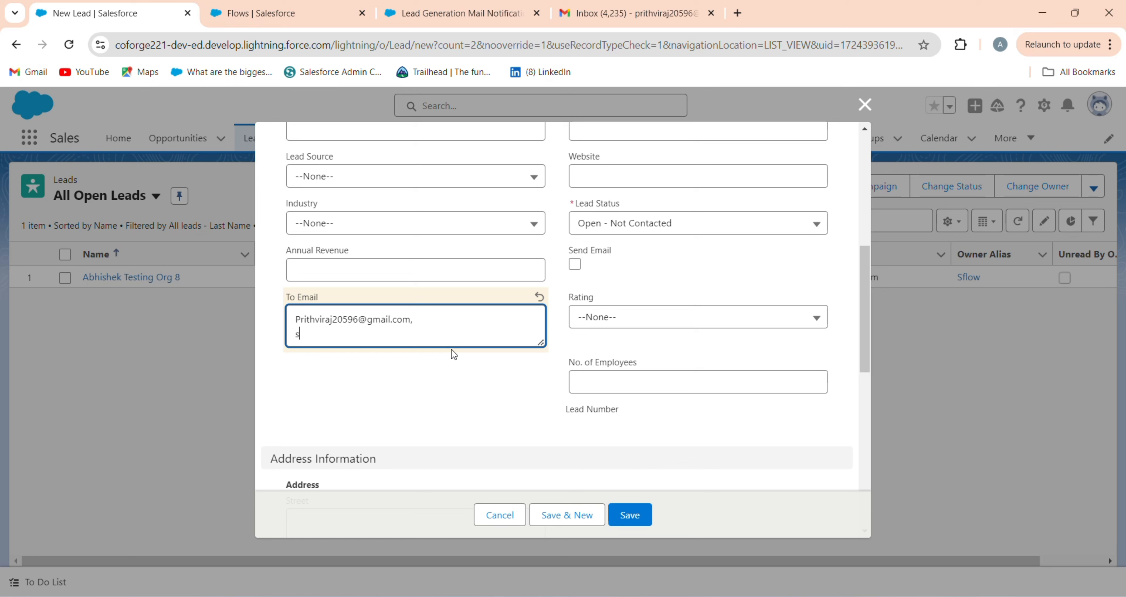
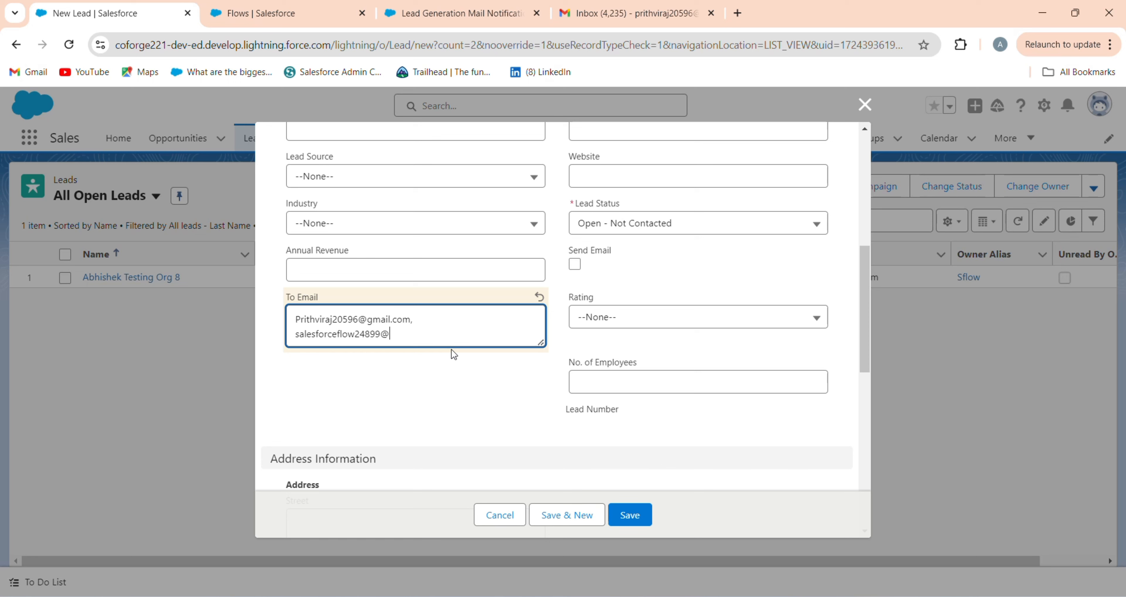
# Step: Add the description 'For Testing Purpose', check the form, and save the lead
pyautogui.scroll(-10, 390, 433)
pyautogui.click(386, 434)
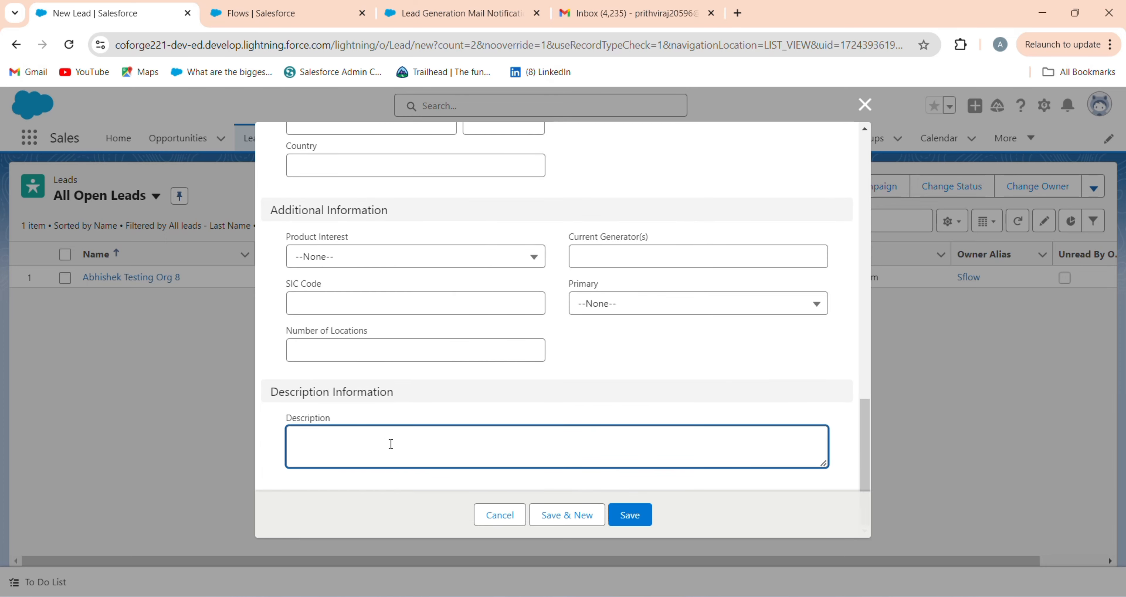
pyautogui.write('For T')
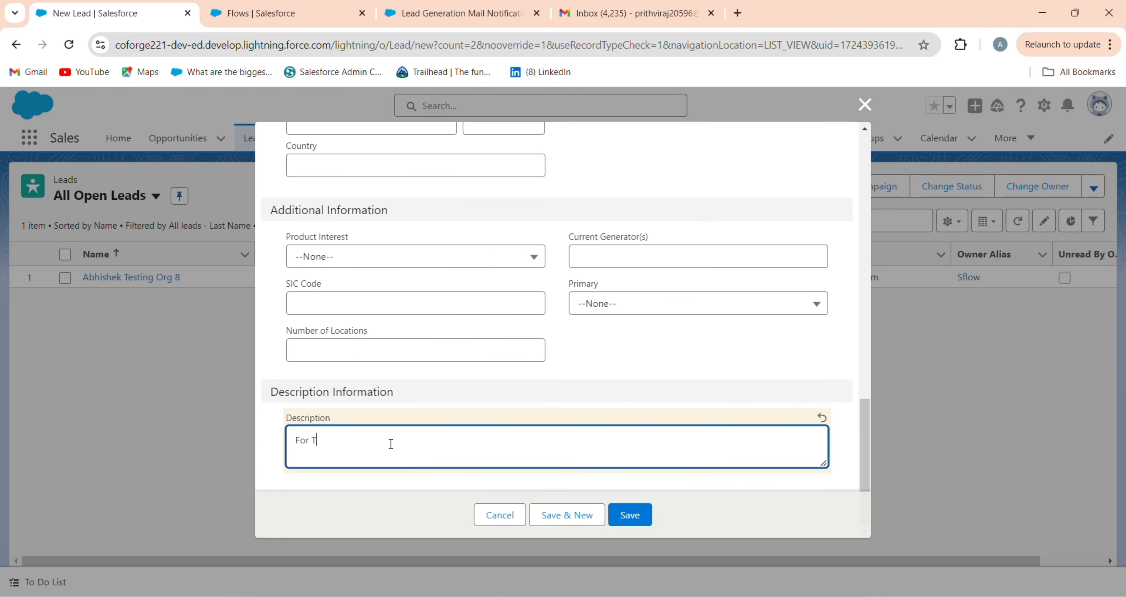
pyautogui.write('esting Po')
pyautogui.write('rpose')
pyautogui.scroll(15, 396, 341)
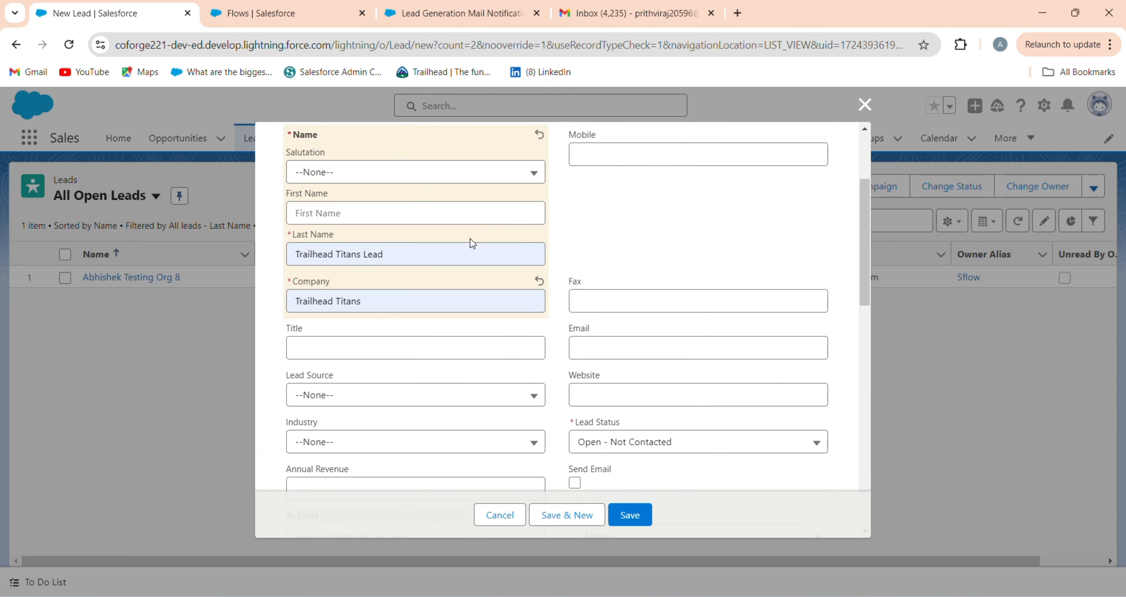
pyautogui.scroll(-8, 655, 306)
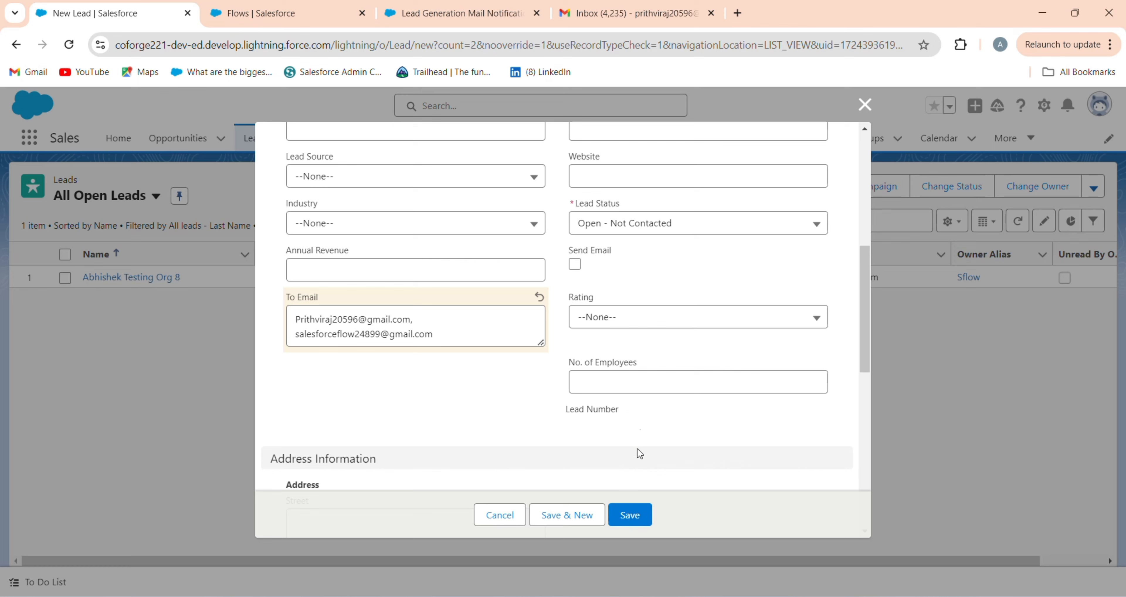
pyautogui.scroll(2, 636, 455)
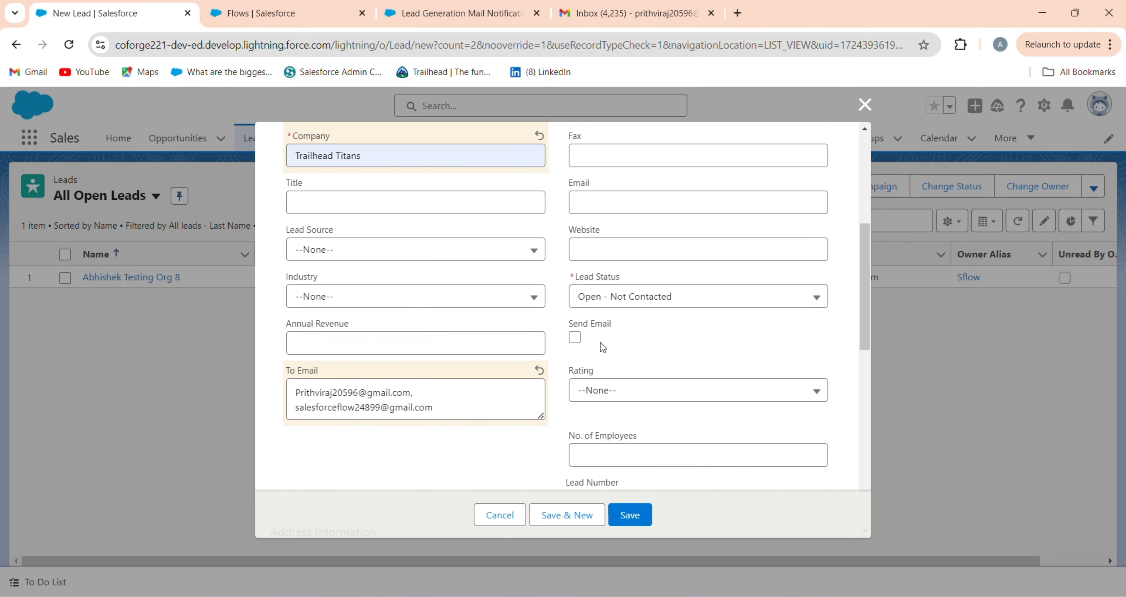
pyautogui.click(625, 518)
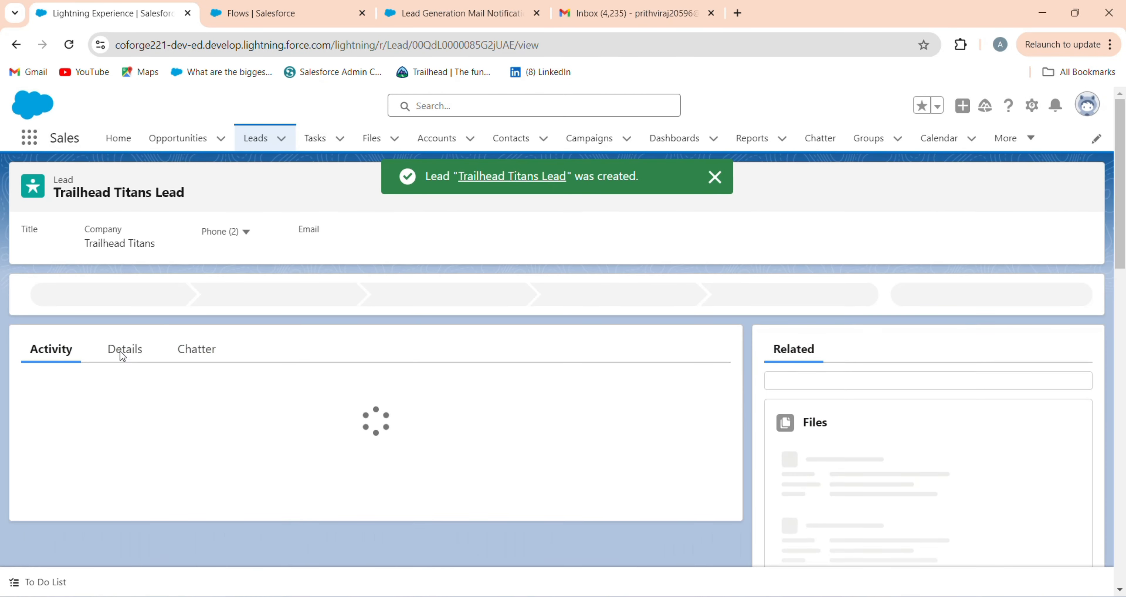
# Step: Tick Send Email on the new lead and save; it fails because the target email is null
pyautogui.click(123, 353)
pyautogui.scroll(-5, 276, 402)
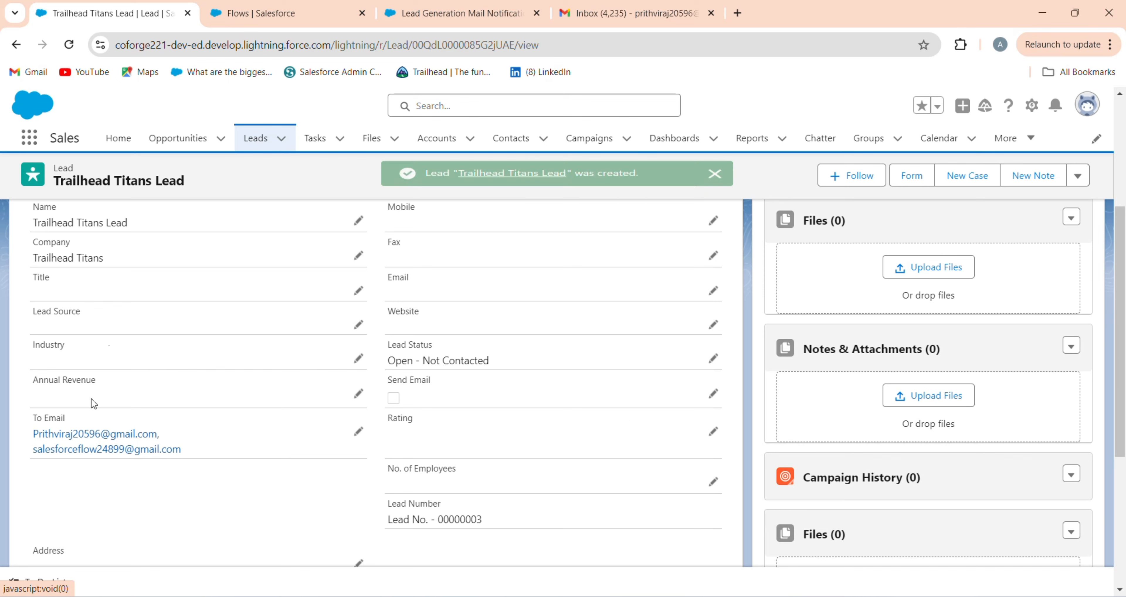
pyautogui.click(712, 395)
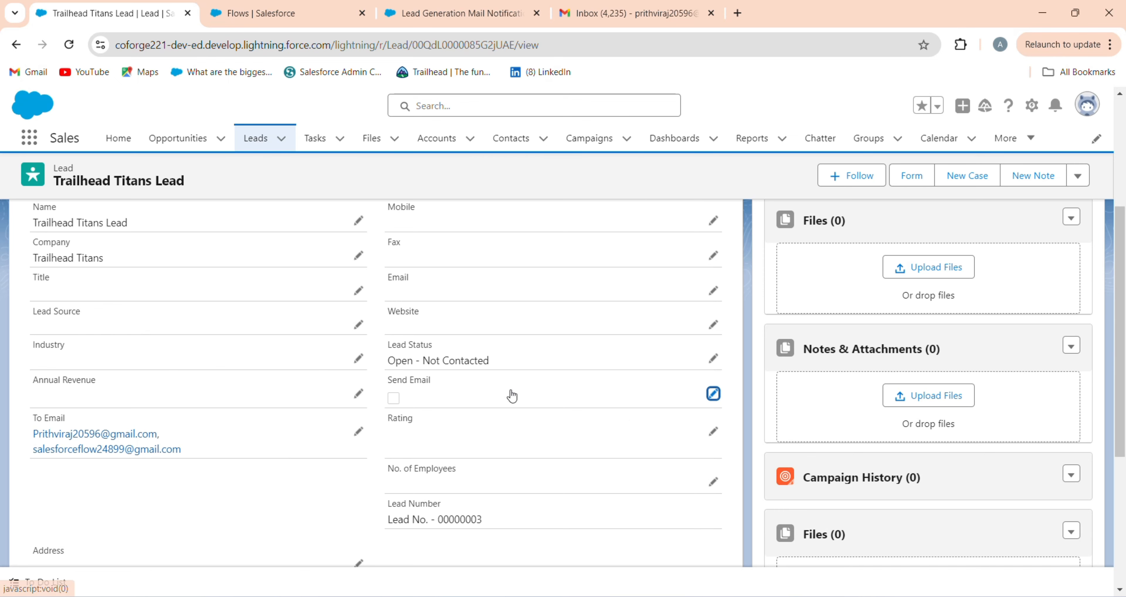
pyautogui.click(394, 401)
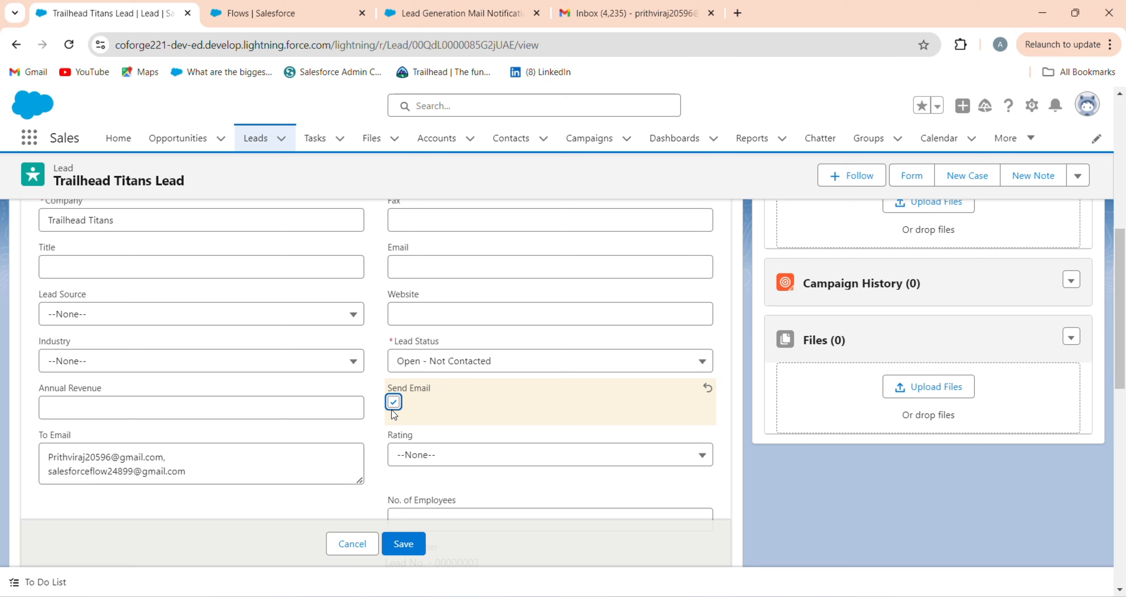
pyautogui.click(414, 552)
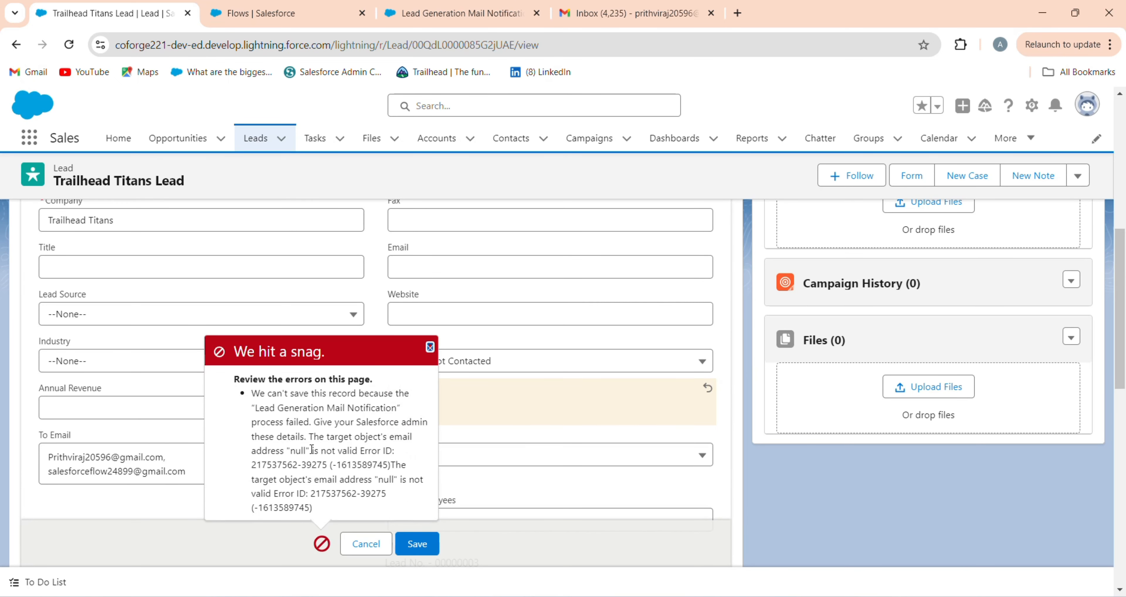
pyautogui.moveTo(311, 436); pyautogui.dragTo(384, 456)
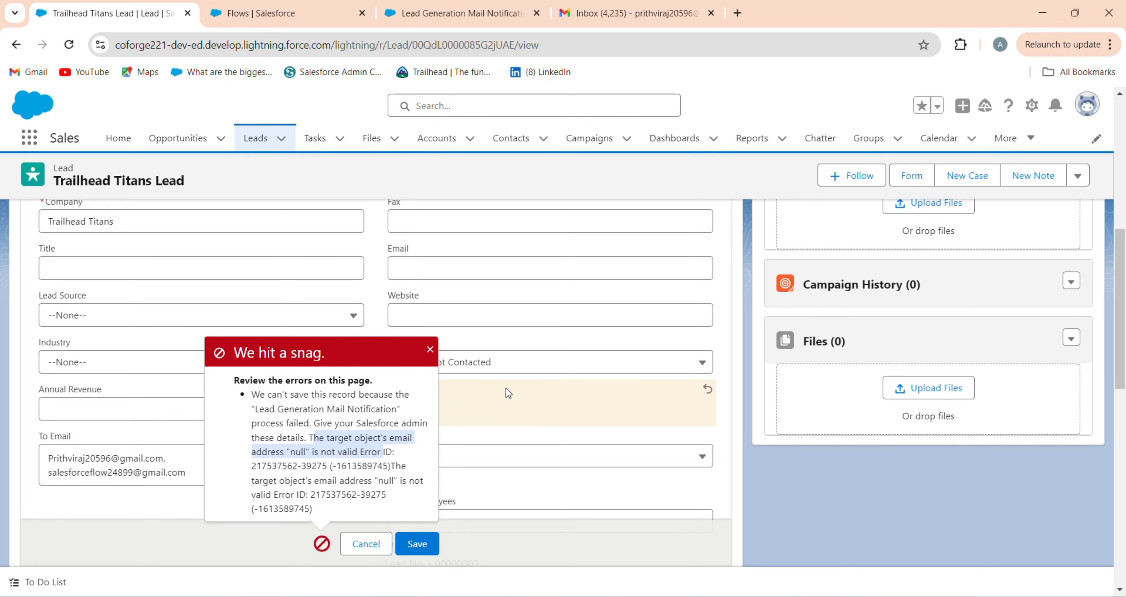
pyautogui.scroll(1, 506, 389)
# Step: Dismiss the error, fill the lead's Email with the suggested autofill address, and save
pyautogui.click(453, 361)
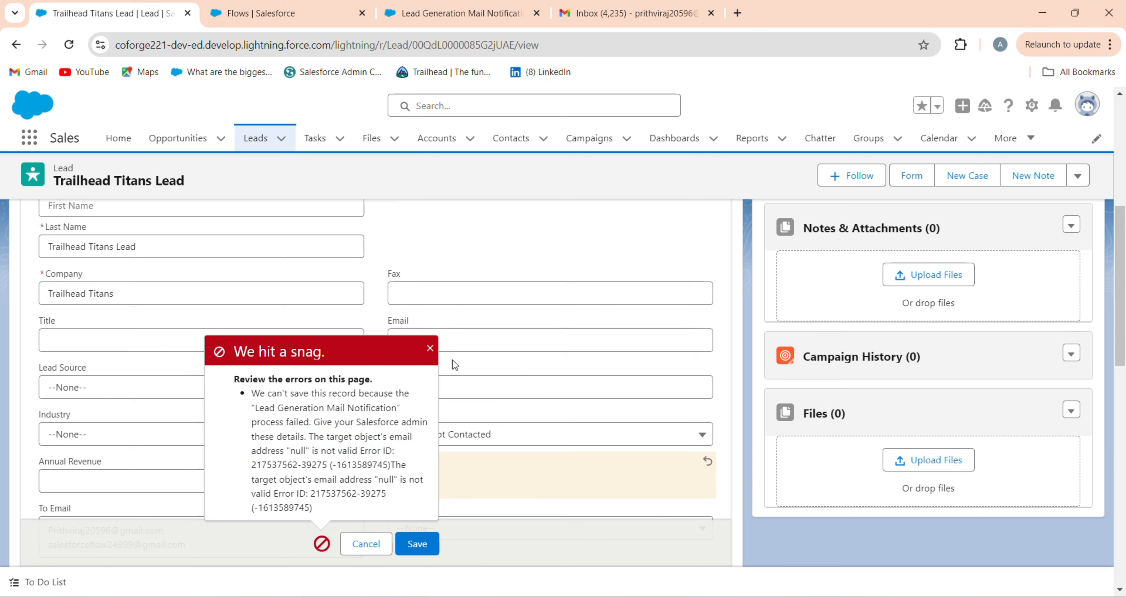
pyautogui.click(430, 348)
pyautogui.click(417, 335)
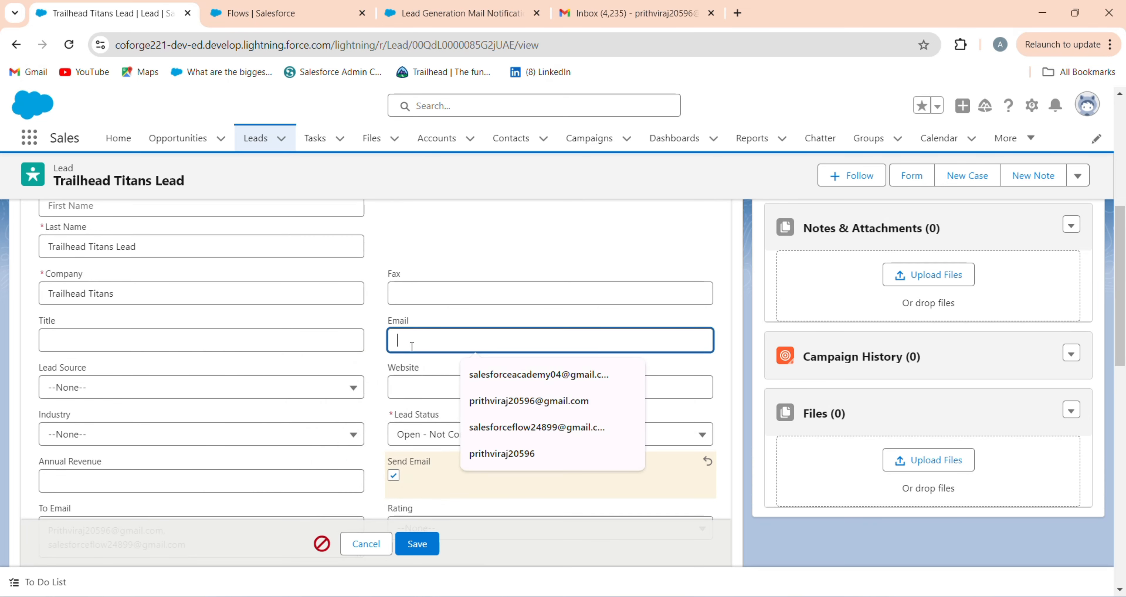
pyautogui.click(528, 430)
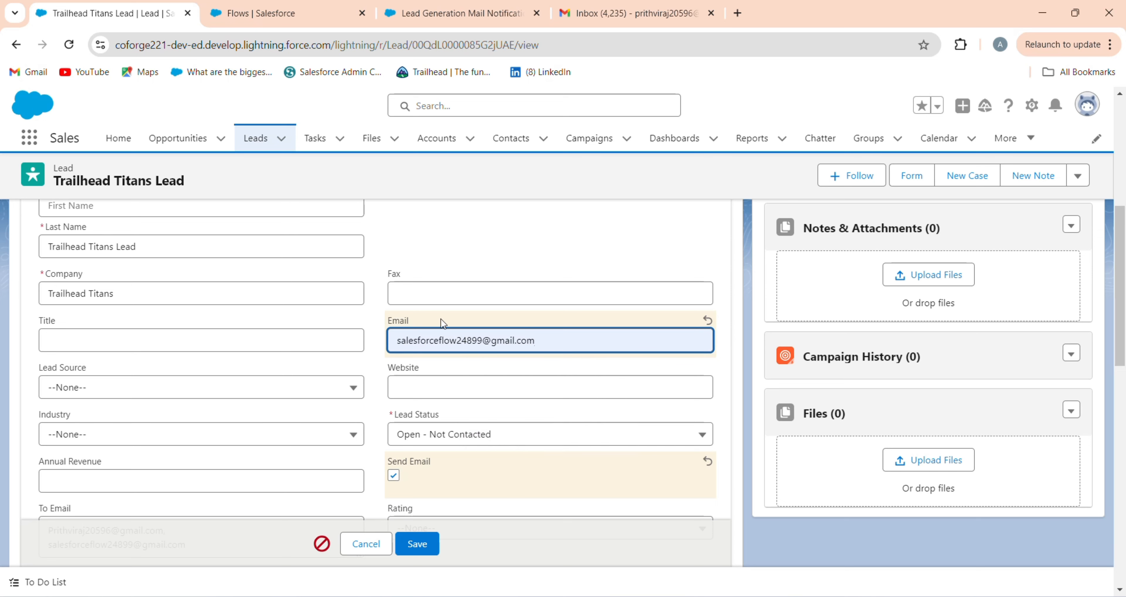
pyautogui.click(385, 317)
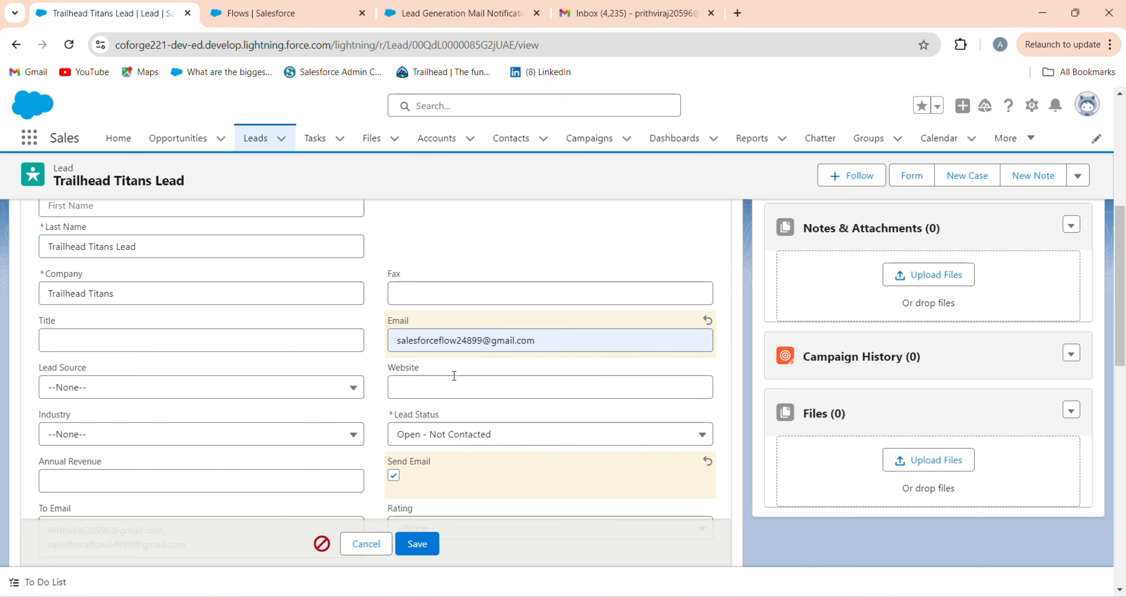
pyautogui.scroll(-2, 503, 376)
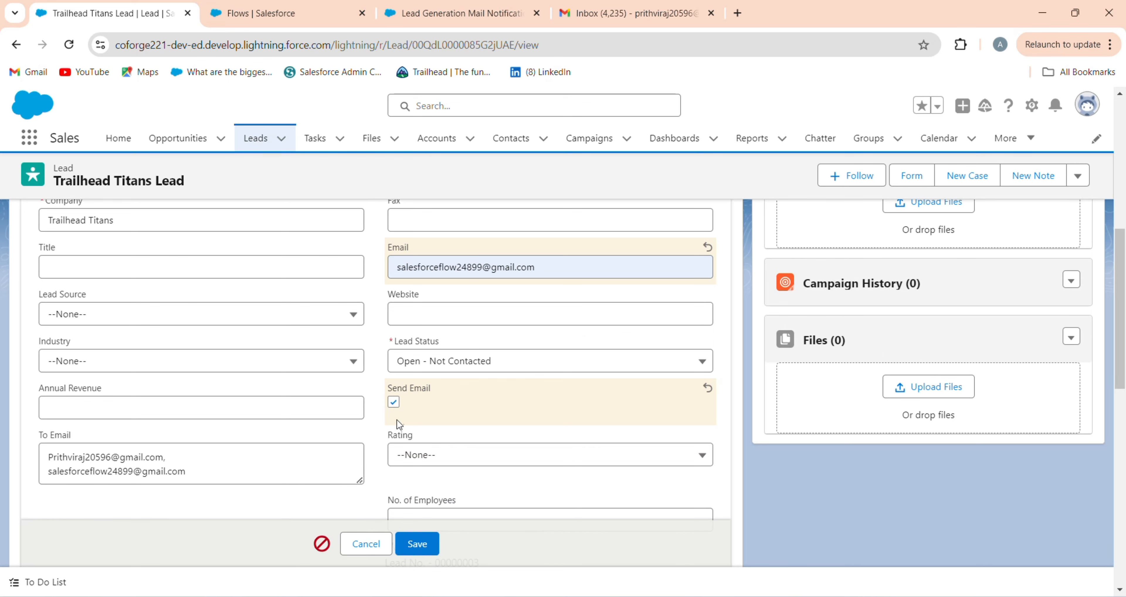
pyautogui.click(417, 544)
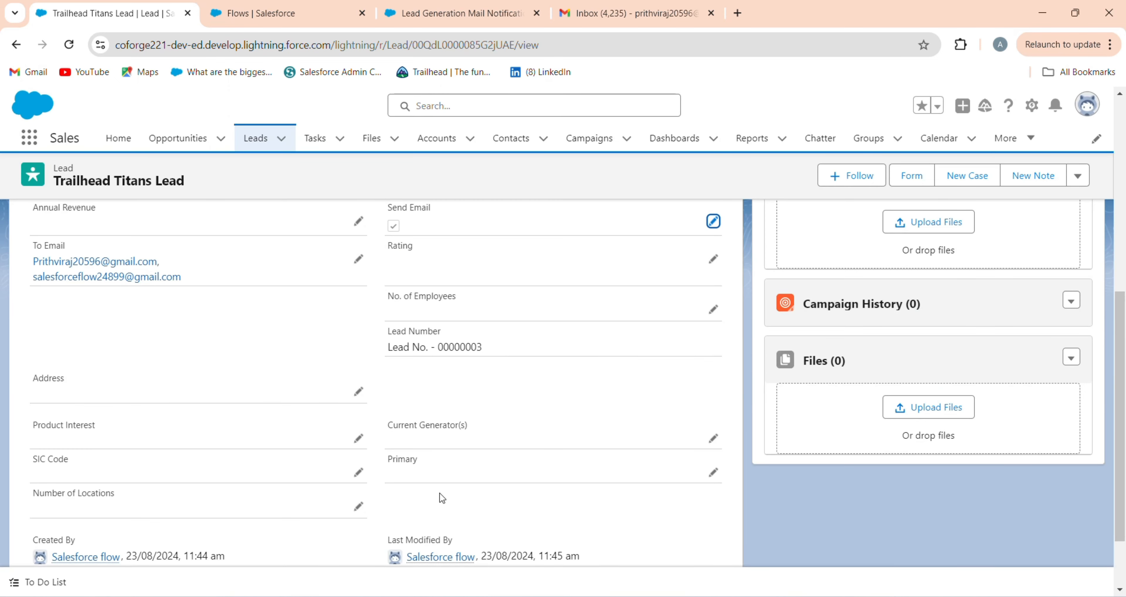
pyautogui.scroll(3, 266, 460)
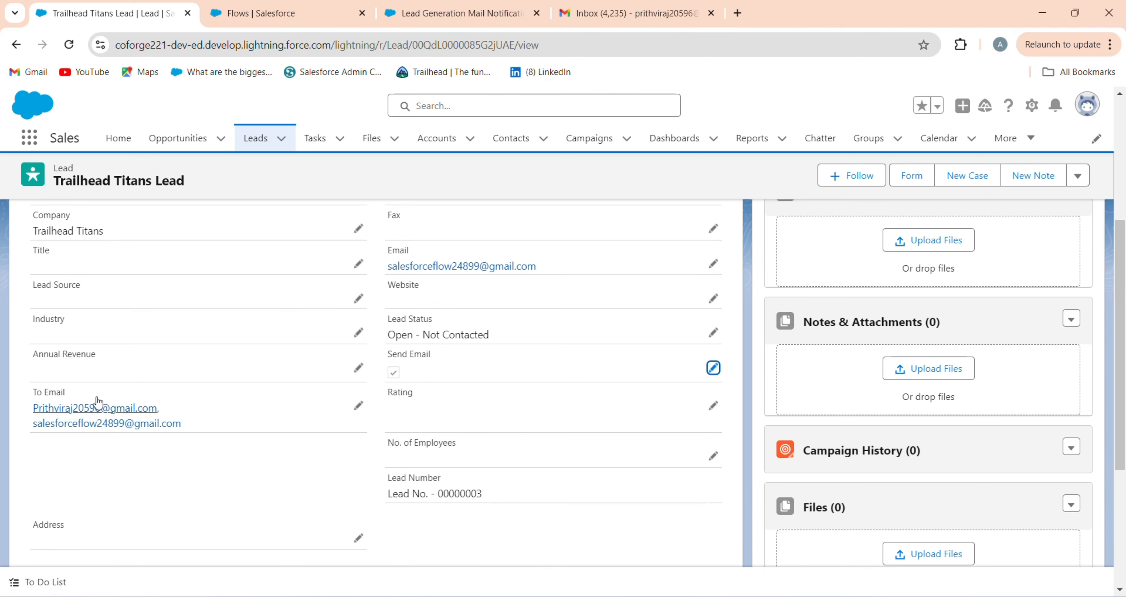
# Step: Open the Lead Generation Mail Notification for Lead No. - 00000003 in Gmail and view its details
pyautogui.click(694, 17)
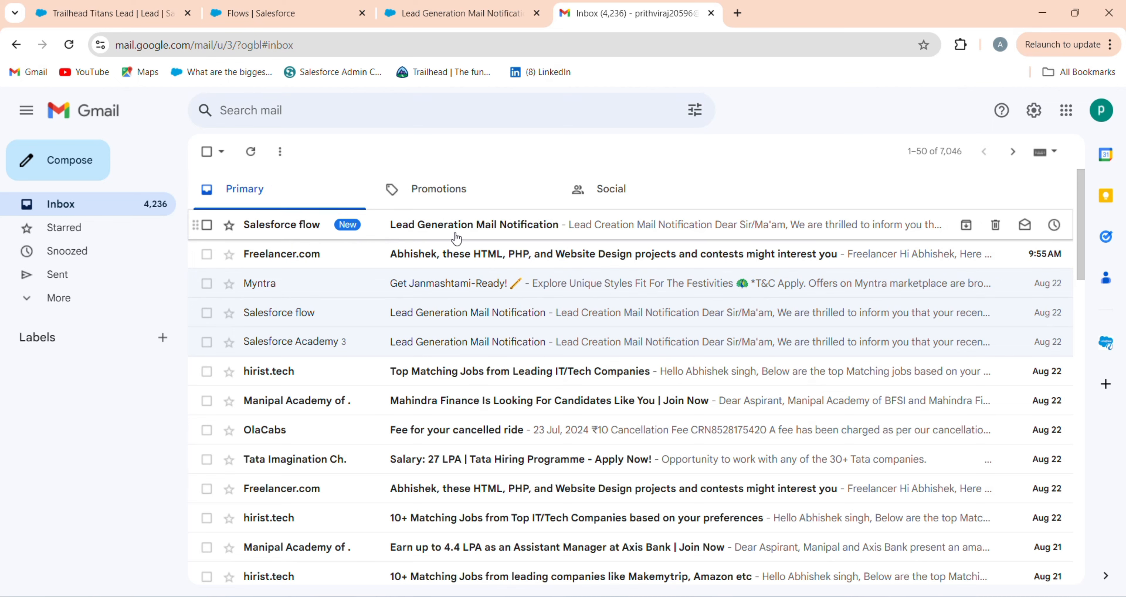
pyautogui.click(457, 238)
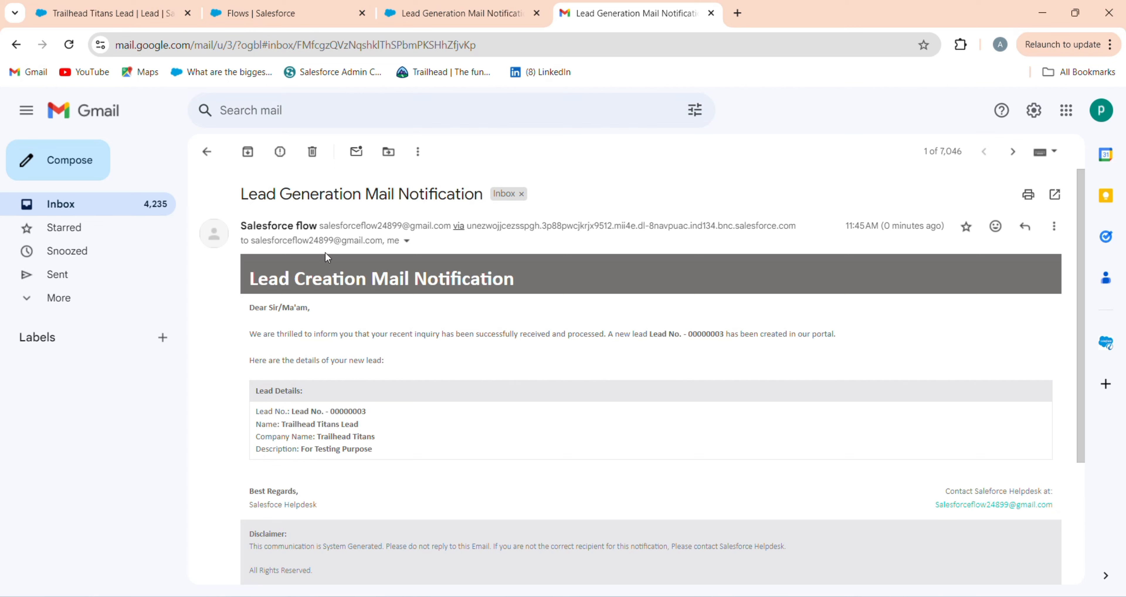
pyautogui.click(407, 245)
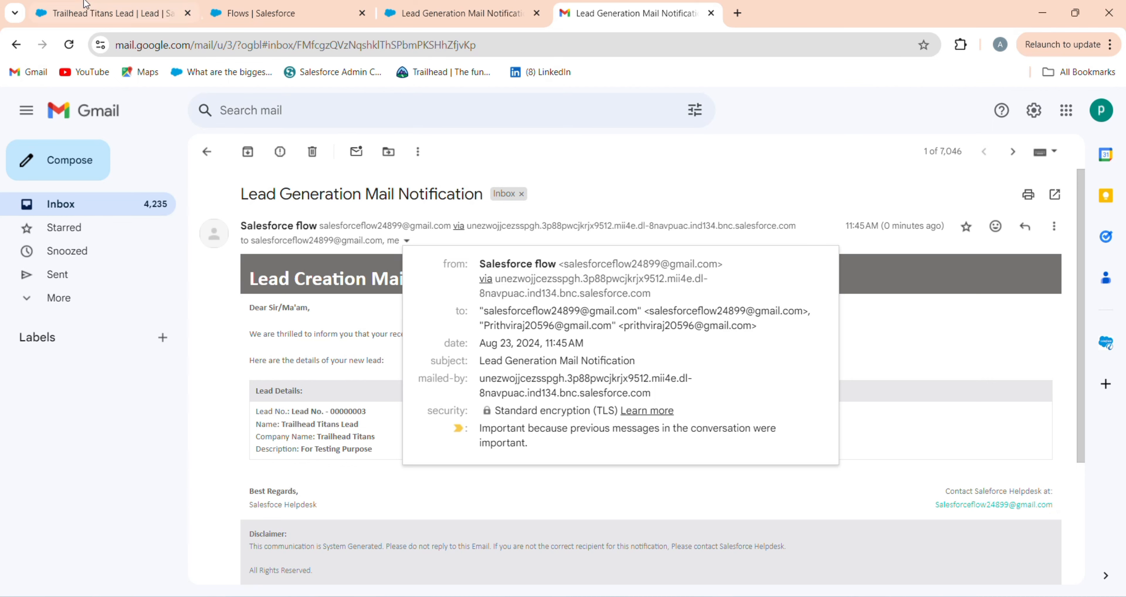
# Step: Recheck the email's sender and recipient details, close them, and return to the Salesforce lead
pyautogui.hotkey('ctrl', '1')
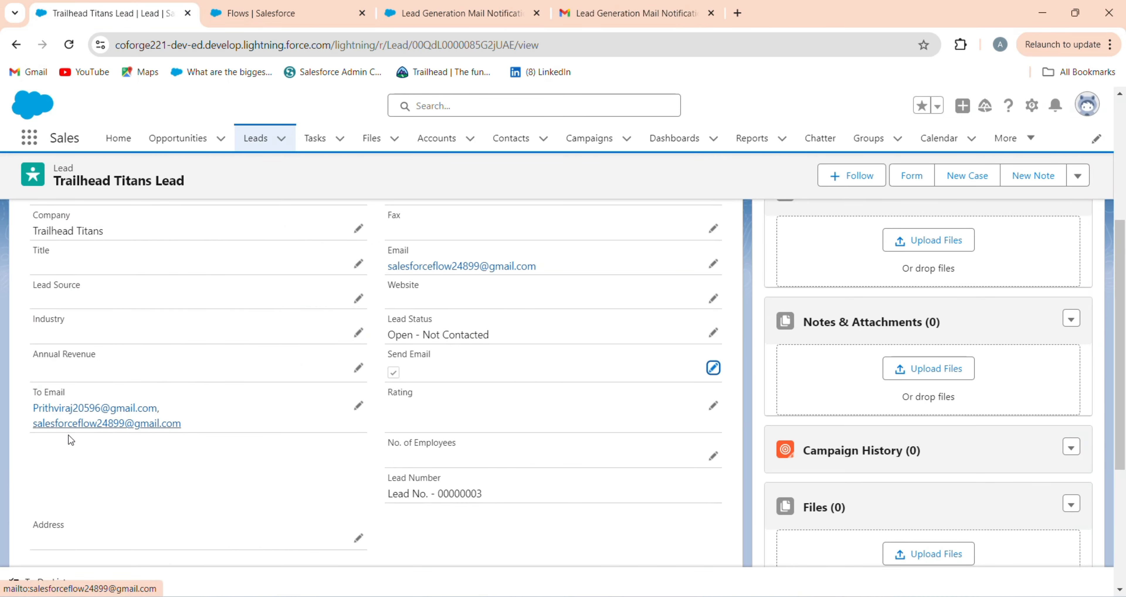
pyautogui.click(703, 20)
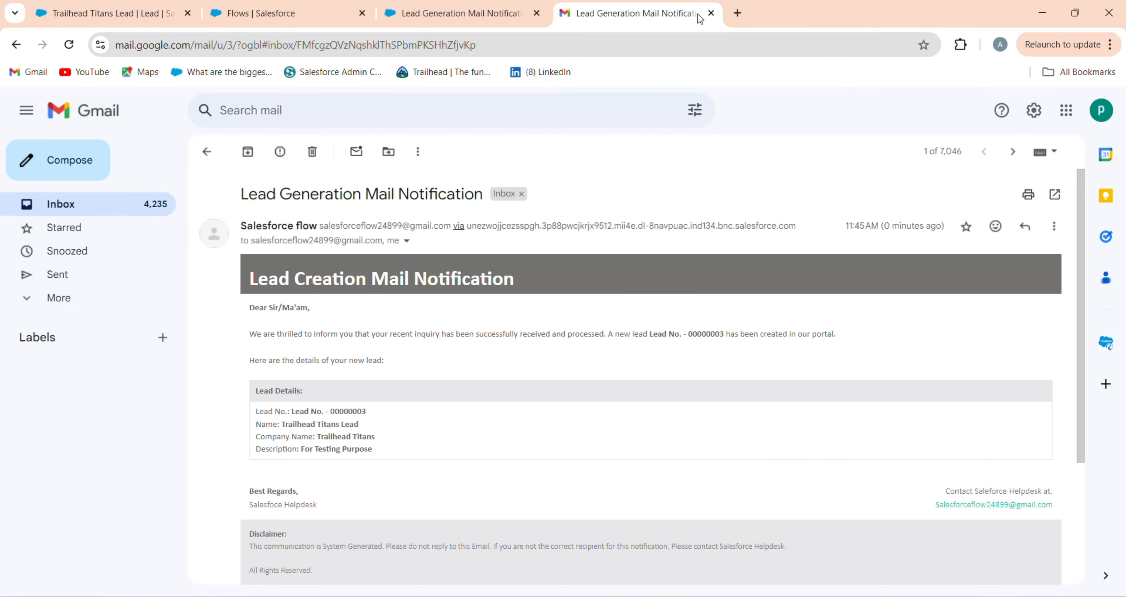
pyautogui.click(407, 241)
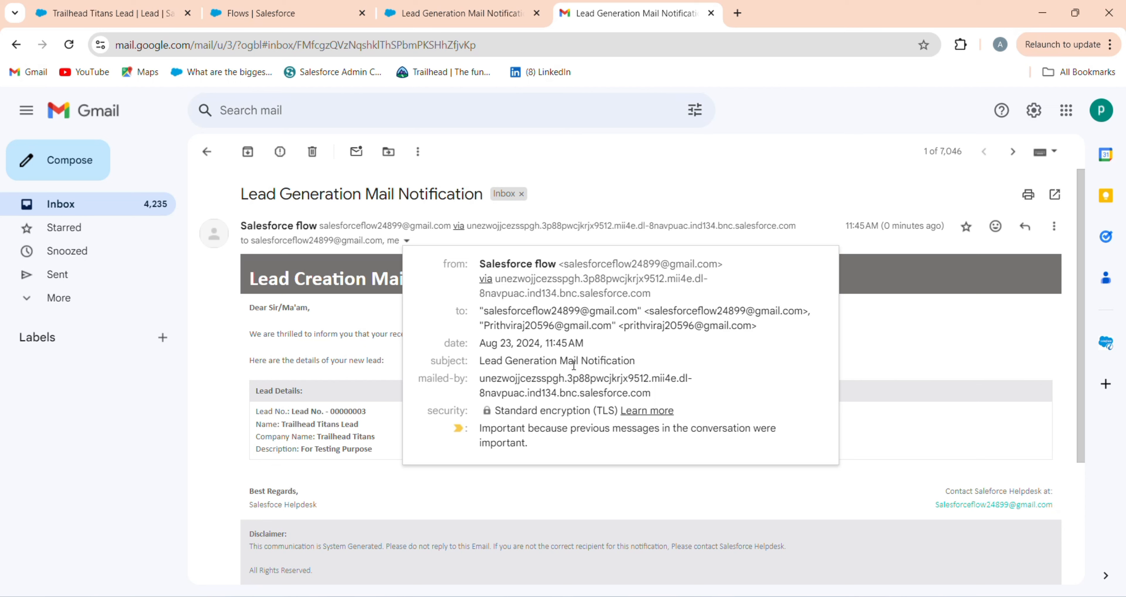
pyautogui.click(915, 361)
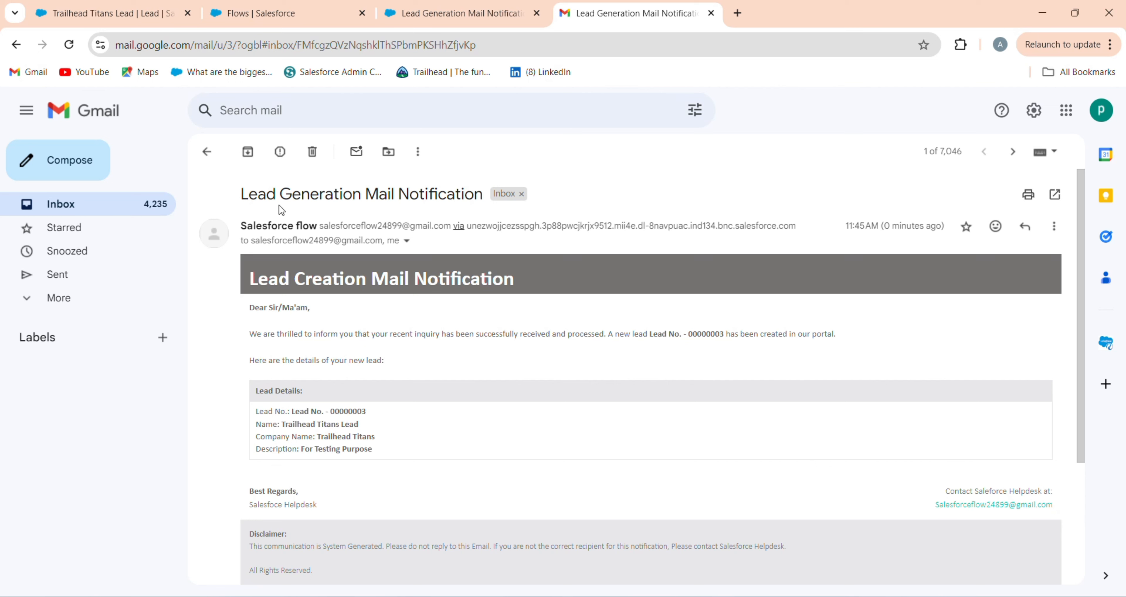
pyautogui.click(170, 6)
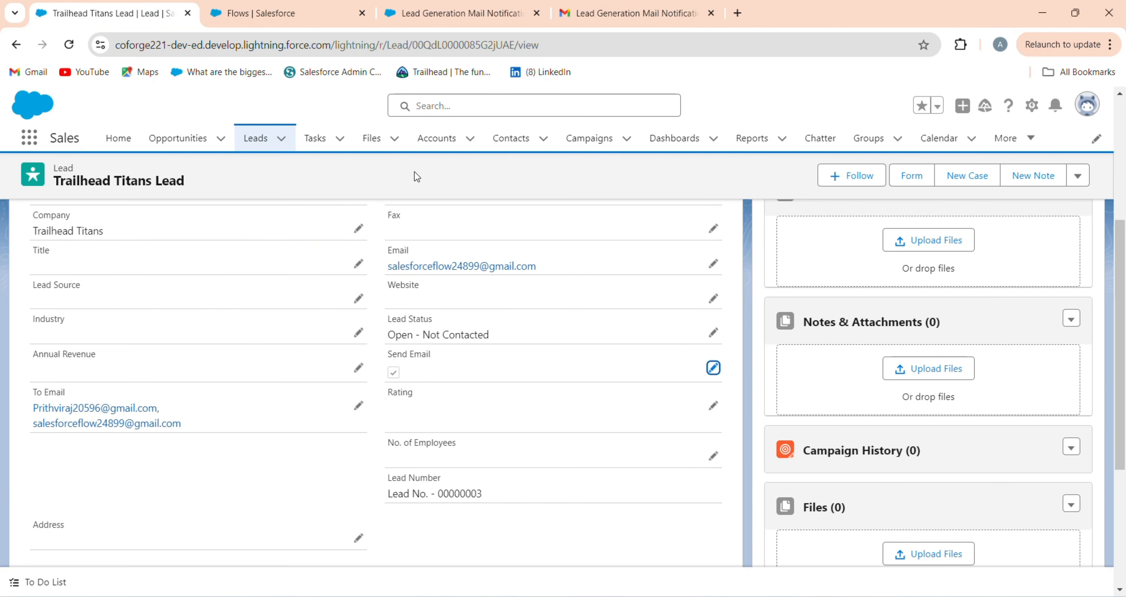